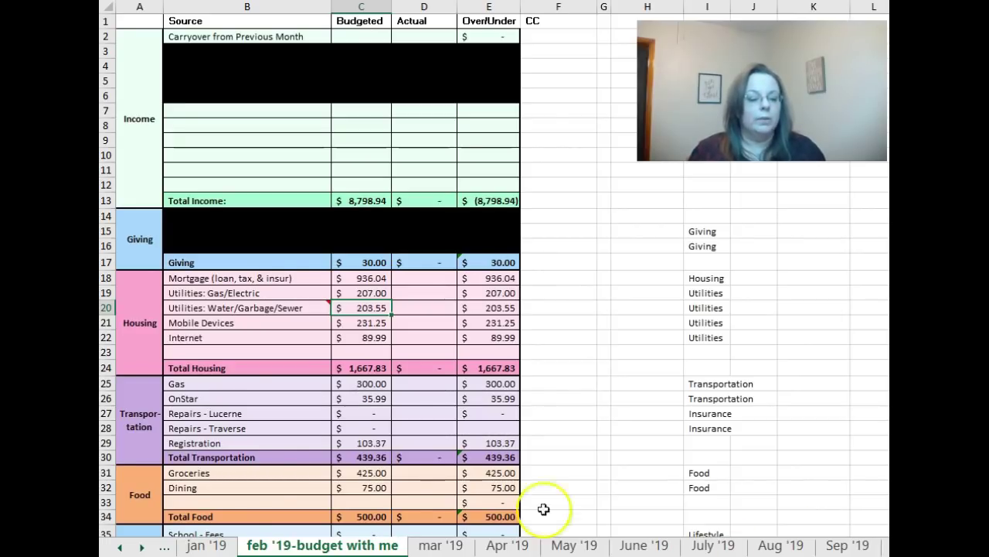
click(195, 546)
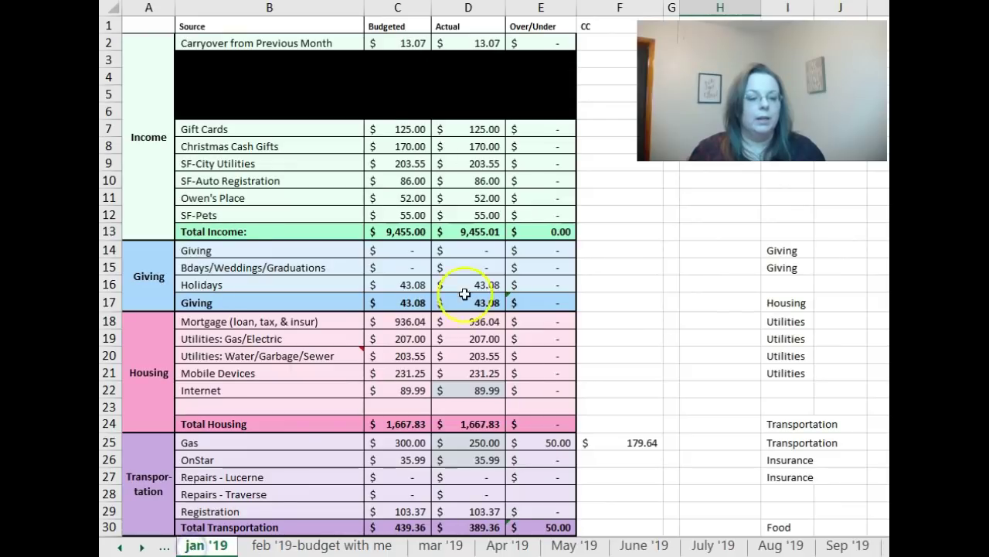
click(275, 549)
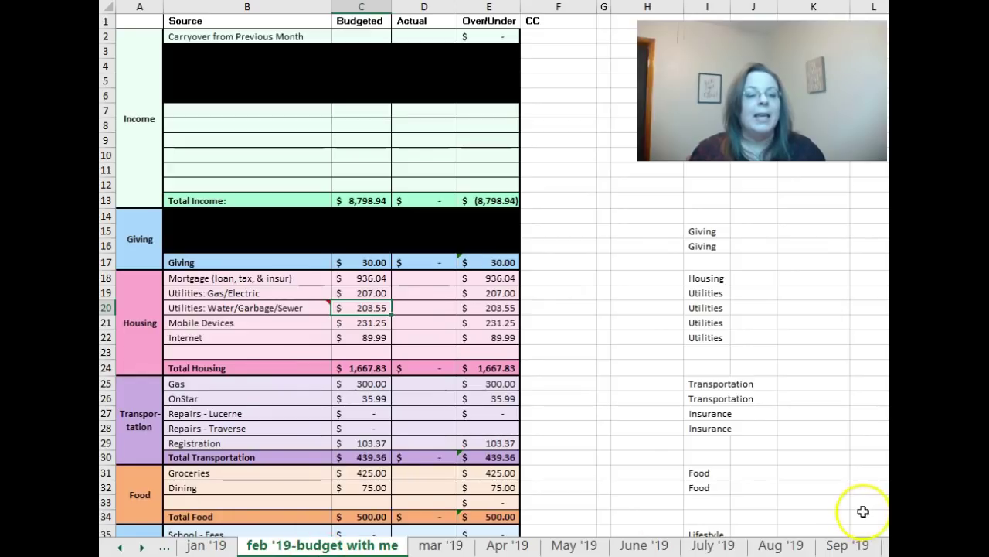
drag(433, 38, 426, 450)
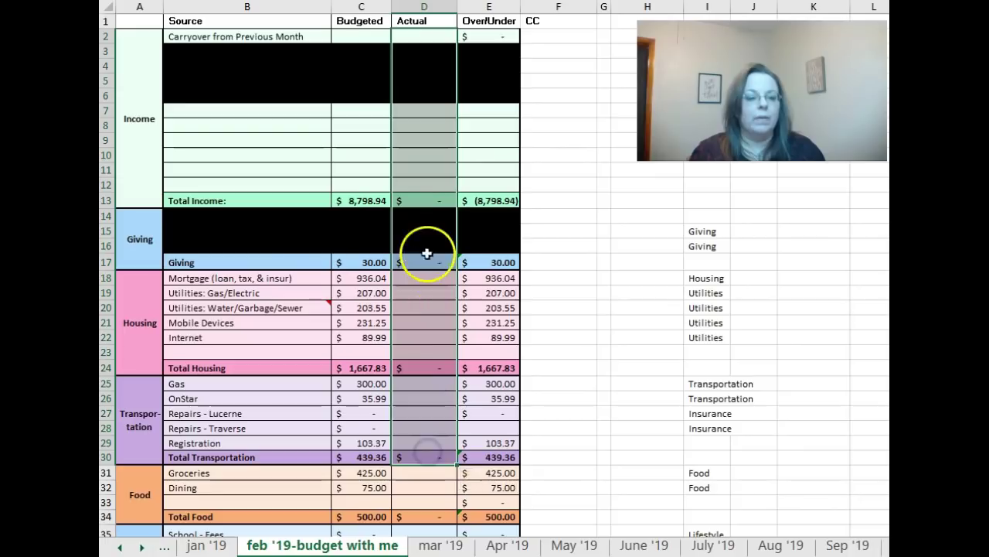
click(427, 325)
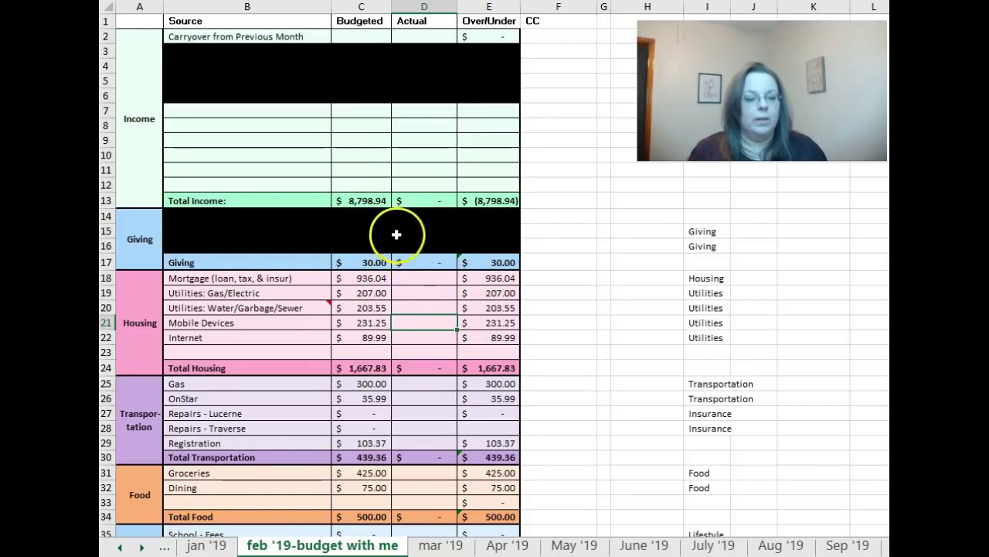
click(356, 199)
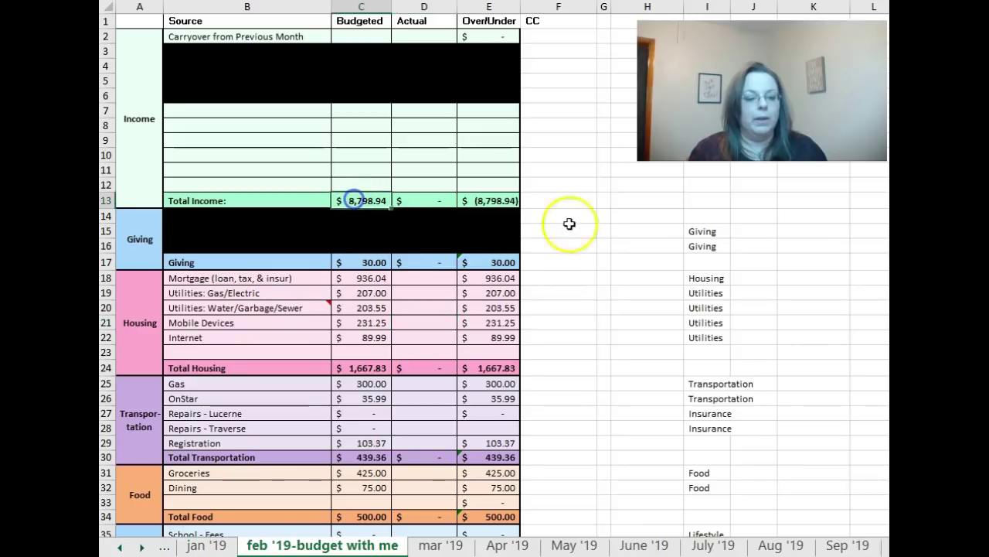
click(613, 243)
click(361, 261)
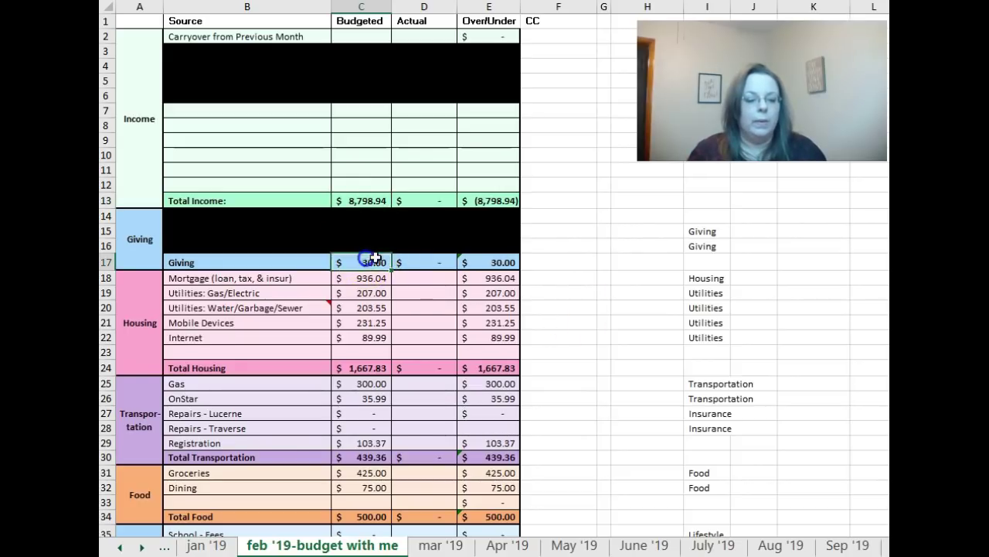
click(354, 280)
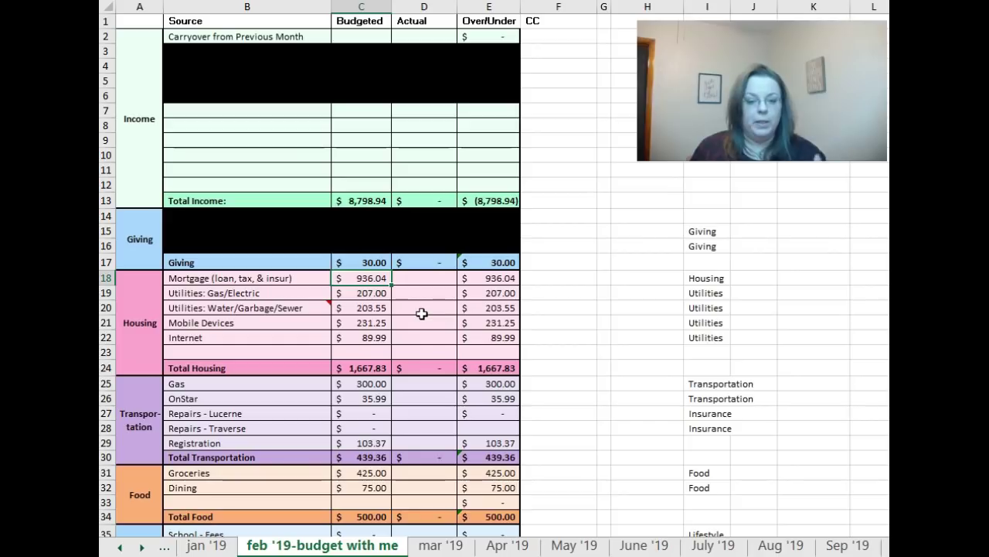
key(Down)
key(Down)
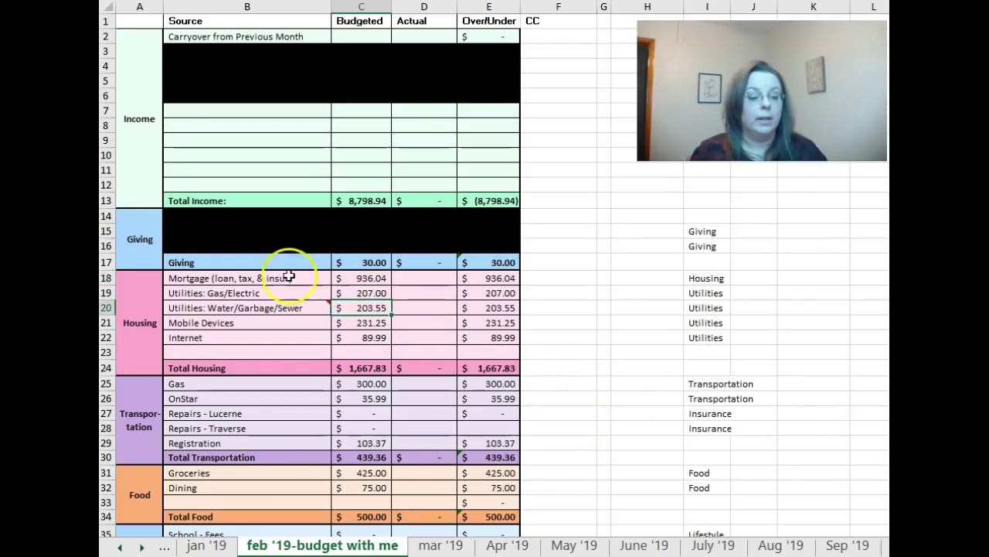
click(362, 282)
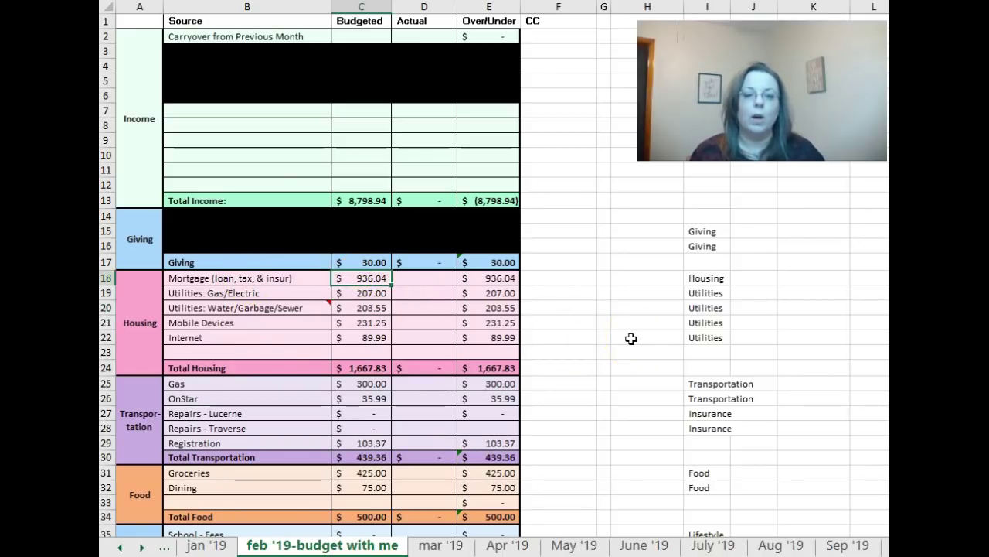
click(360, 292)
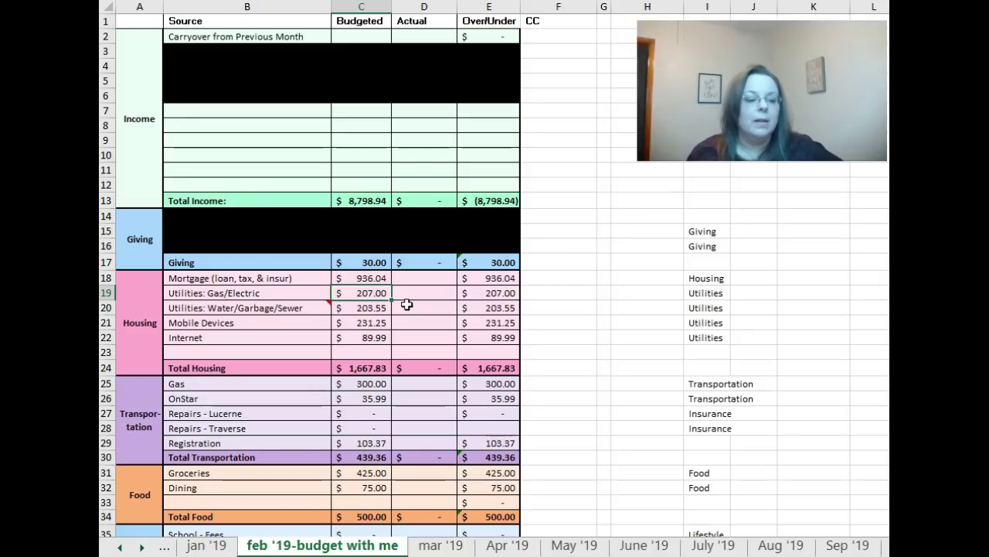
click(266, 310)
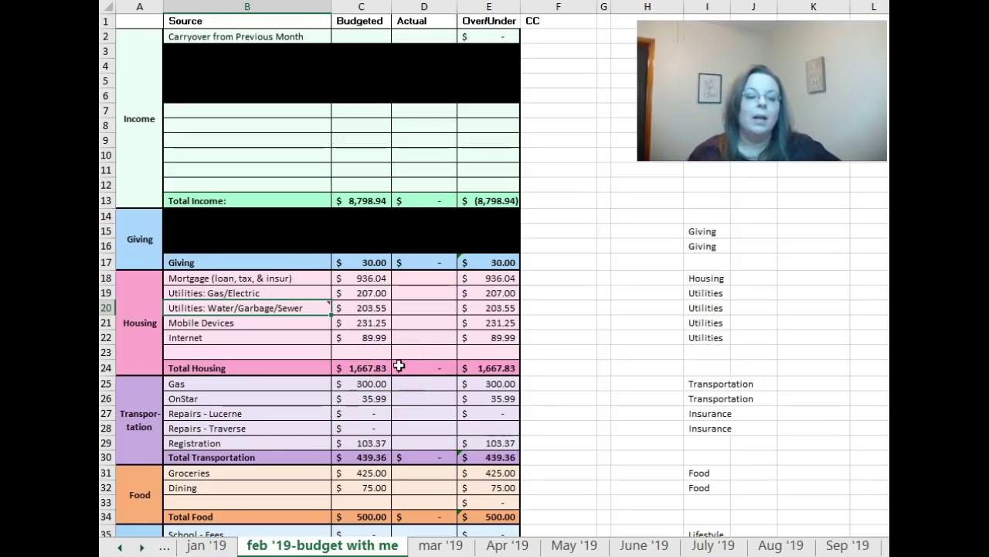
click(377, 307)
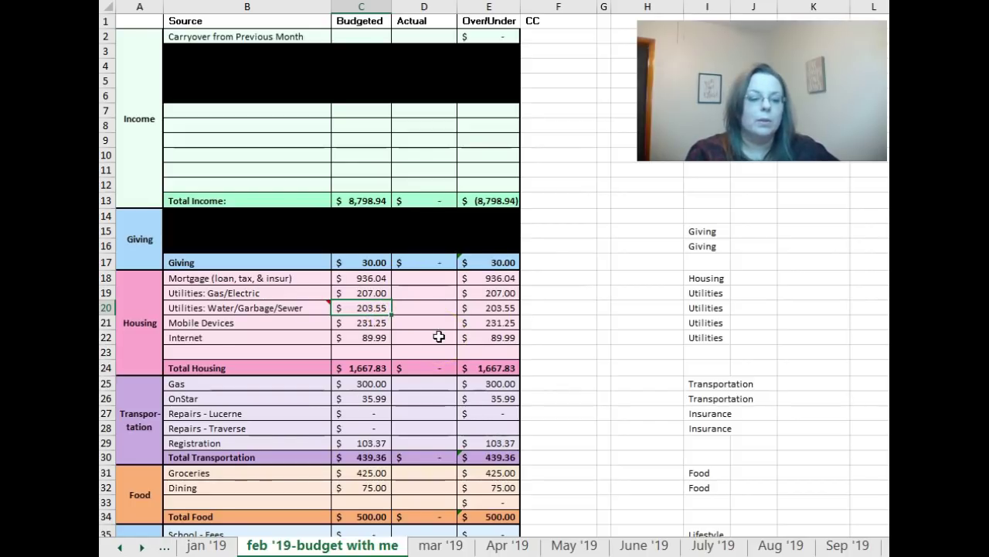
Step: Clear the Water/Garbage/Sewer budget and set the Mobile Devices budget to 217.00
key(Delete)
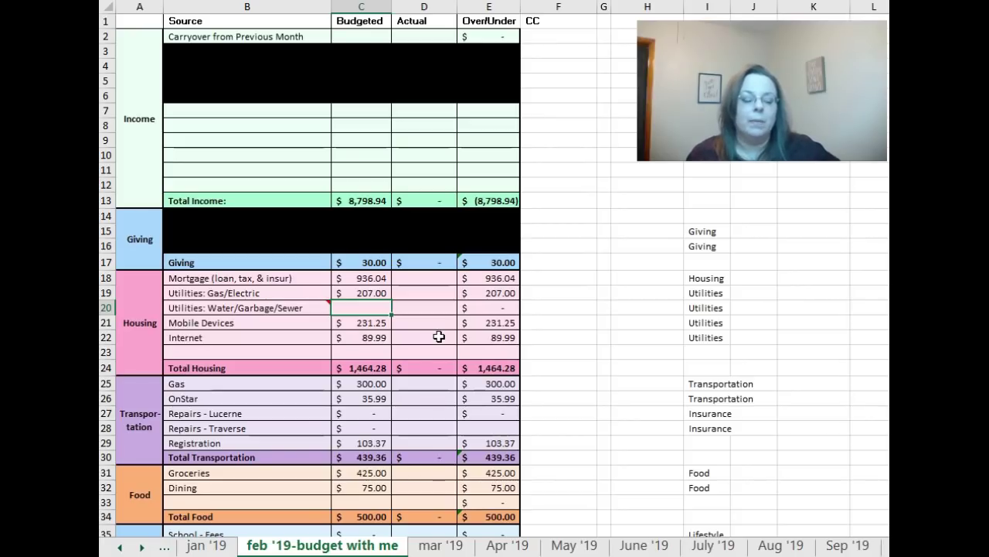
key(Down)
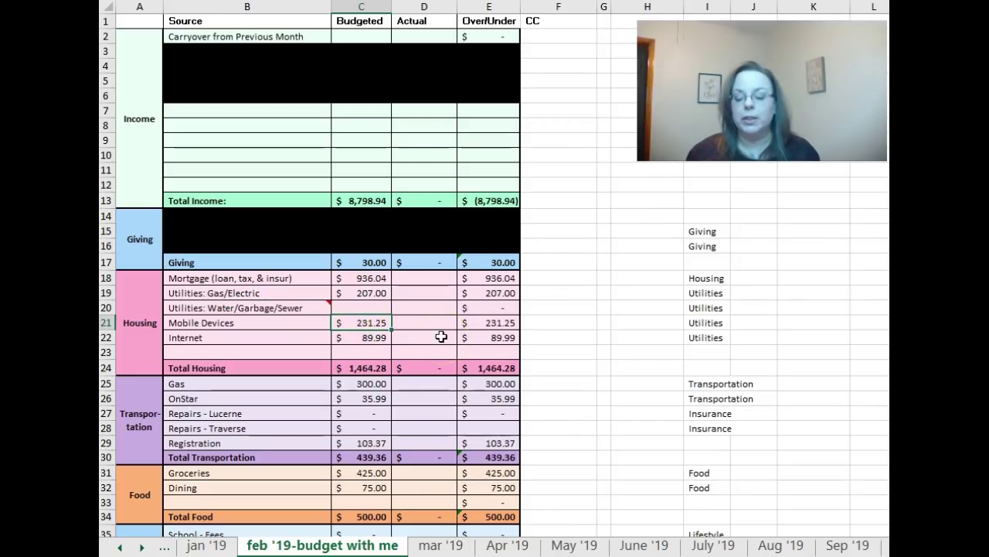
text(217)
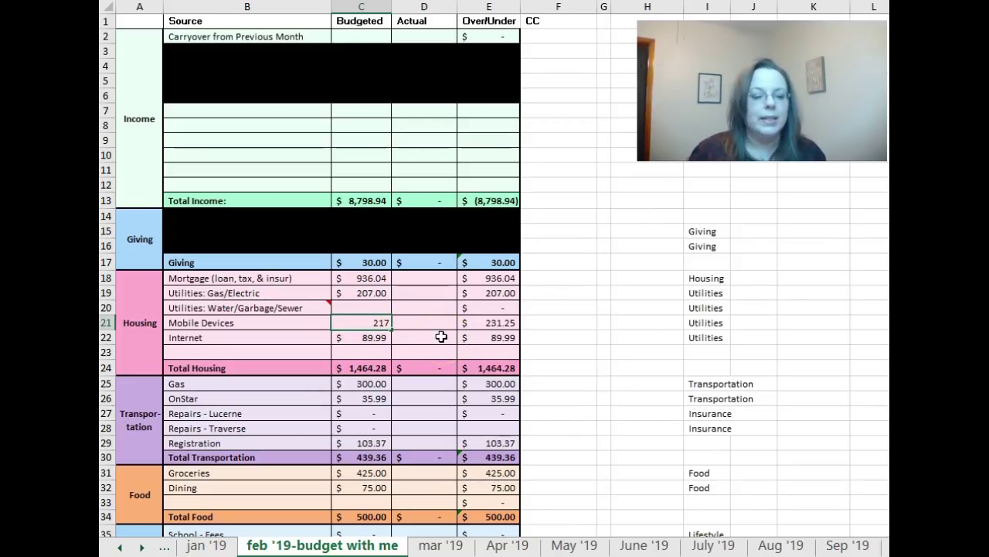
key(Return)
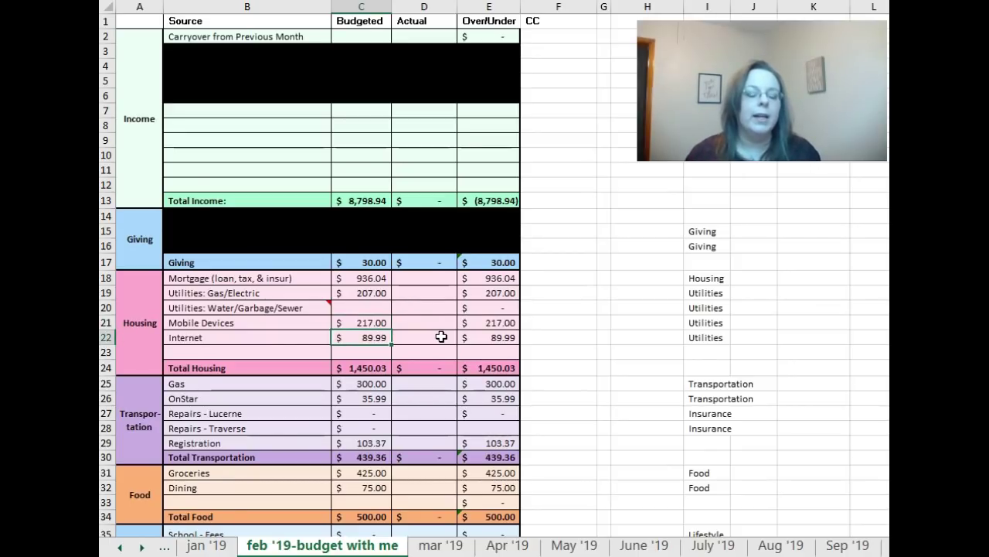
Step: Step through the Housing rows to check Total Housing, now 1,450.03
key(Up)
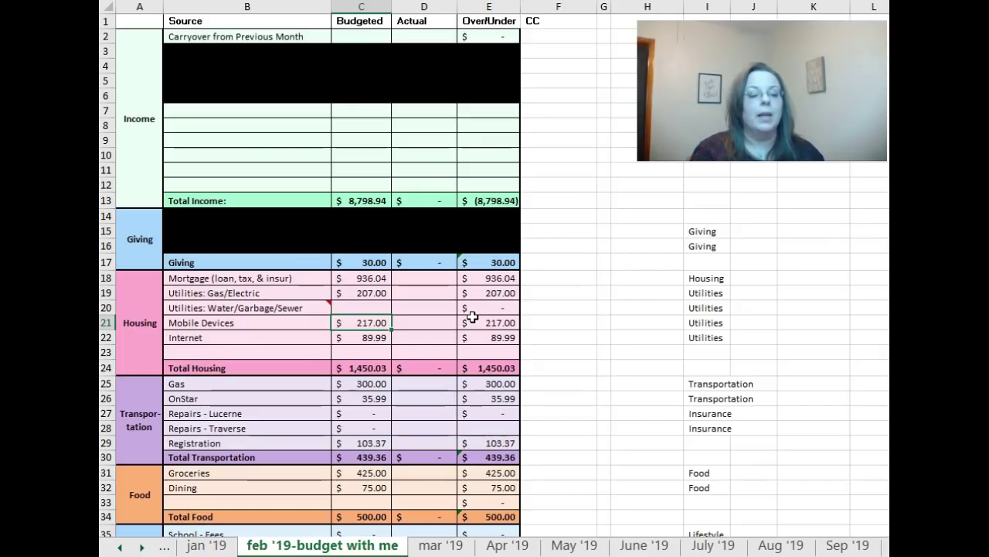
key(Left)
key(Left)
key(Right)
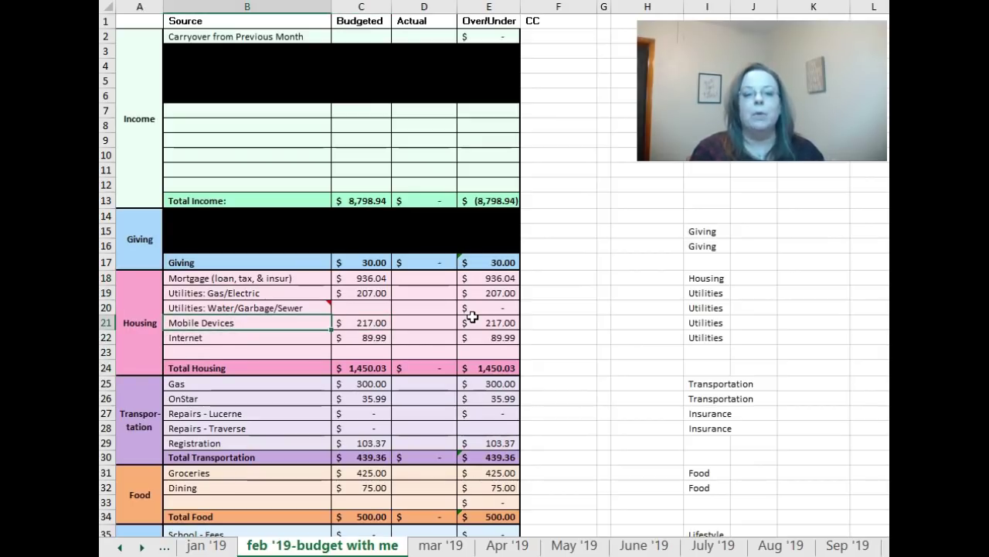
key(Down)
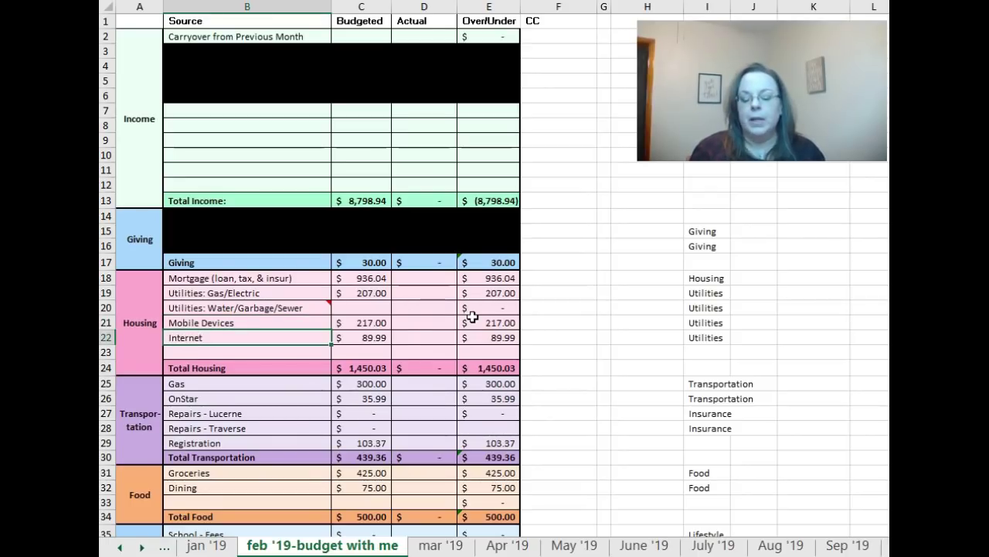
key(Right)
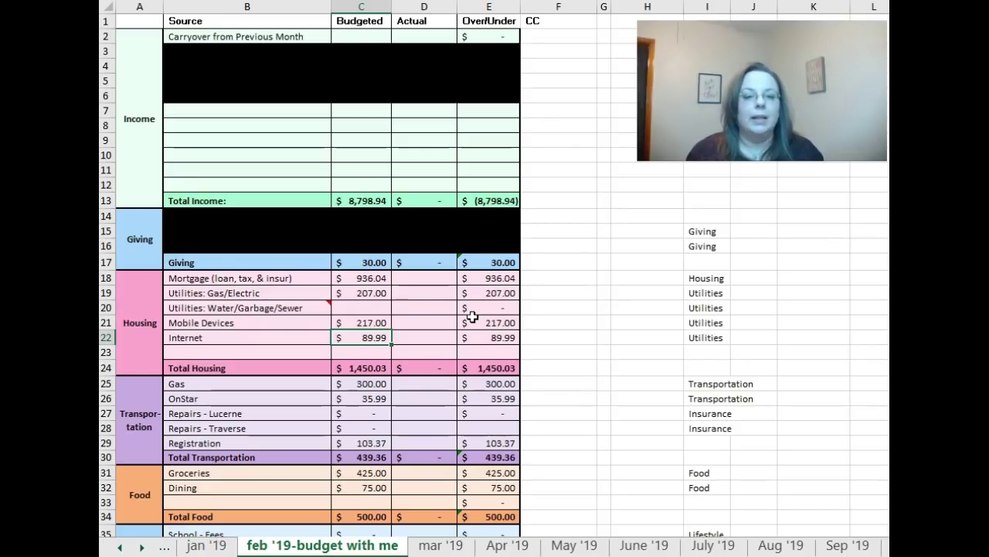
key(Down)
key(Down)
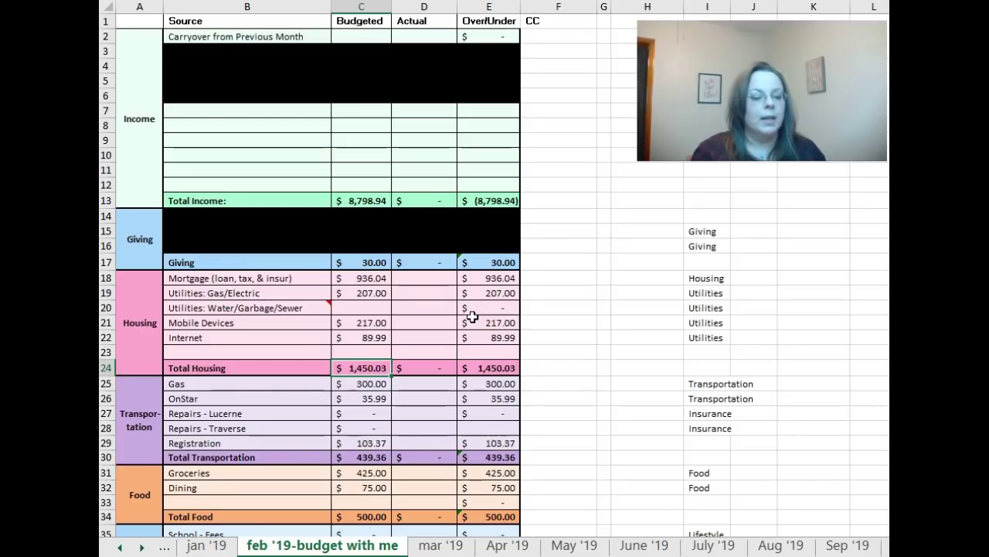
Step: Clear the Registration budget, dropping Total Transportation from 439.36 to 335.99
key(Down)
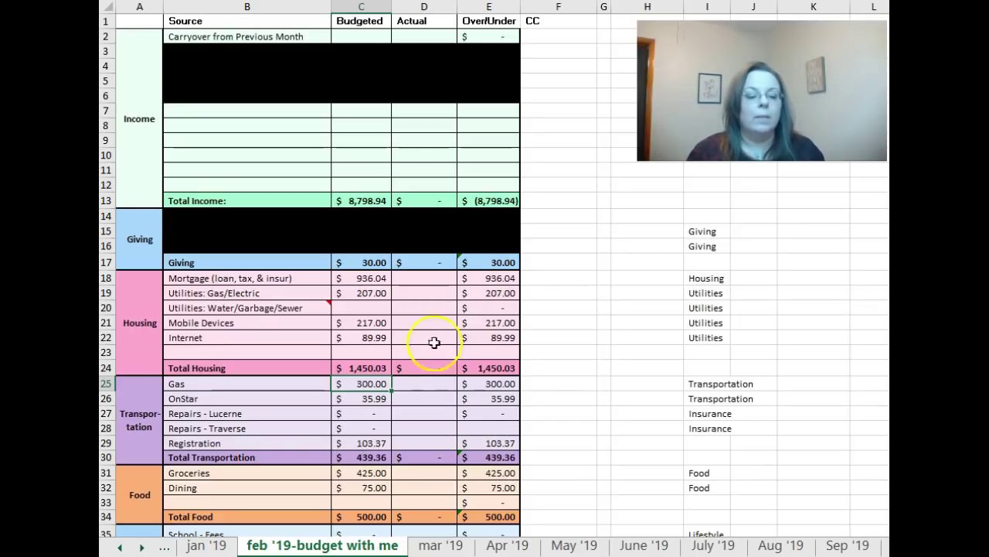
click(357, 382)
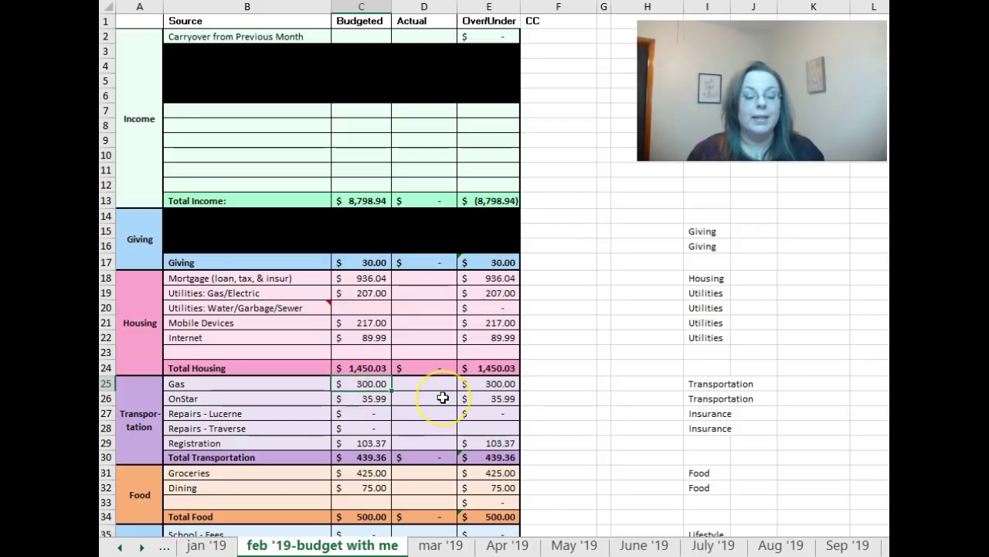
key(Down)
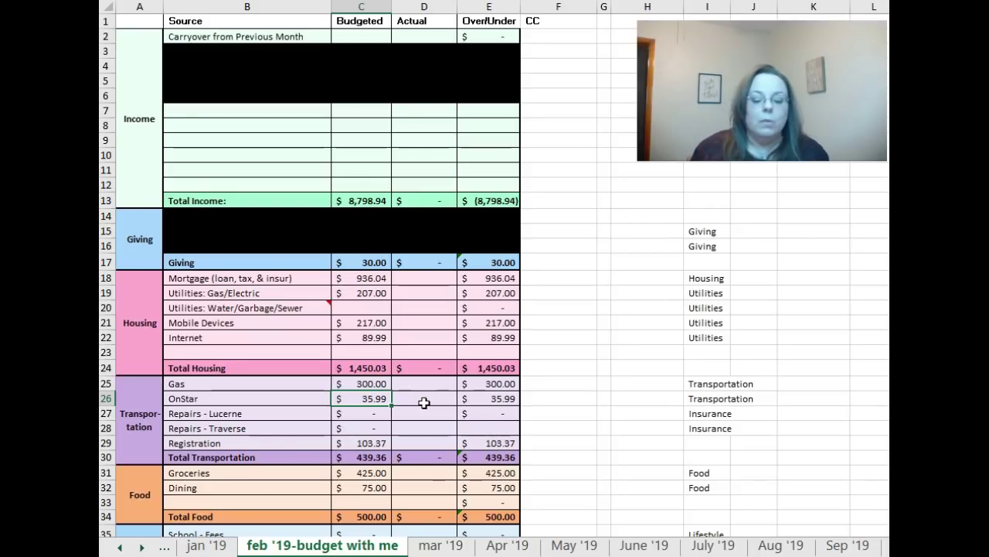
key(Down)
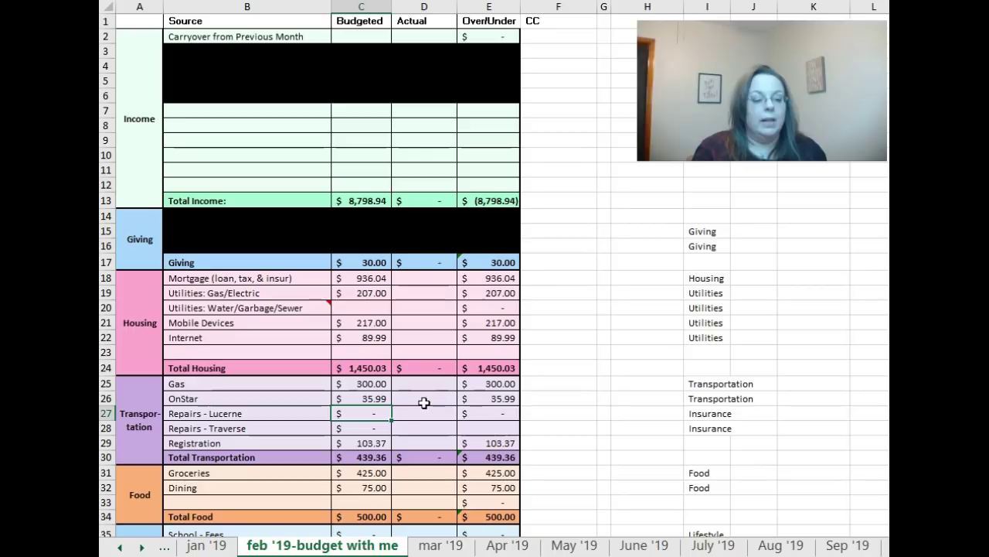
key(Down)
key(Down)
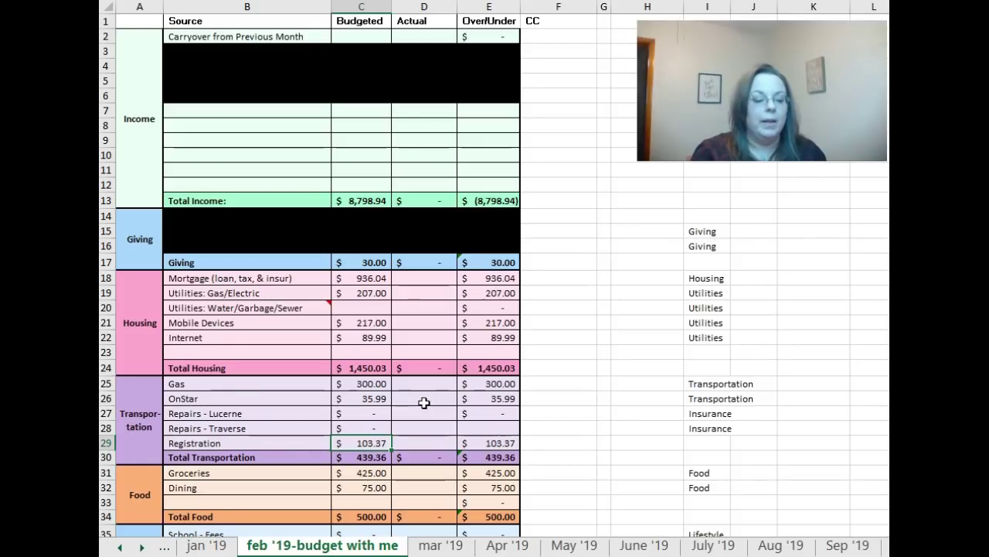
key(Delete)
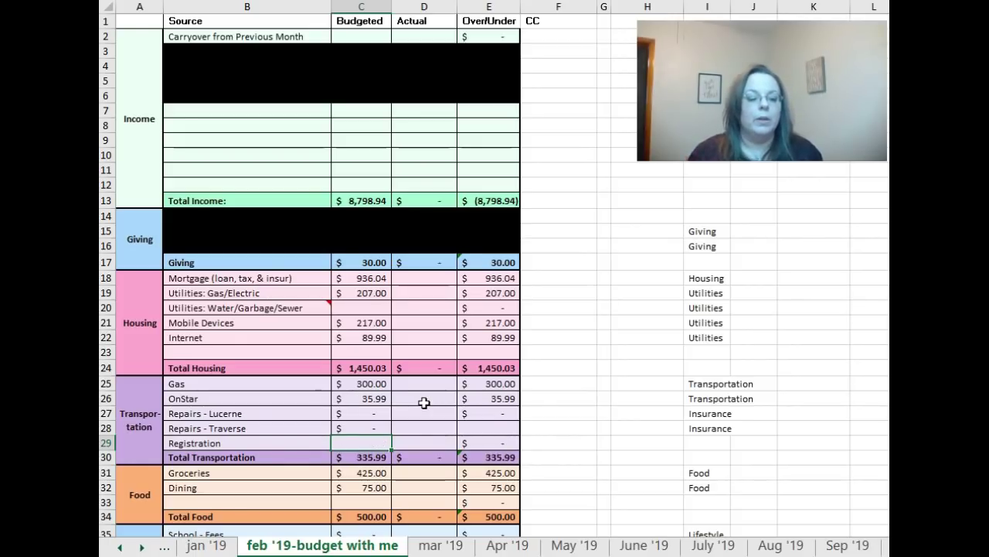
key(Down)
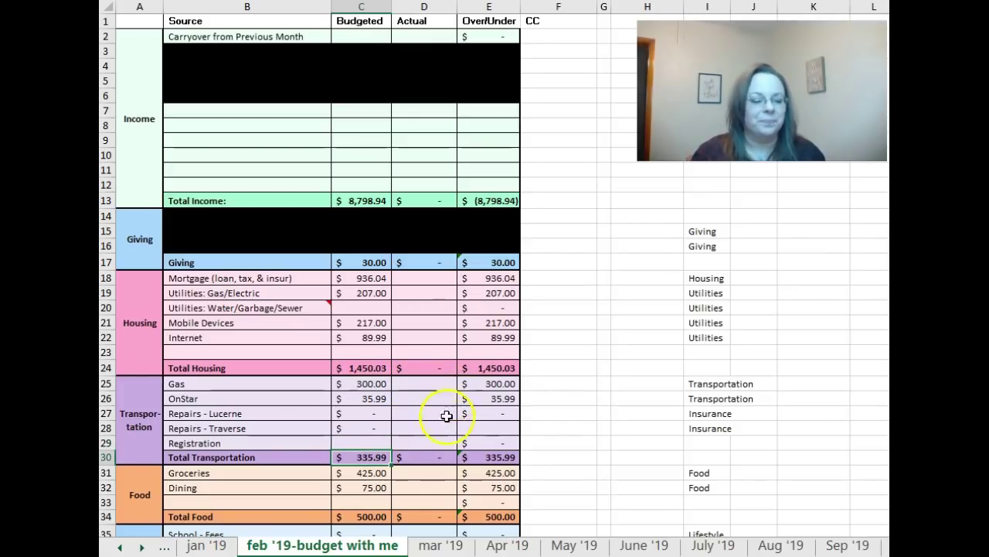
Step: Set the School - Lunches budget to 0, cutting that section's total from 250.00 to 152.95
click(362, 473)
scroll(431, 414, down, 7)
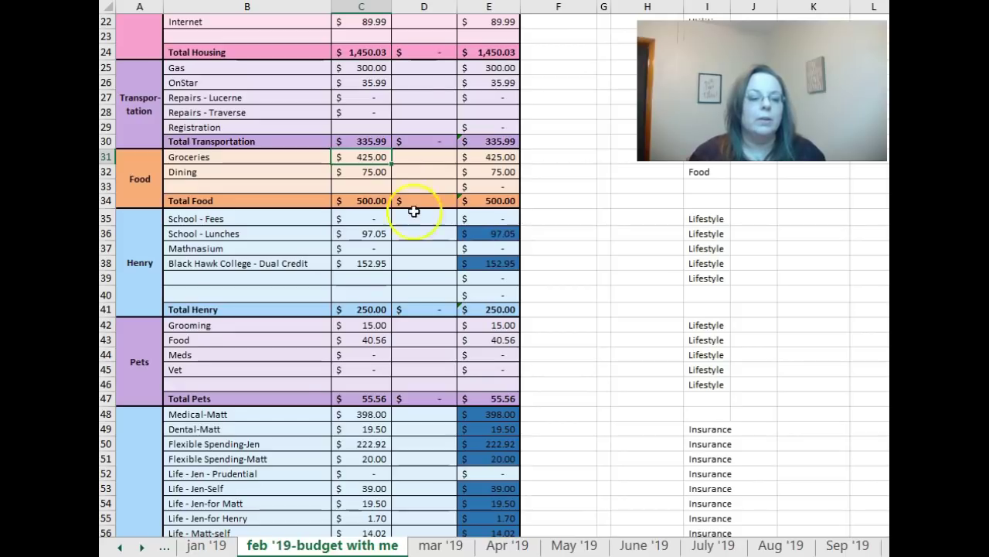
click(367, 200)
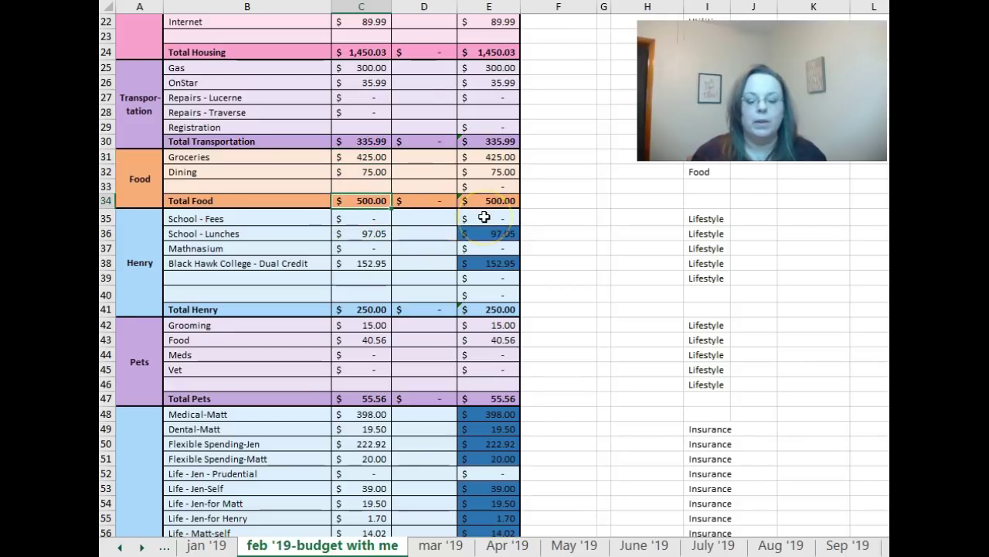
key(Down)
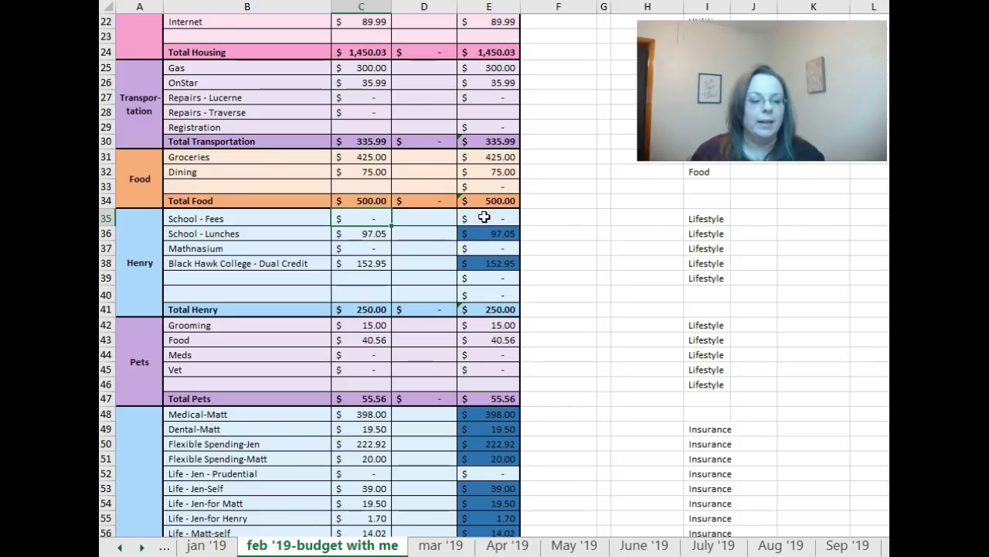
key(Down)
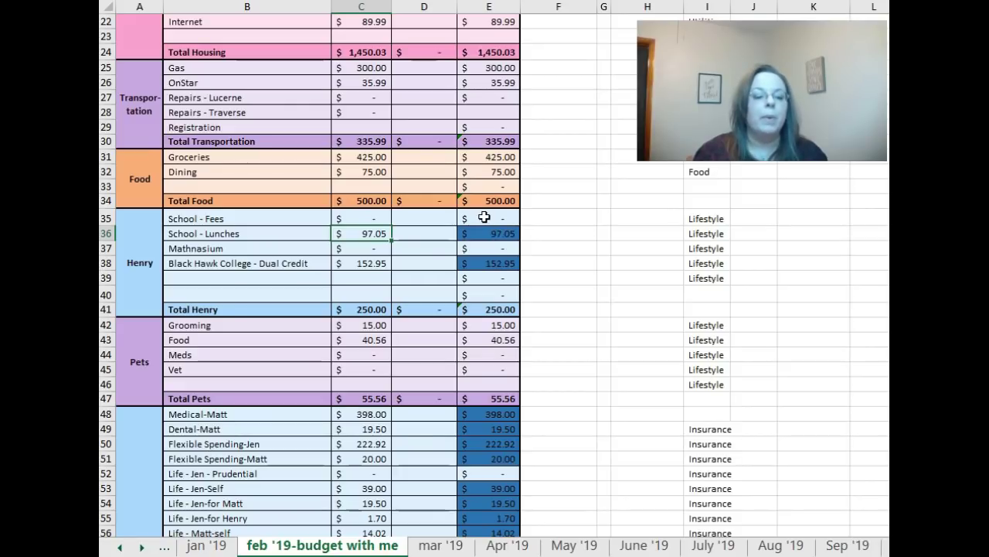
text(0)
key(Return)
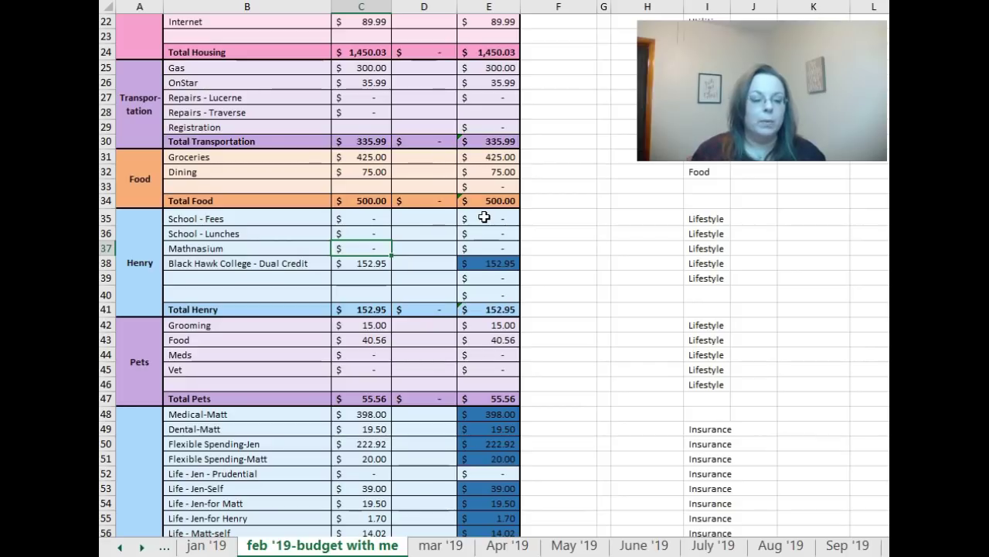
key(Down)
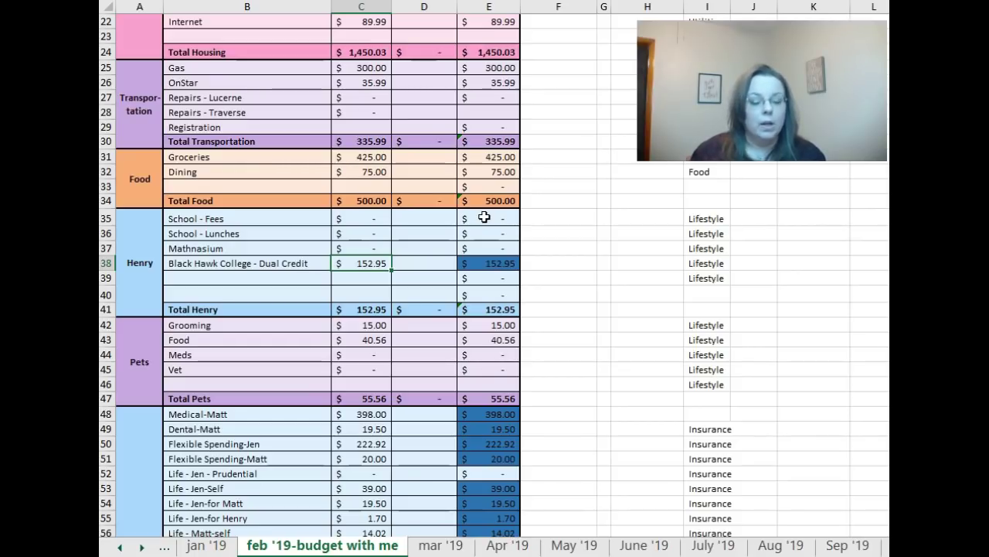
Step: Add an SF school income line budgeted at 152.95, raising Total Income to 8,951.89
scroll(502, 269, up, 1)
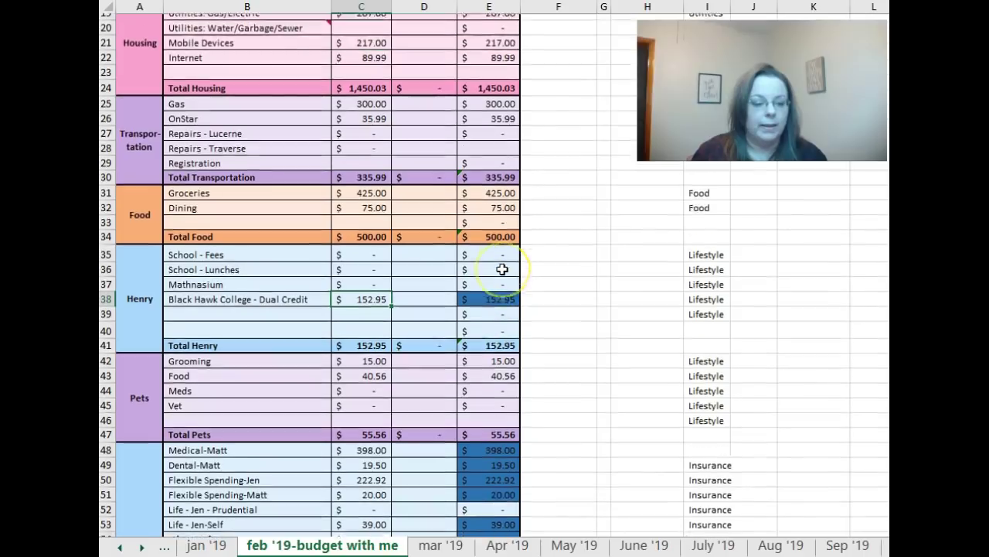
scroll(502, 269, up, 5)
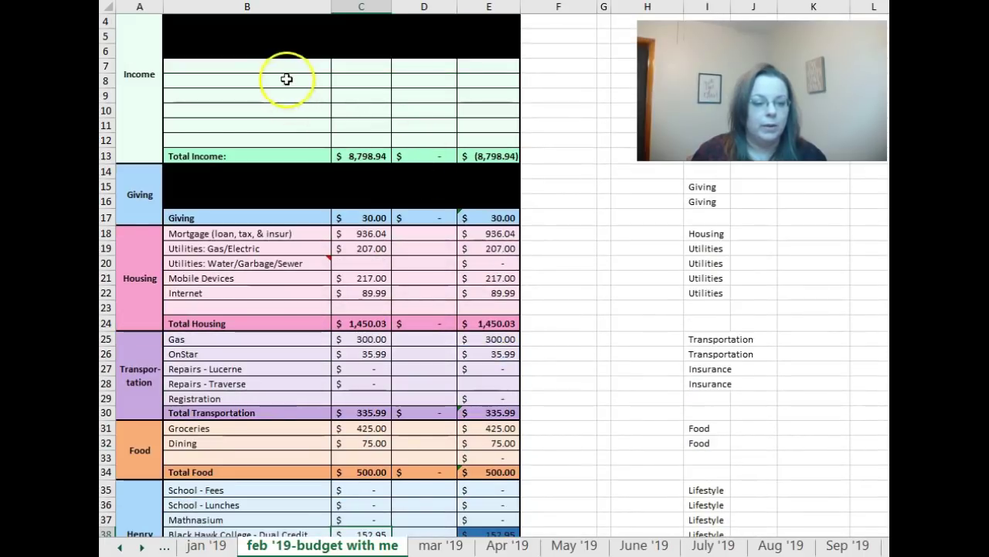
click(283, 67)
text(SF - 150)
key(BackSpace)
key(BackSpace)
key(BackSpace)
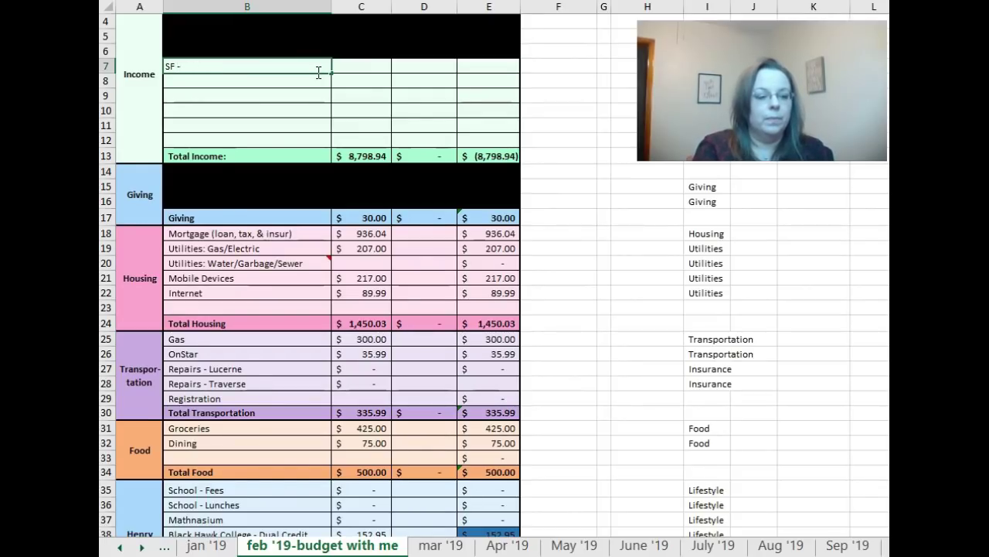
text(Henry School)
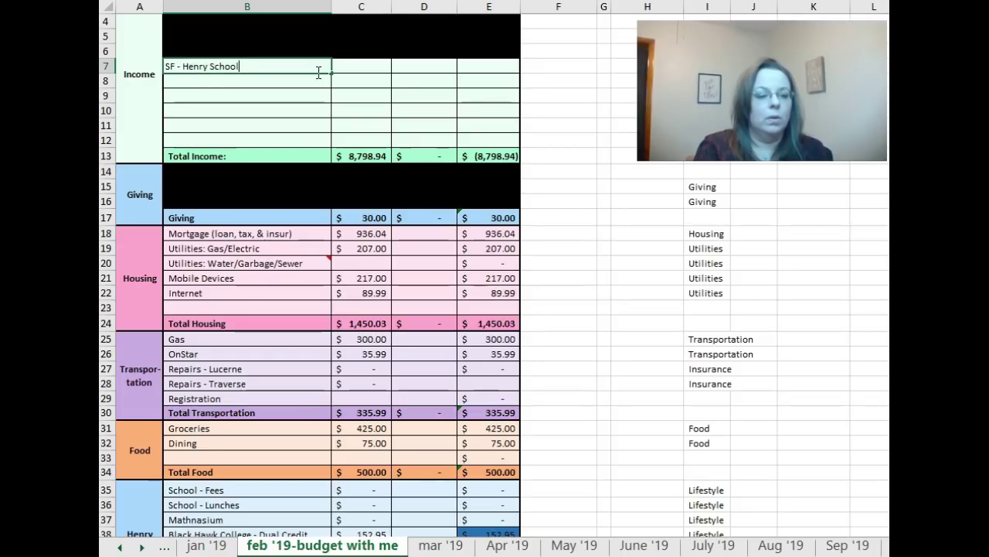
key(Tab)
text(152.95)
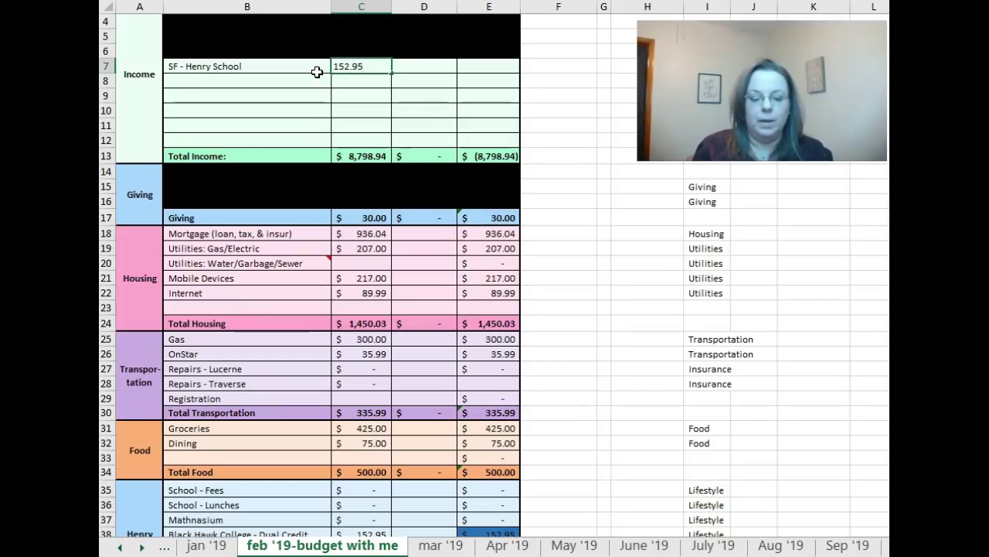
key(Return)
click(354, 154)
Step: Move down the sheet to the Pets Food budget cell holding 40.56
scroll(430, 413, down, 3)
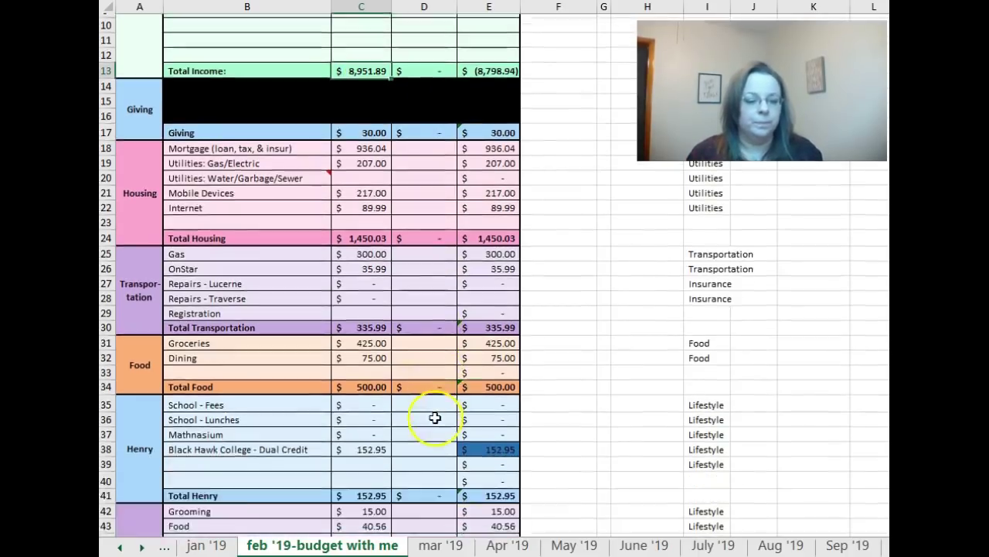
click(367, 399)
scroll(440, 407, down, 4)
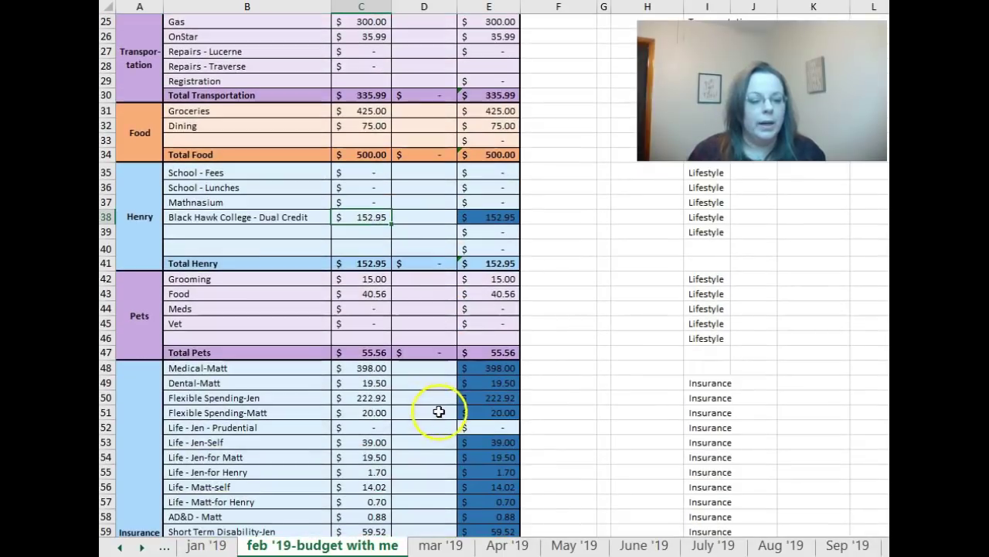
scroll(433, 386, down, 1)
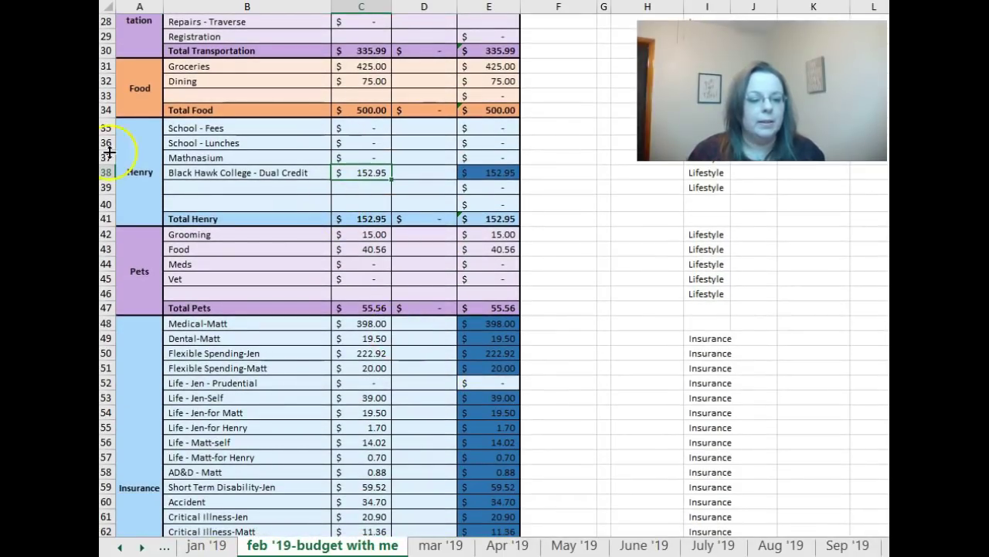
click(363, 234)
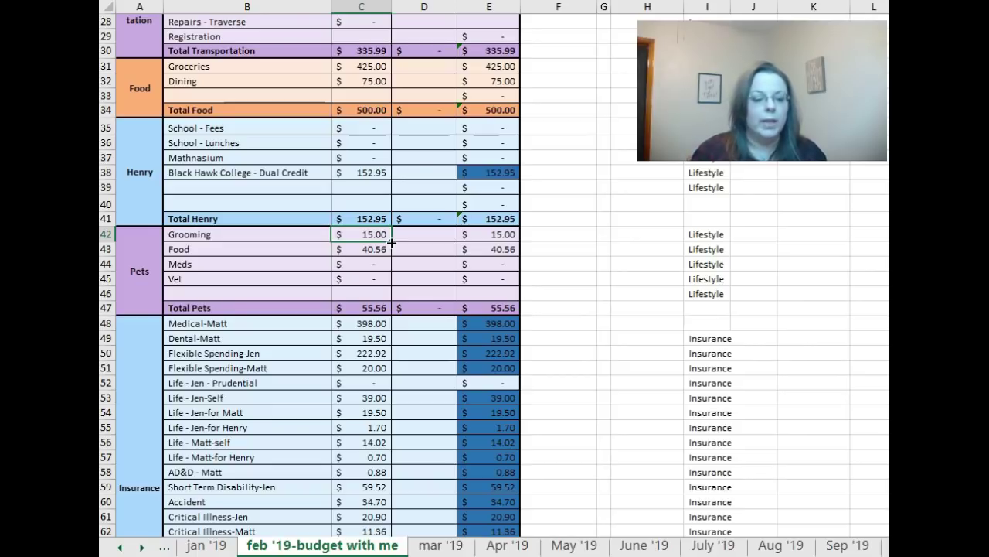
key(Down)
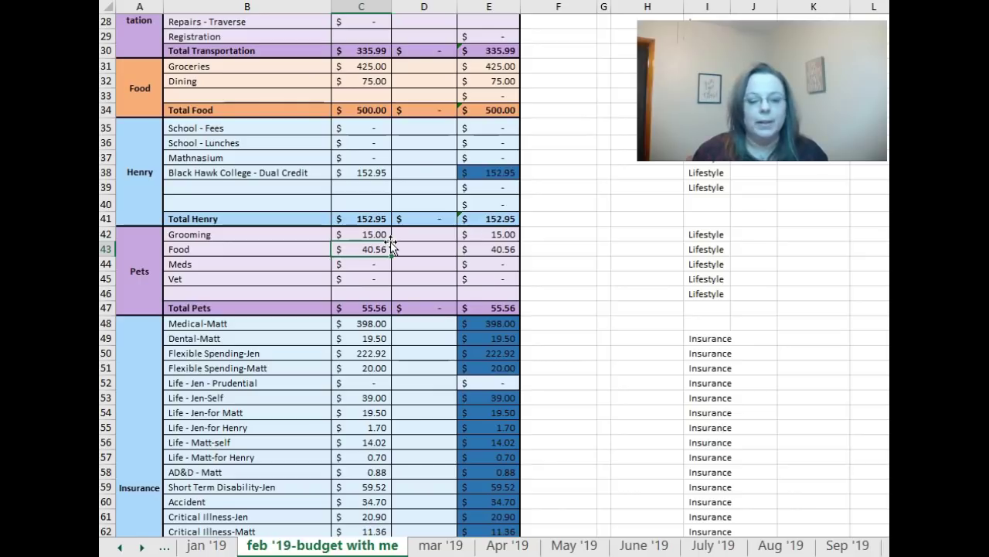
Step: Enter 40 as the Pets Food budget, bringing Total Pets to 55.00
text(40)
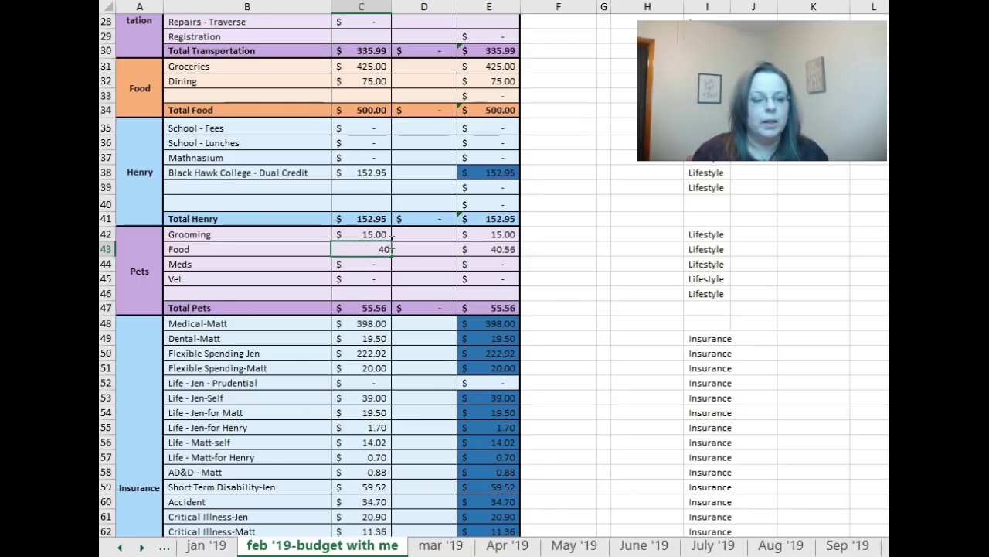
key(Return)
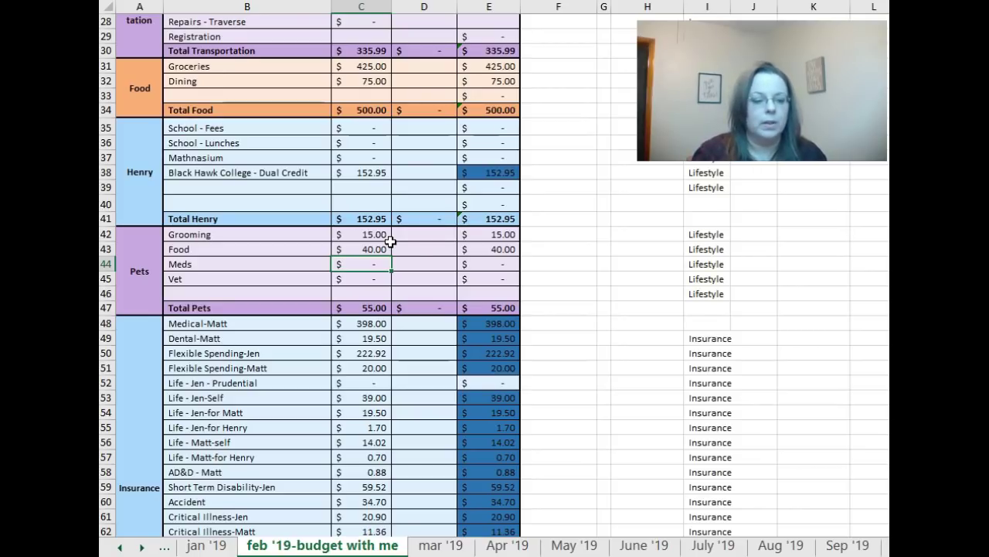
key(Down)
key(Down)
key(Down)
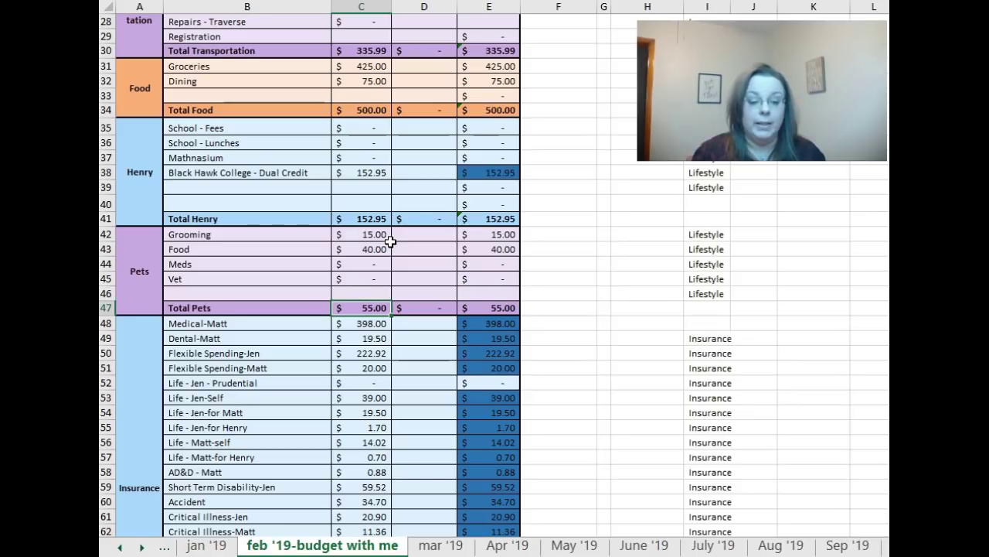
key(Down)
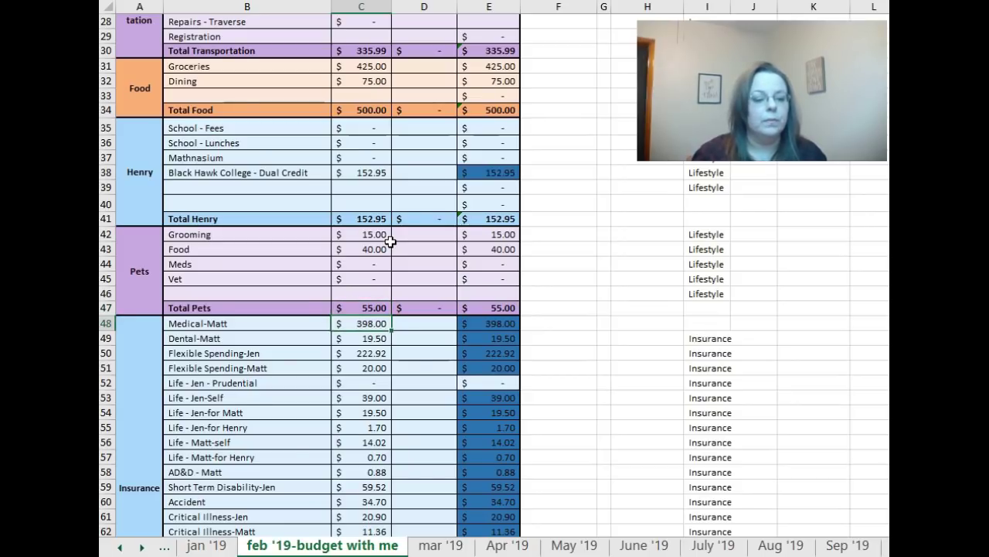
Step: Select ranges of insurance amounts to check their sums against Total Insurance of 1,197.07
scroll(604, 298, down, 4)
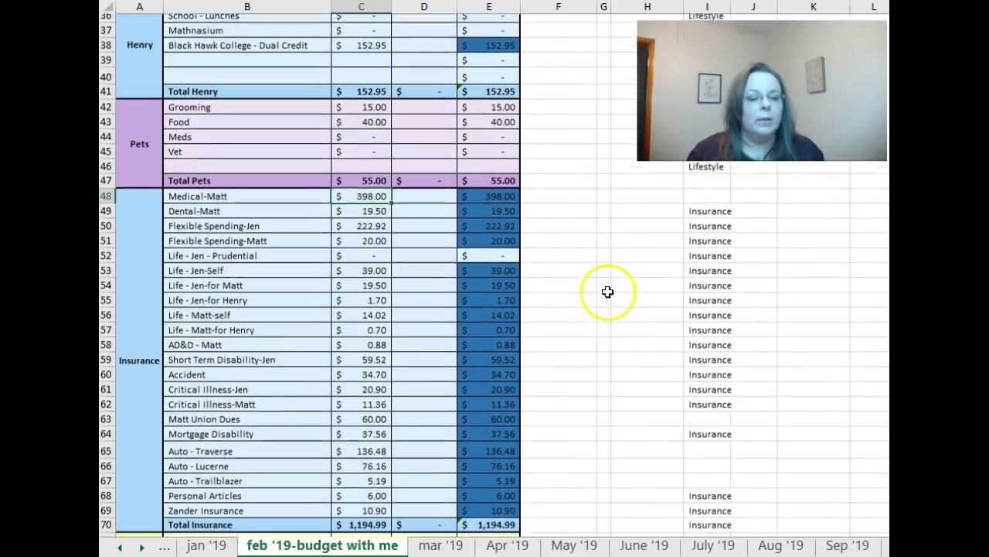
scroll(604, 298, down, 1)
drag(269, 98, 269, 303)
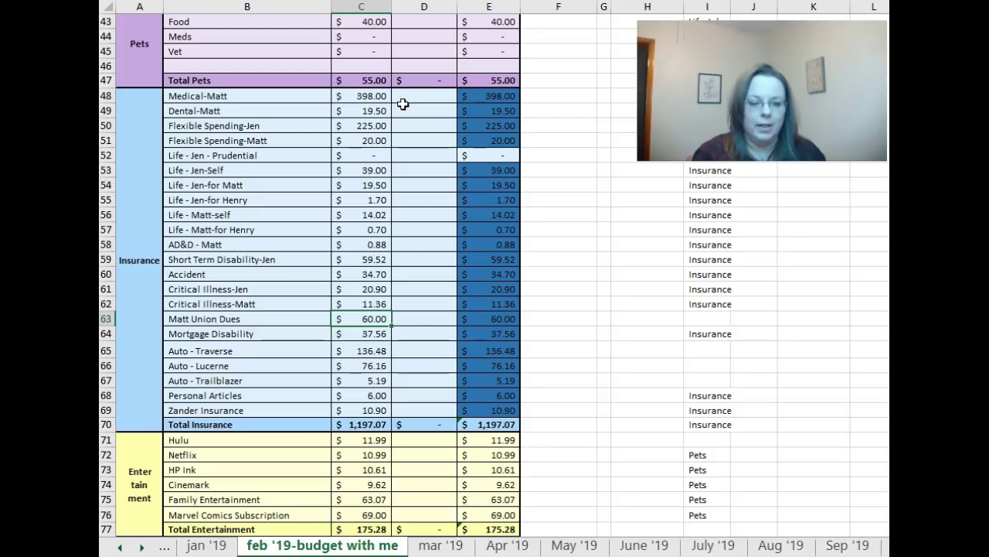
key(Down)
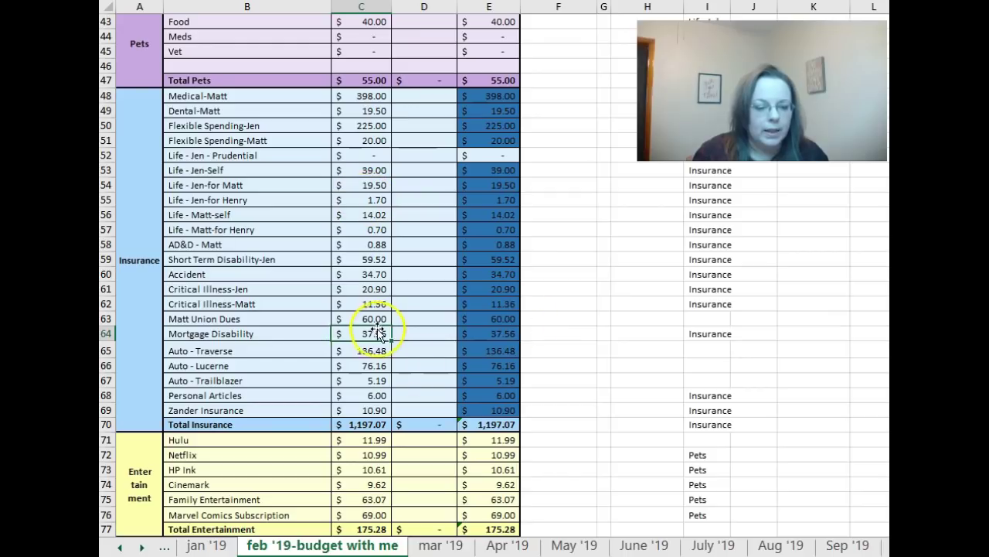
drag(369, 334, 360, 383)
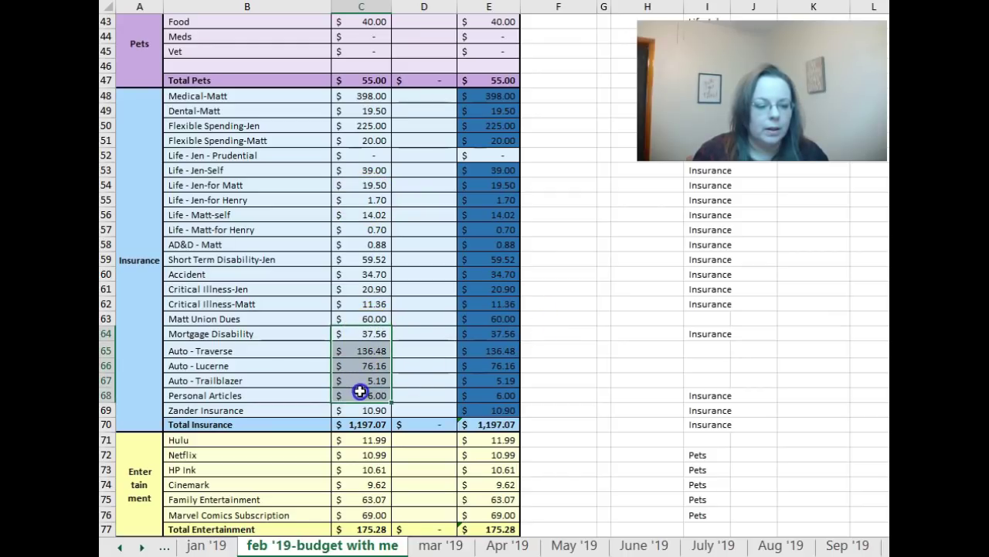
drag(250, 335, 349, 394)
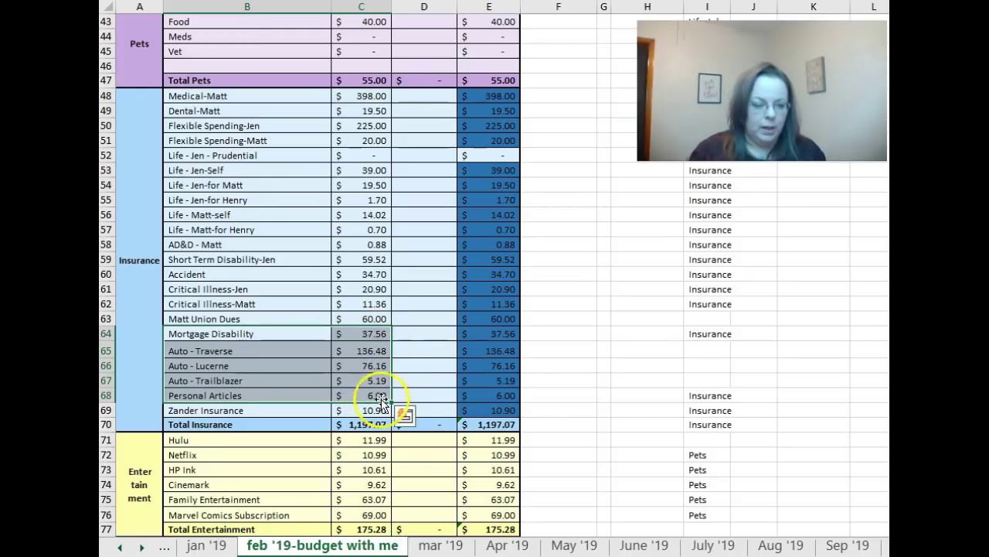
drag(308, 411, 342, 412)
click(368, 425)
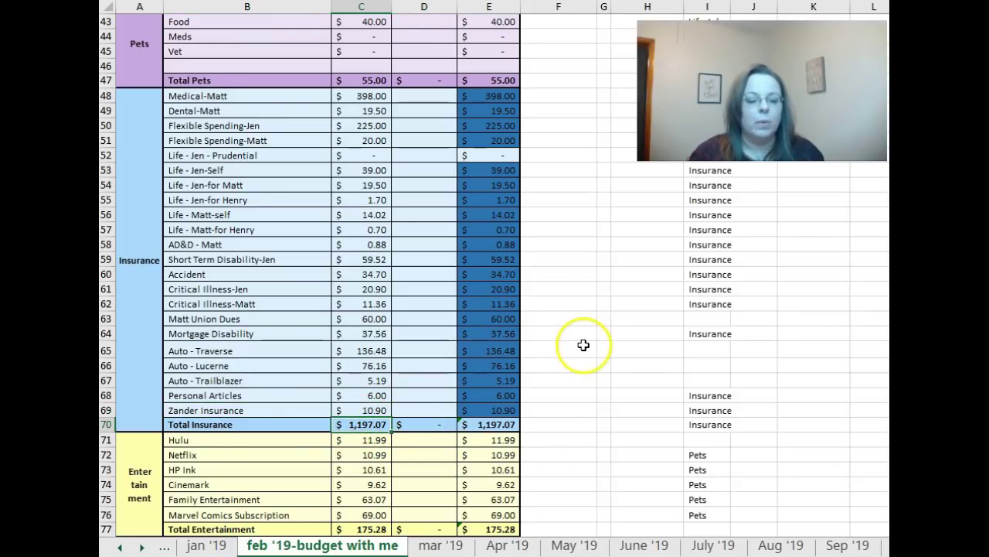
scroll(584, 344, down, 2)
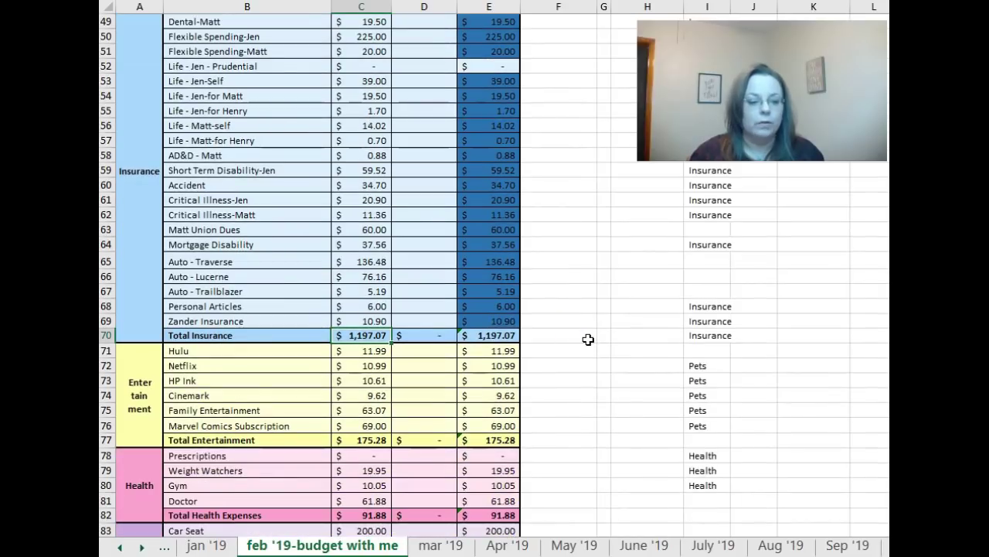
Step: Set the Family Entertainment budget to 50.00
scroll(588, 339, down, 6)
key(Down)
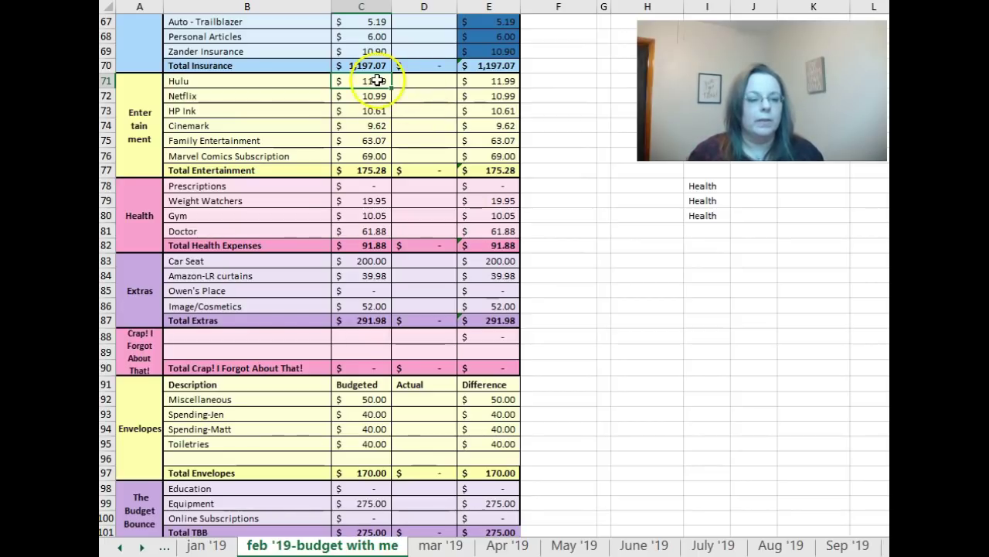
click(377, 112)
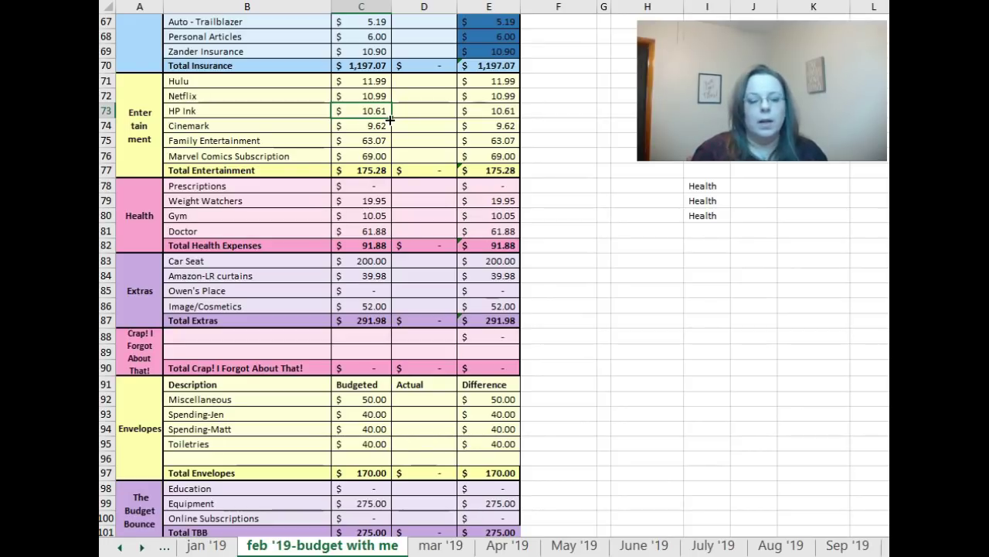
click(389, 124)
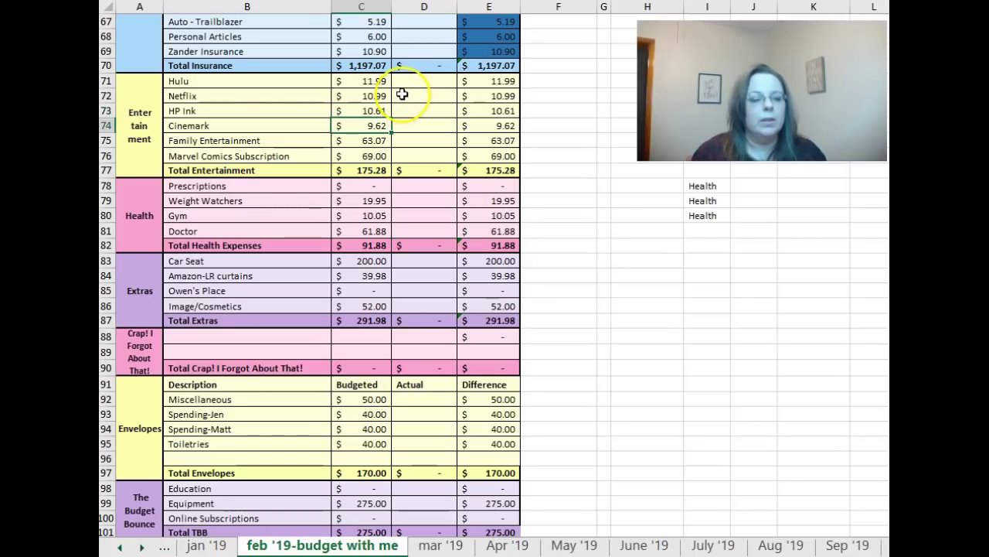
key(Down)
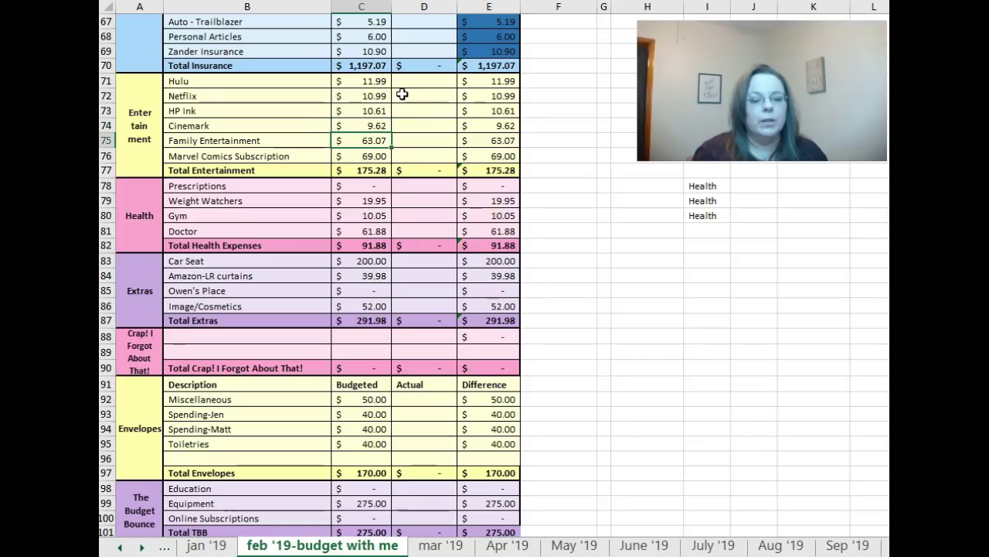
text(50)
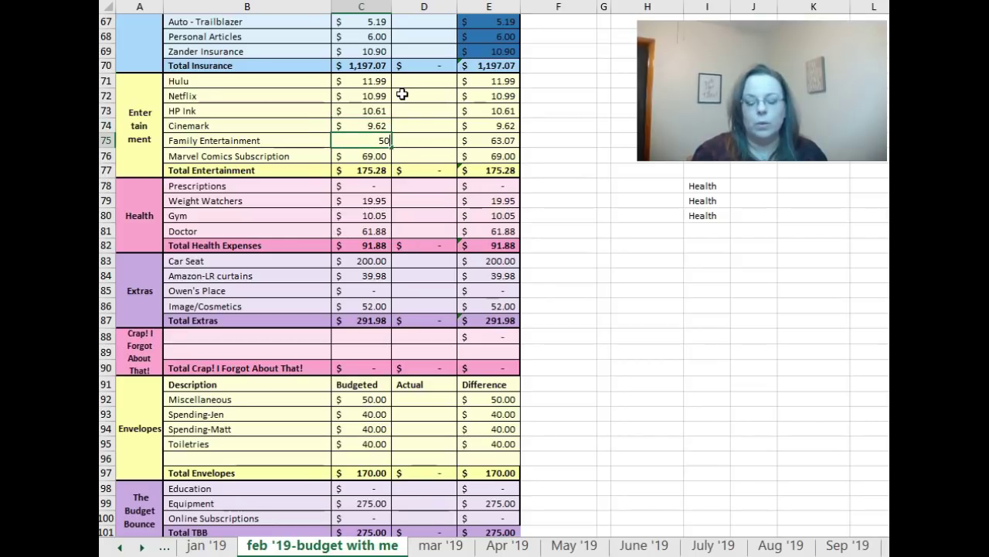
key(Tab)
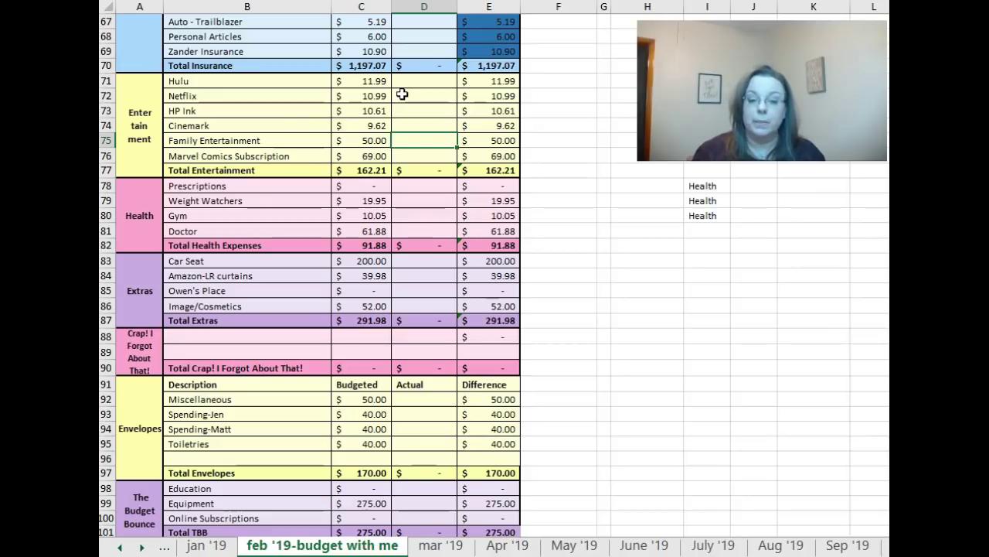
Step: Clear the Marvel Comics Subscription line, lowering Total Entertainment to 93.21
key(Return)
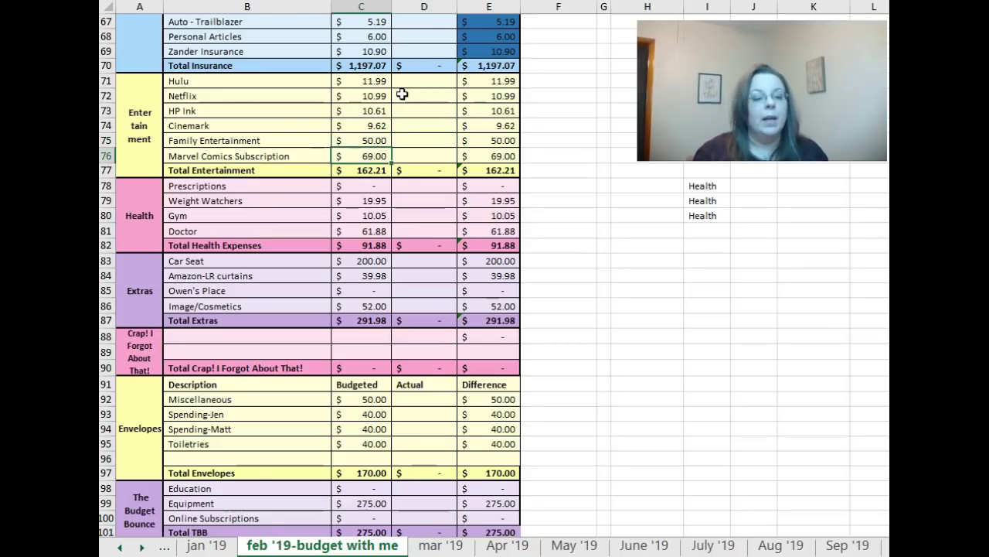
click(301, 155)
click(354, 156)
key(ctrl+v)
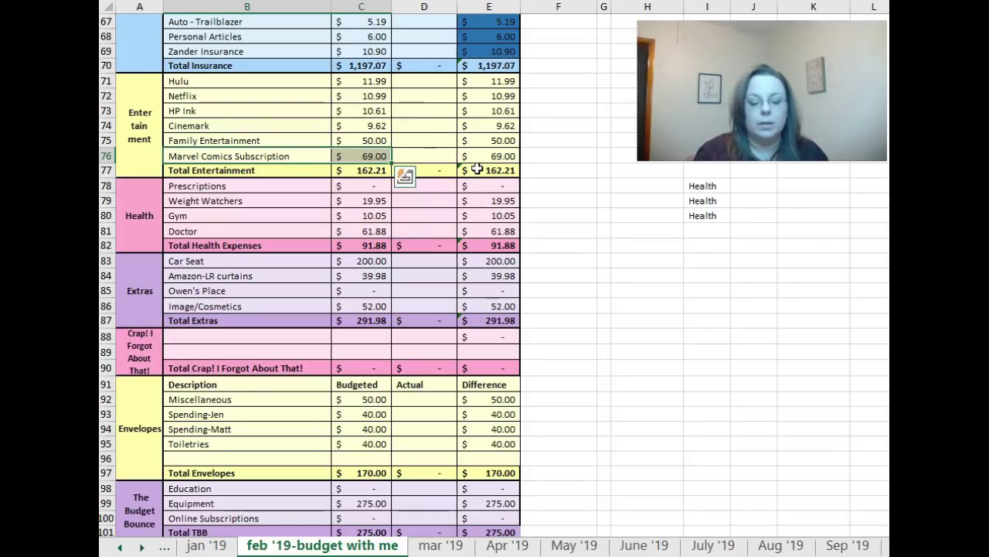
key(Delete)
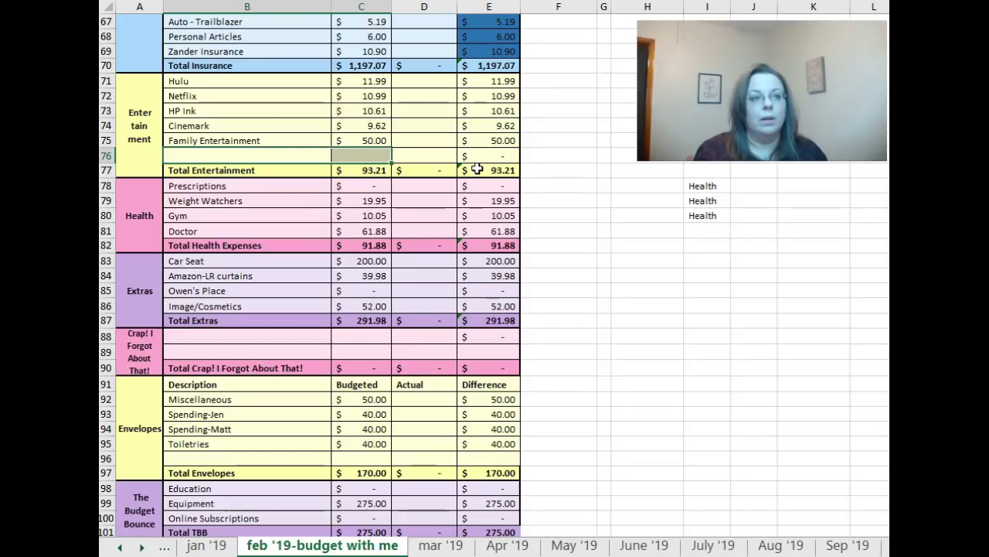
key(Down)
key(Down)
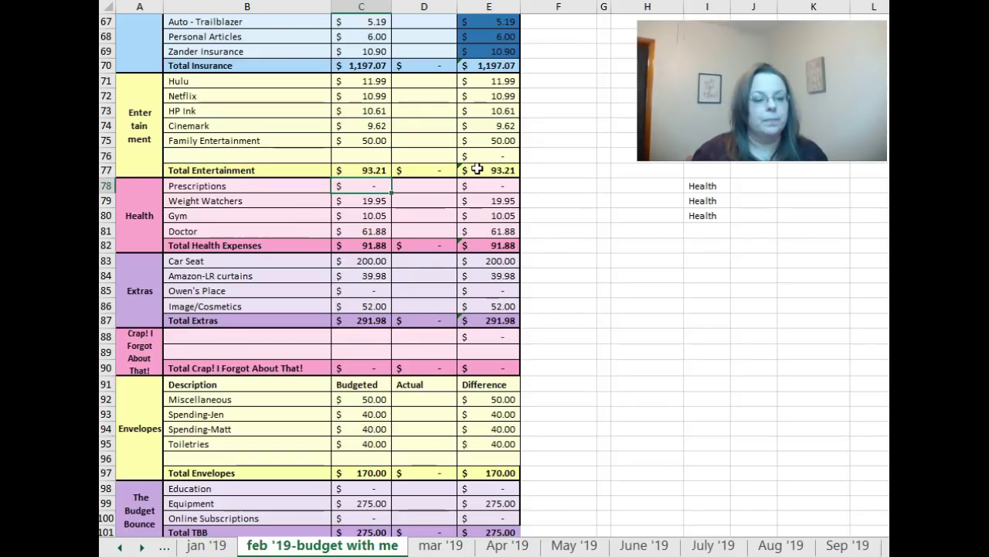
scroll(437, 176, down, 1)
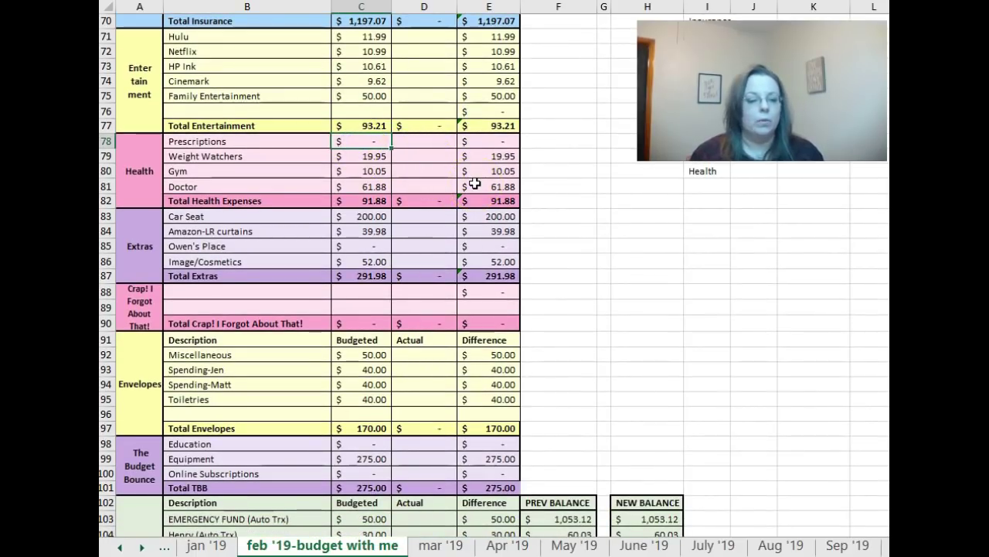
Step: Zero the Weight Watchers budget and set Doctor to 100.00, making Total Health Expenses 110.05
key(Down)
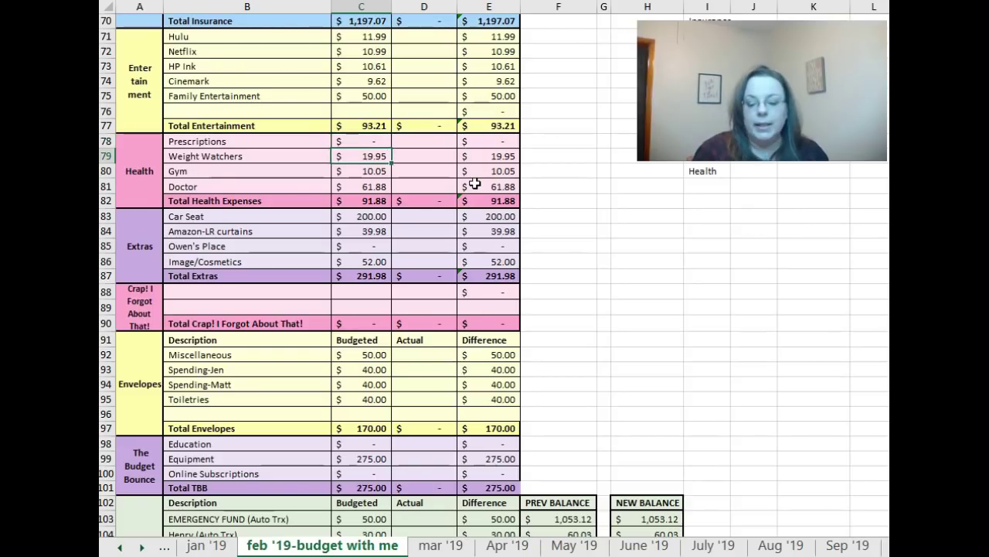
key(Delete)
key(Return)
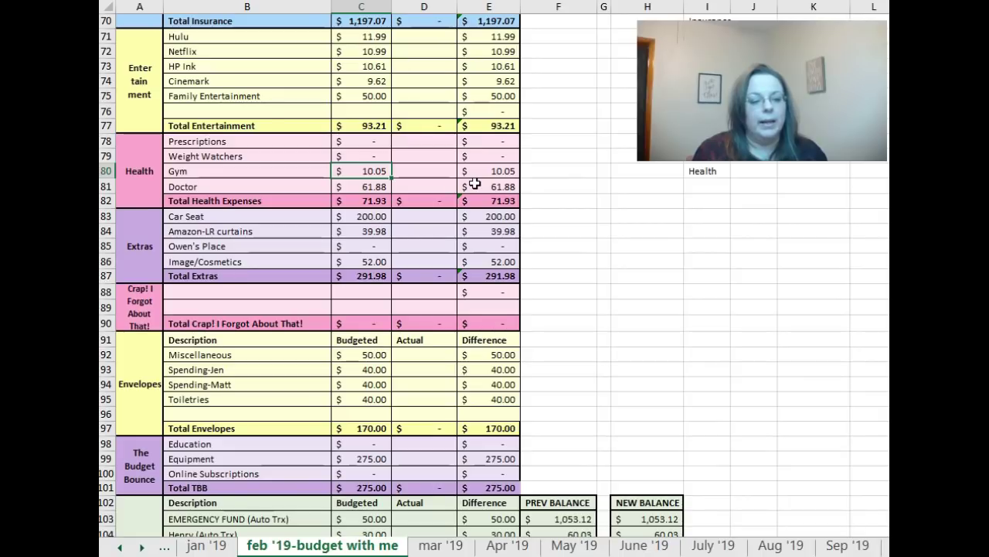
click(365, 186)
text(100)
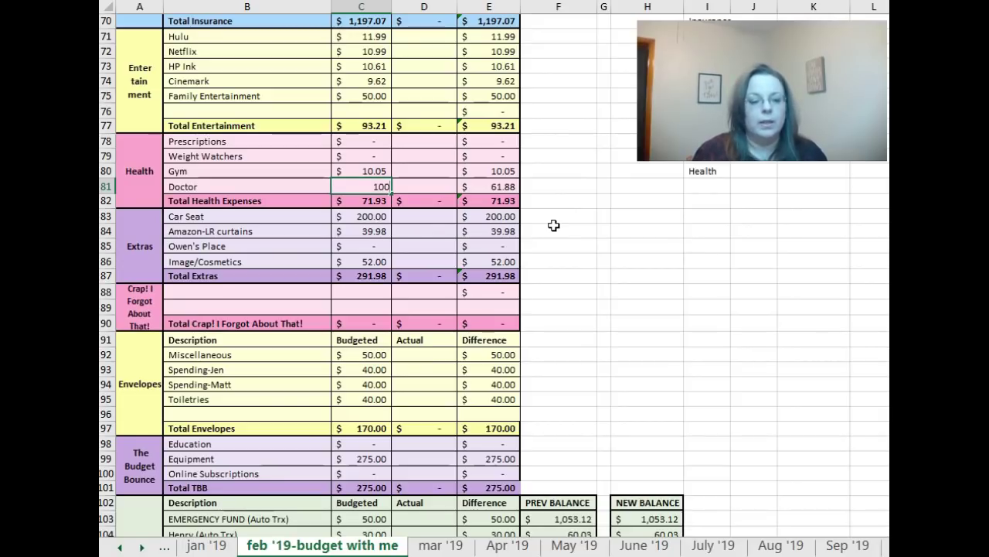
key(Return)
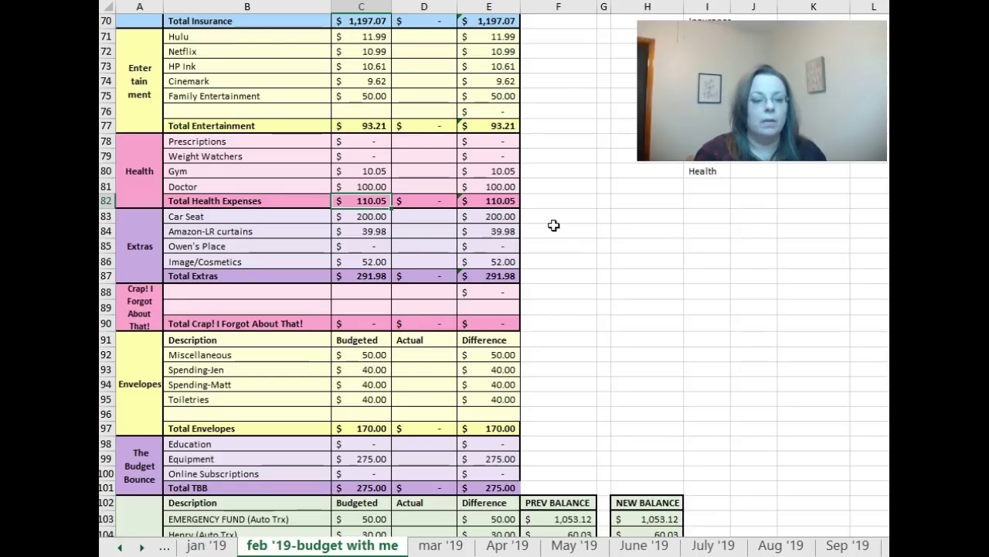
key(Down)
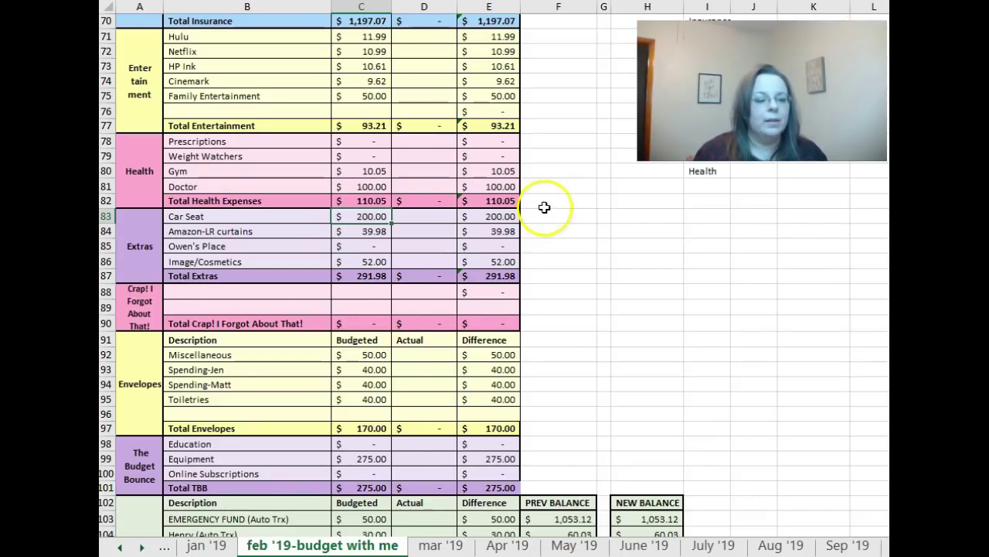
Step: Cut the Car Seat budget to 175.00
drag(282, 216, 357, 205)
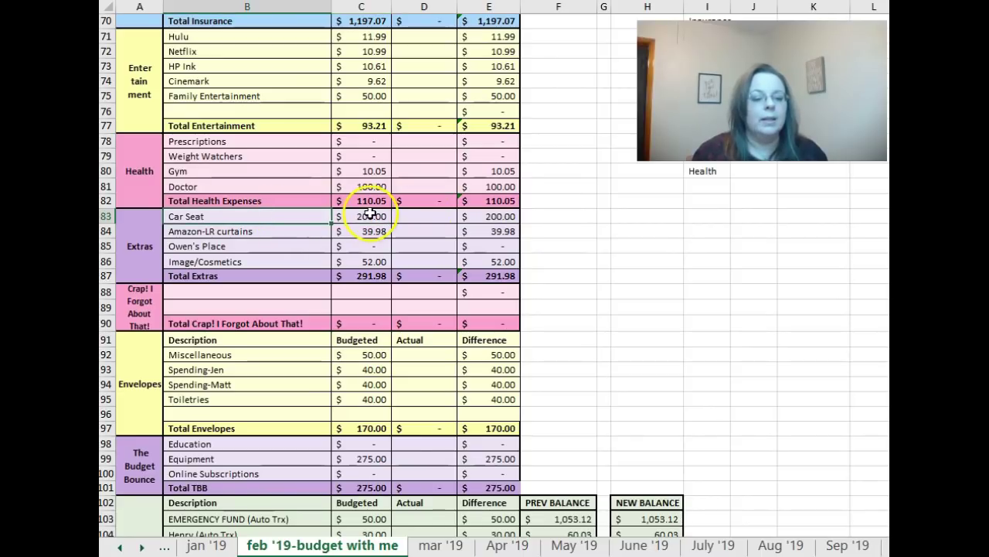
click(370, 217)
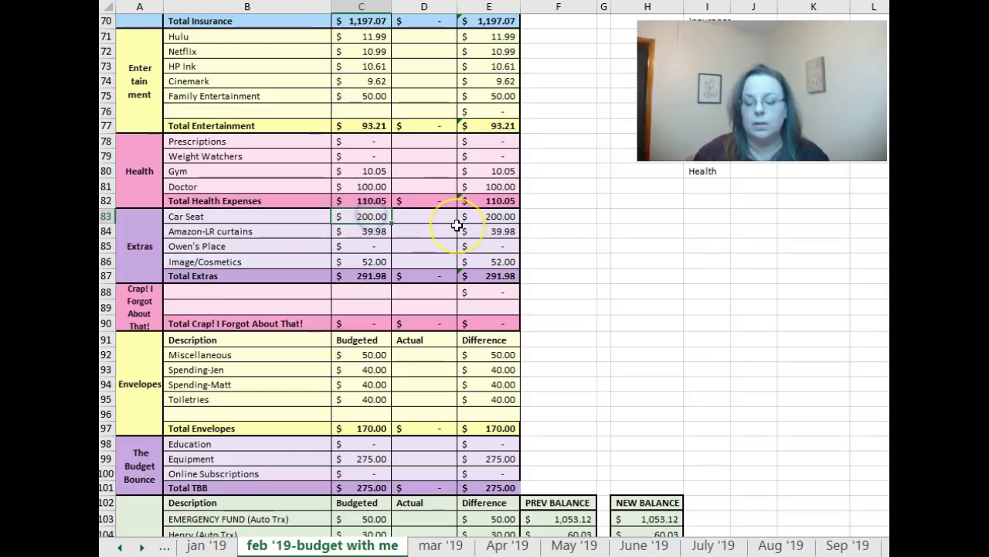
text(175)
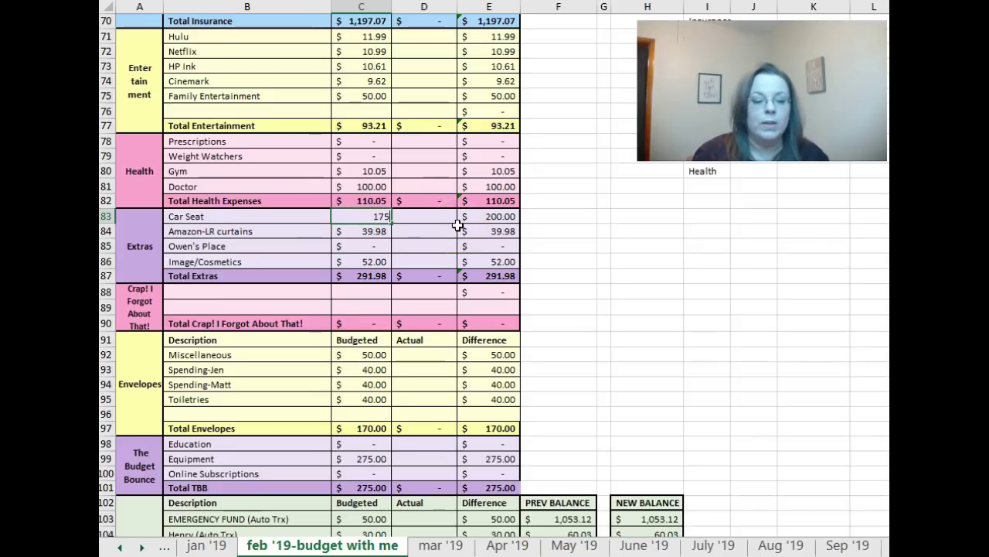
key(Return)
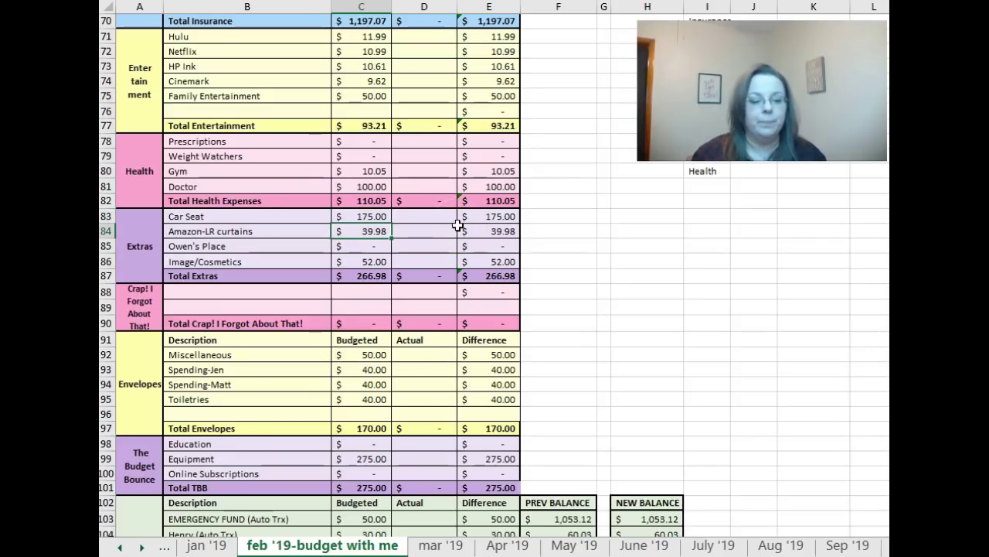
Step: Clear the Amazon-LR curtains line and the next Extras line
click(270, 231)
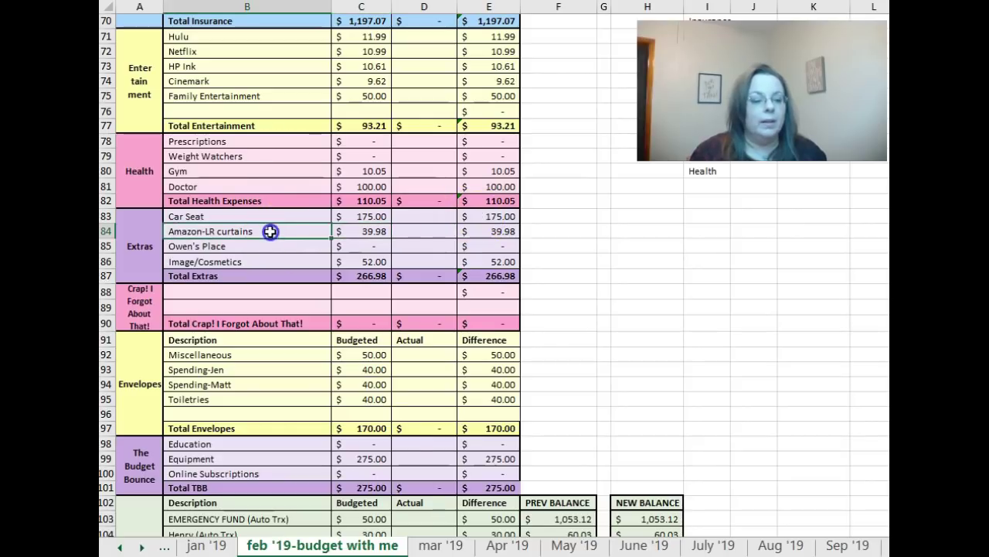
click(365, 232)
key(ctrl+v)
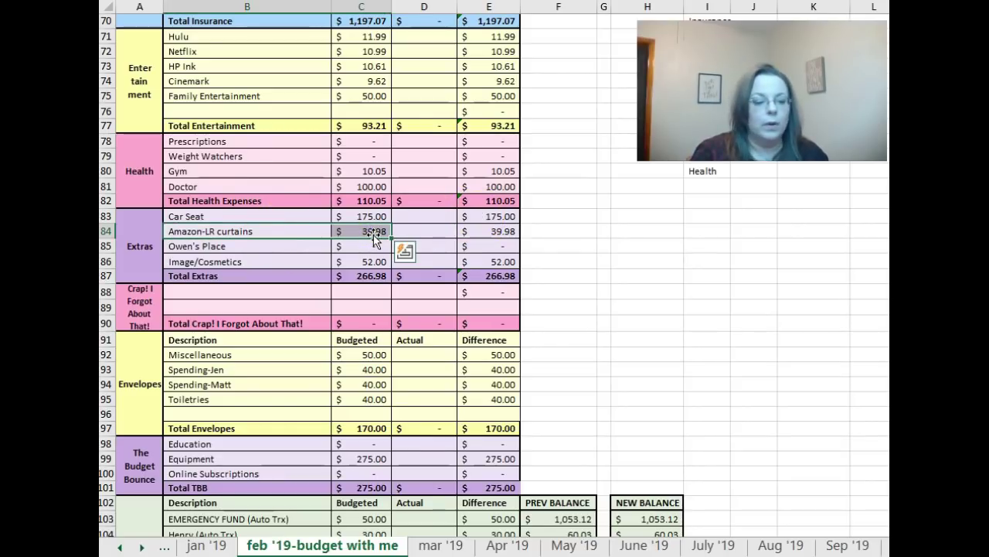
key(Delete)
click(287, 245)
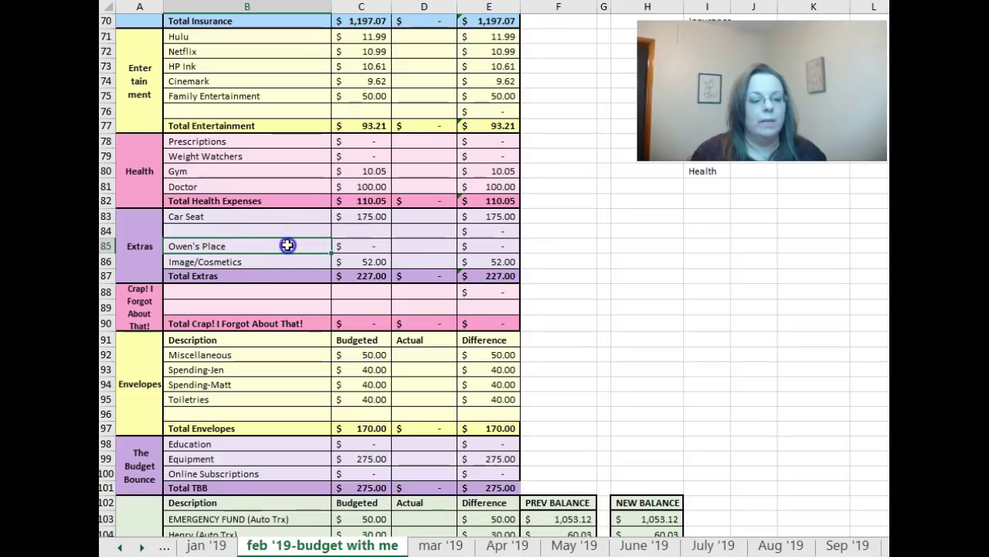
click(354, 247)
key(ctrl+v)
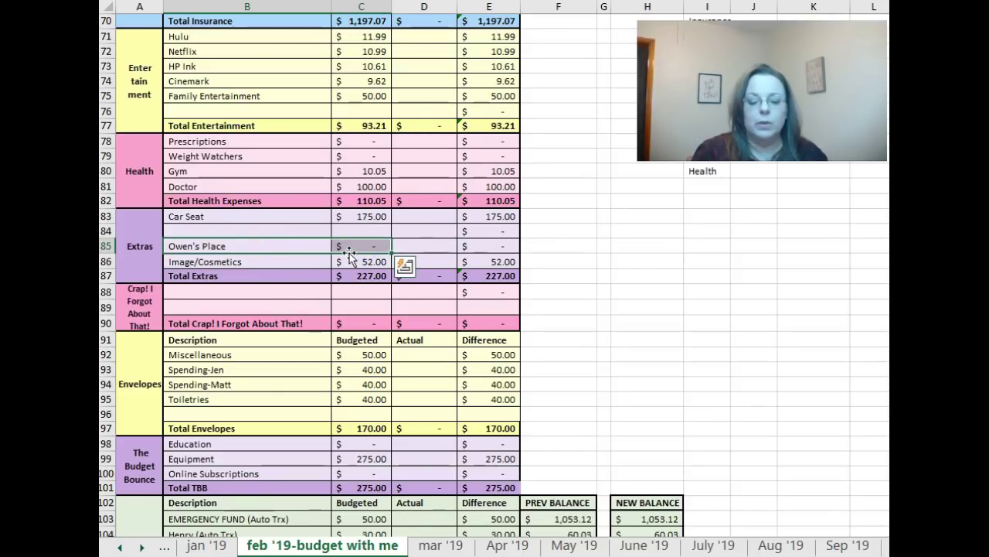
key(Delete)
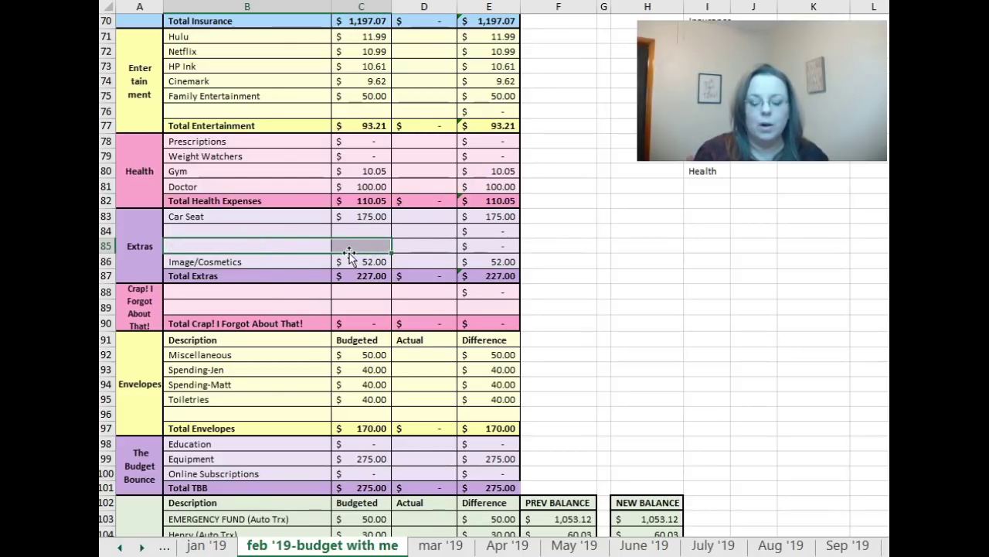
Step: Move the Image/Cosmetics entry up to the empty row below Car Seat
click(300, 264)
drag(300, 264, 354, 263)
key(ctrl+c)
click(282, 226)
key(ctrl+v)
click(293, 261)
drag(293, 261, 357, 262)
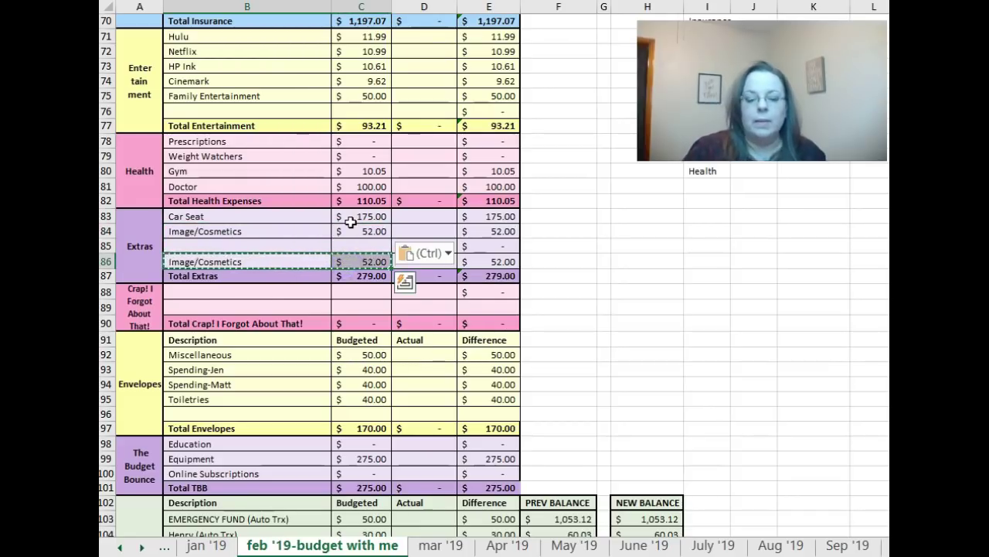
key(Delete)
Step: Set Image/Cosmetics to 15.00, bringing Total Extras to 190.00
click(355, 229)
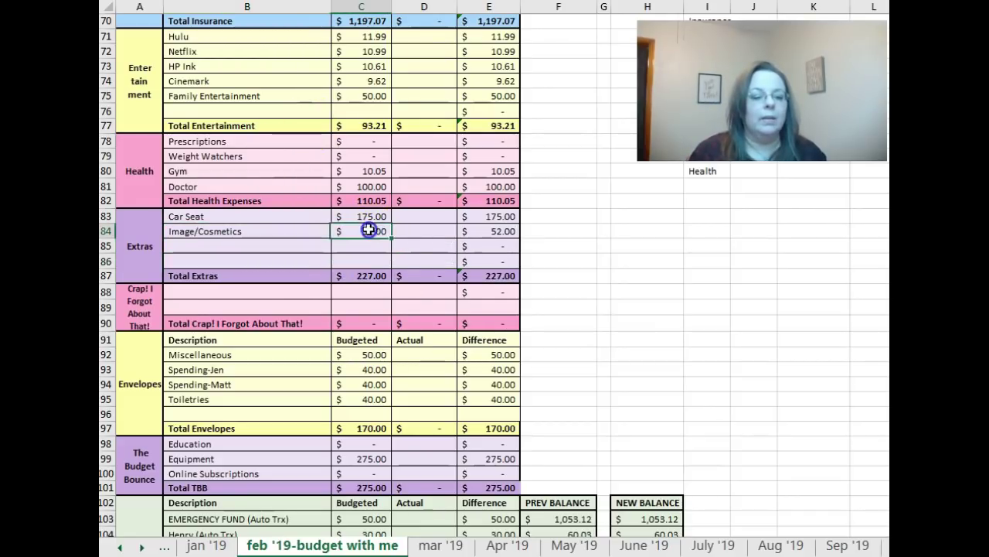
text(15)
key(Return)
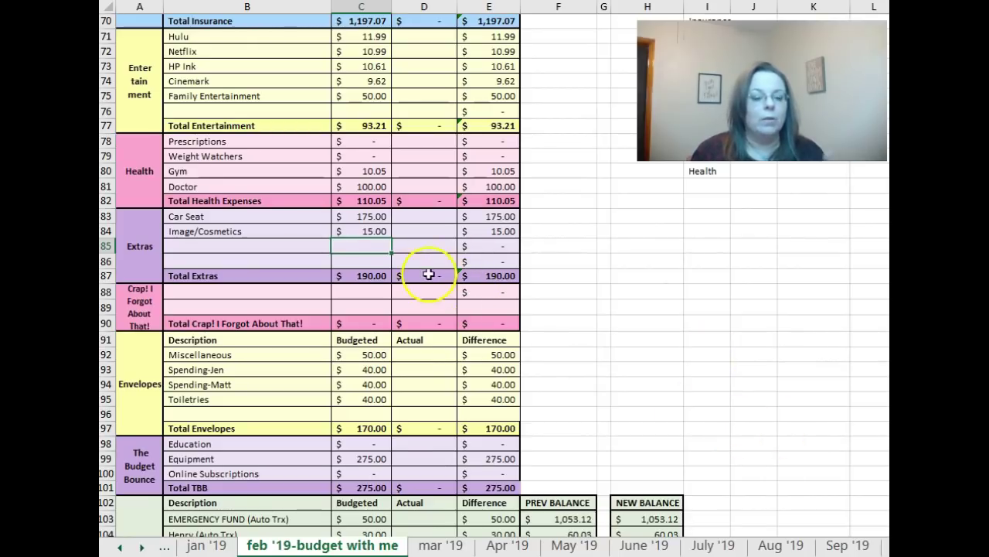
click(364, 230)
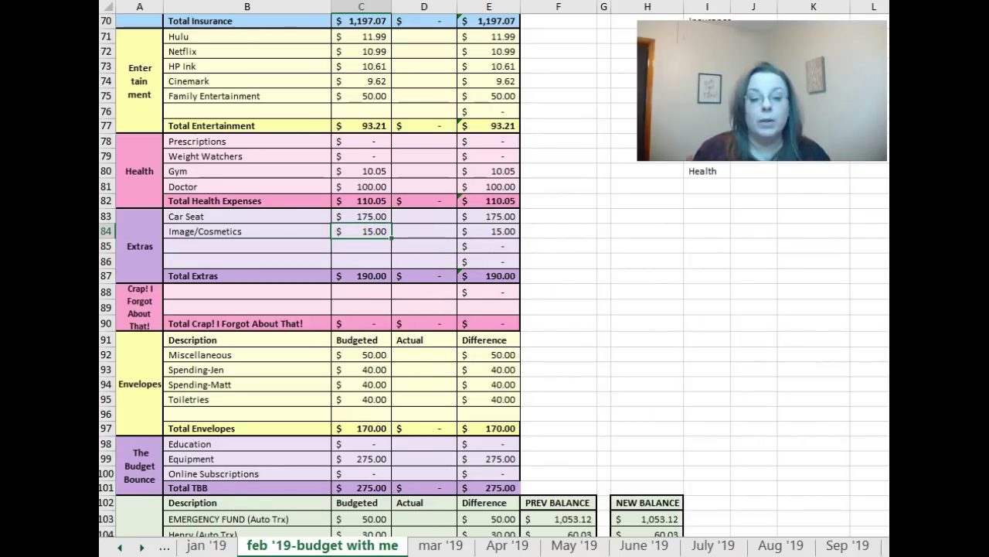
scroll(309, 279, up, 20)
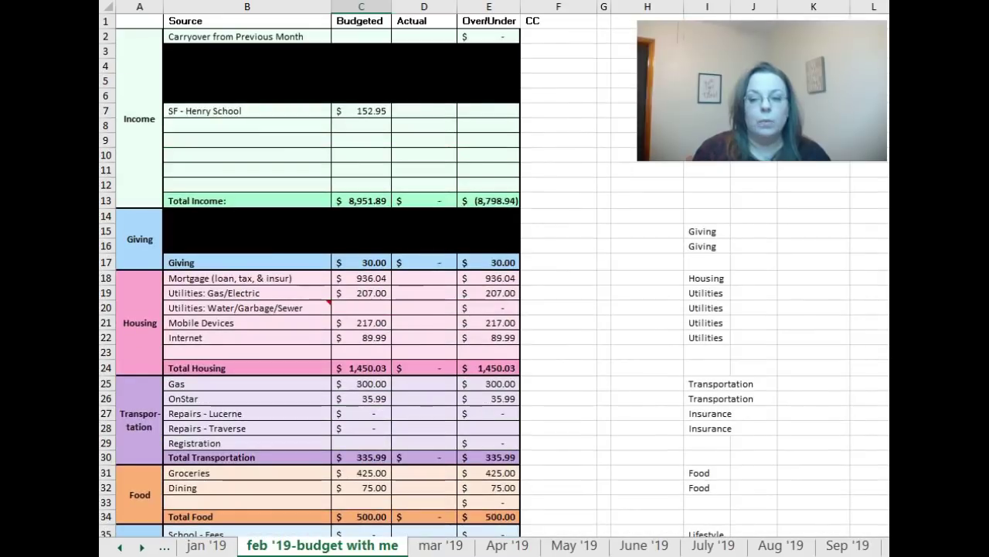
Step: Enter 'SF - Image' with a 15 budget in the empty income row B8:C8
click(298, 124)
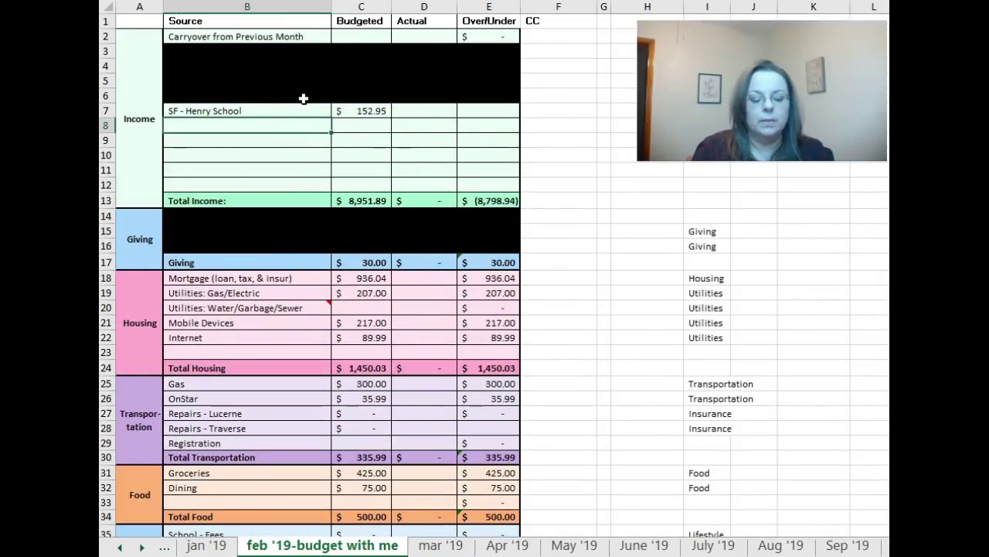
text(SF - Image)
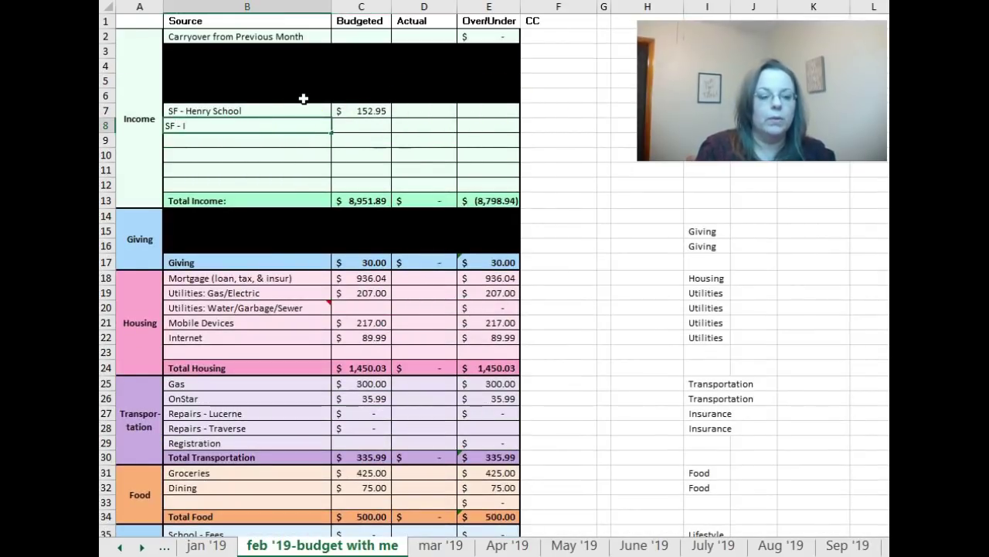
key(Tab)
text(15)
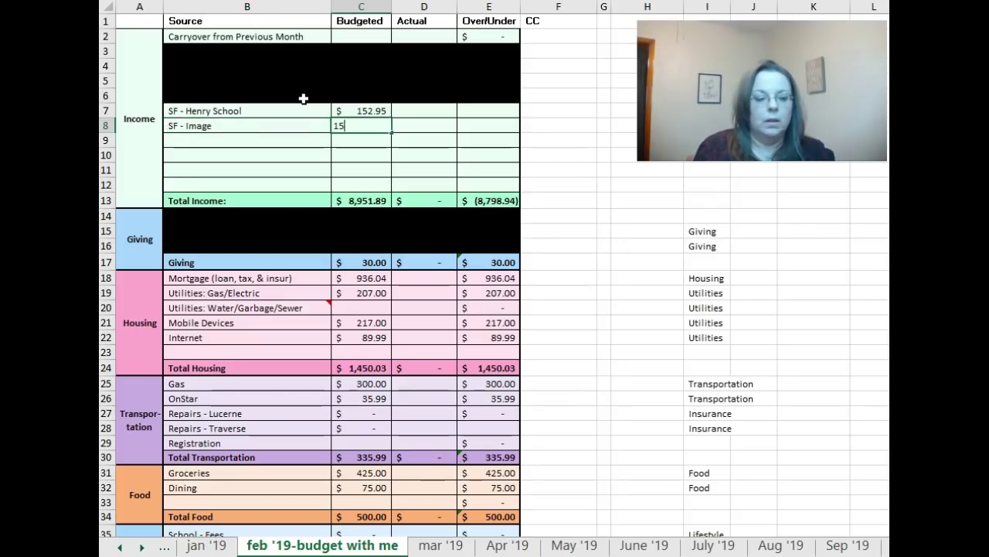
key(Return)
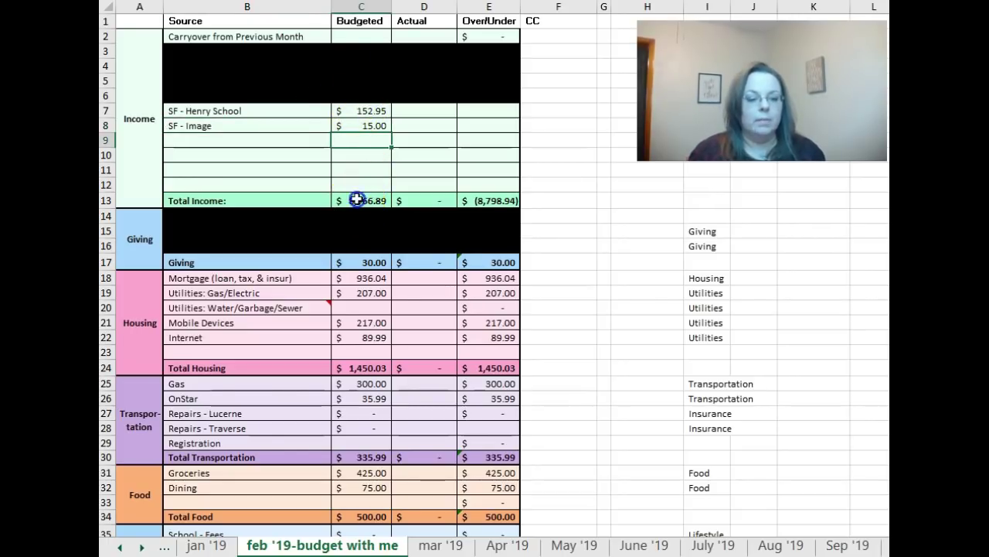
scroll(413, 327, down, 6)
scroll(441, 324, down, 14)
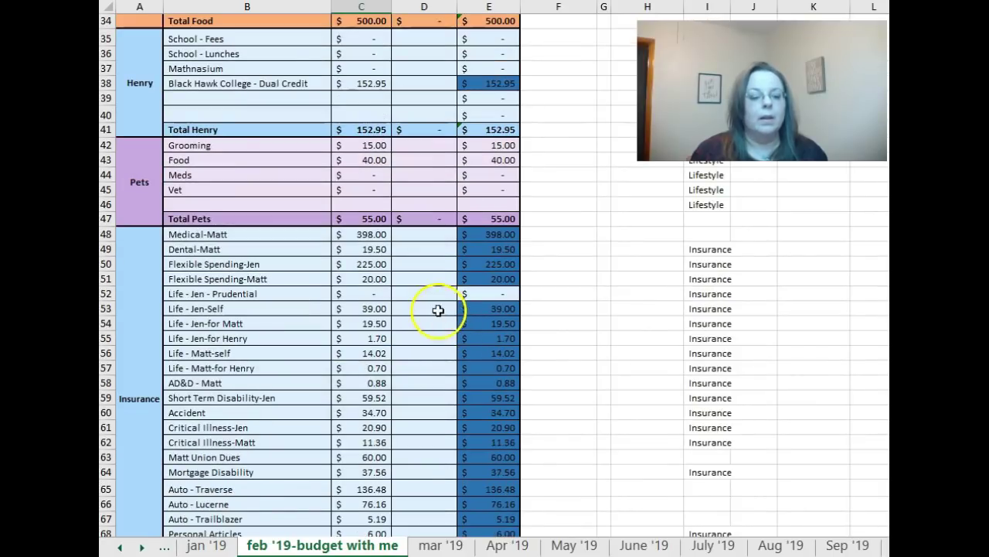
scroll(442, 306, down, 9)
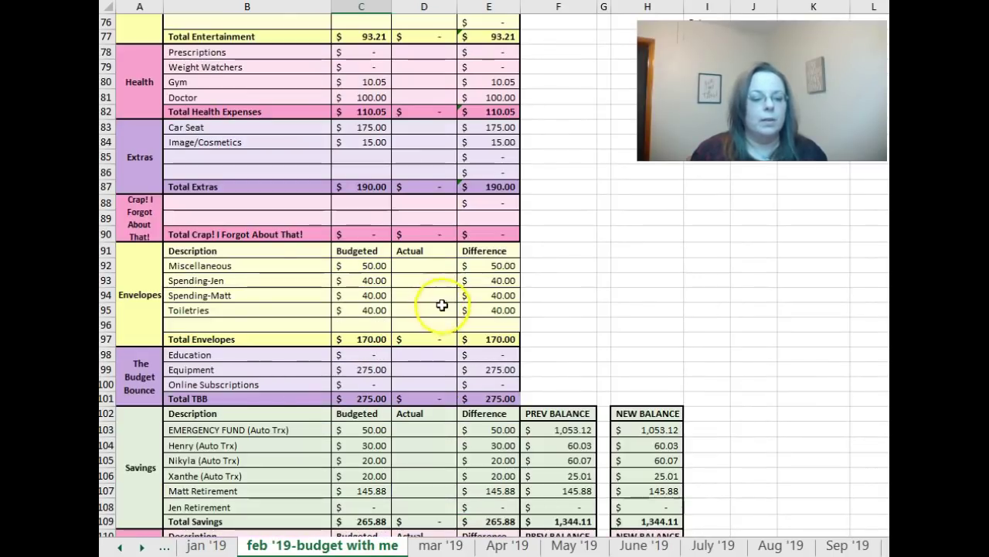
scroll(424, 304, up, 2)
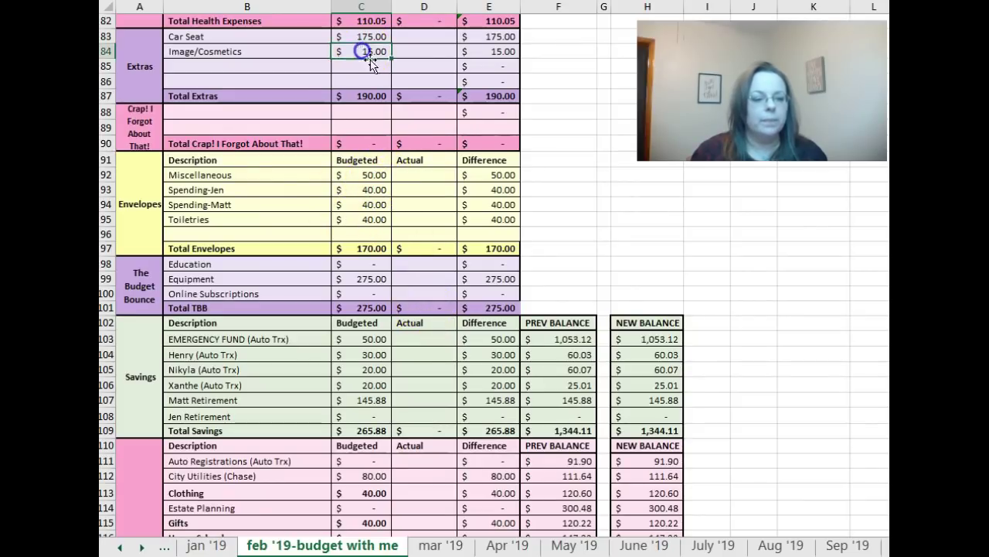
click(361, 96)
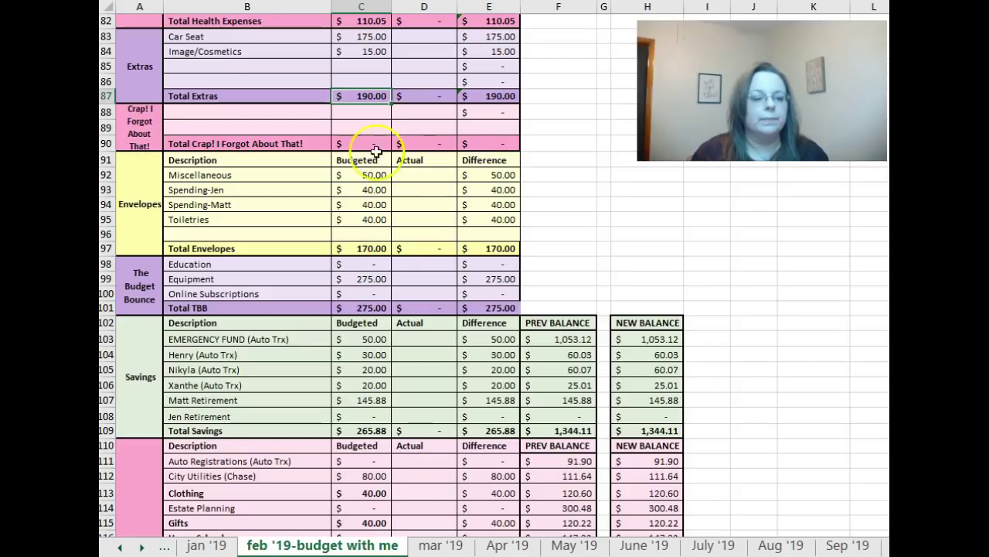
click(363, 113)
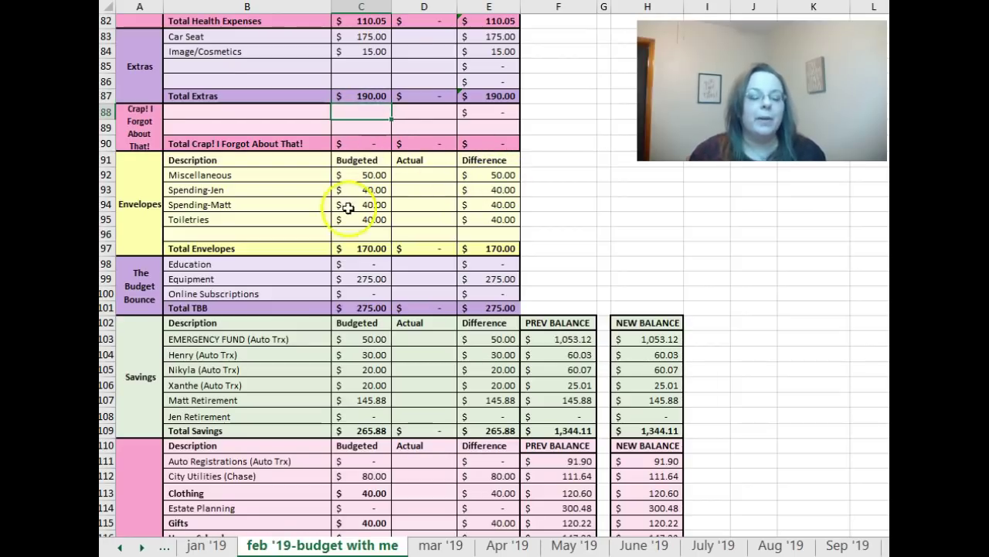
click(588, 515)
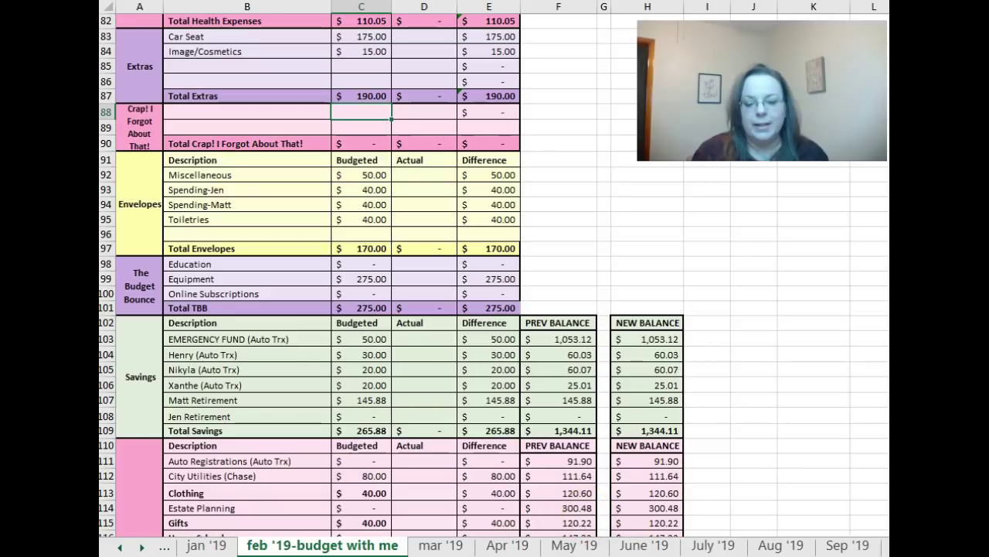
mouse_move(553, 556)
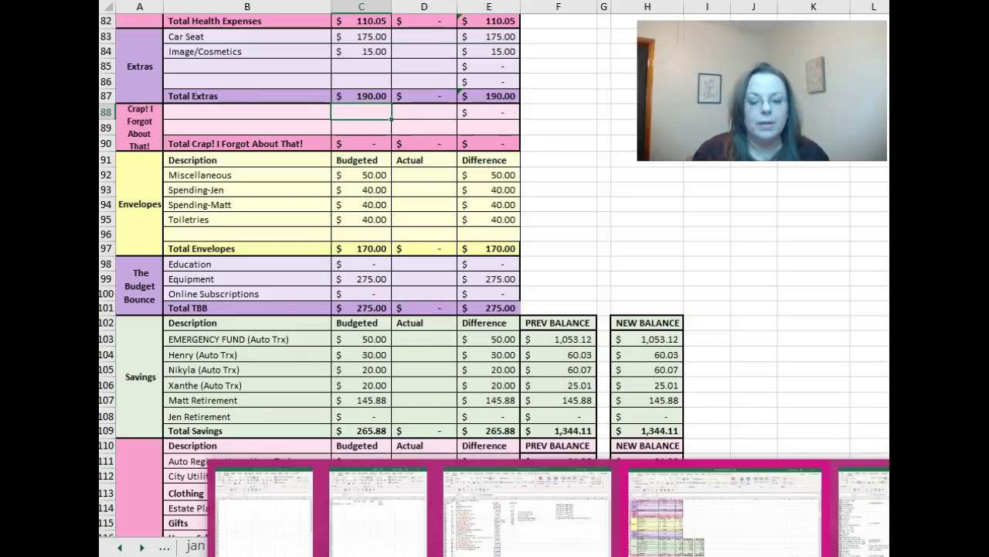
Step: In the Annual Fees workbook, filter the Feb column to show only February's fees
click(527, 510)
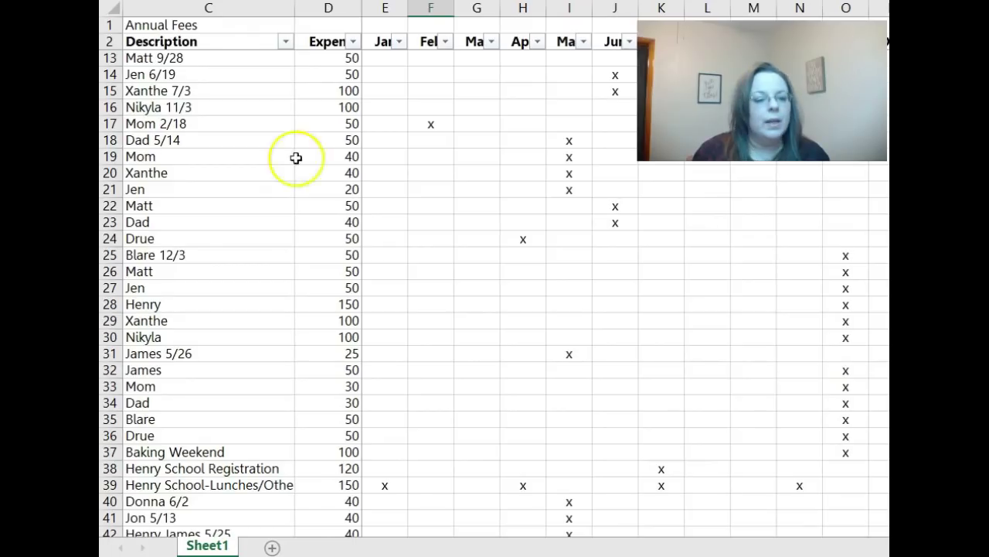
click(154, 53)
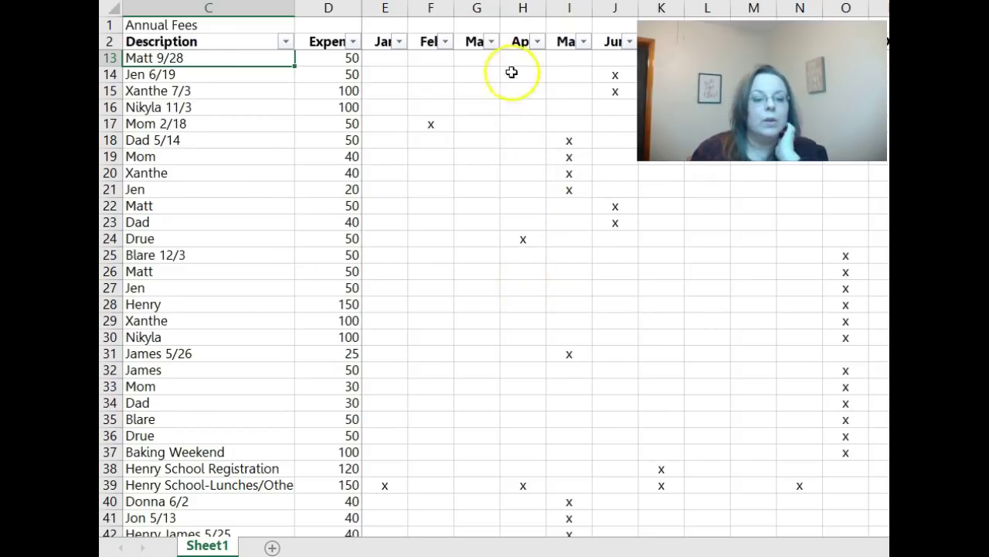
click(446, 41)
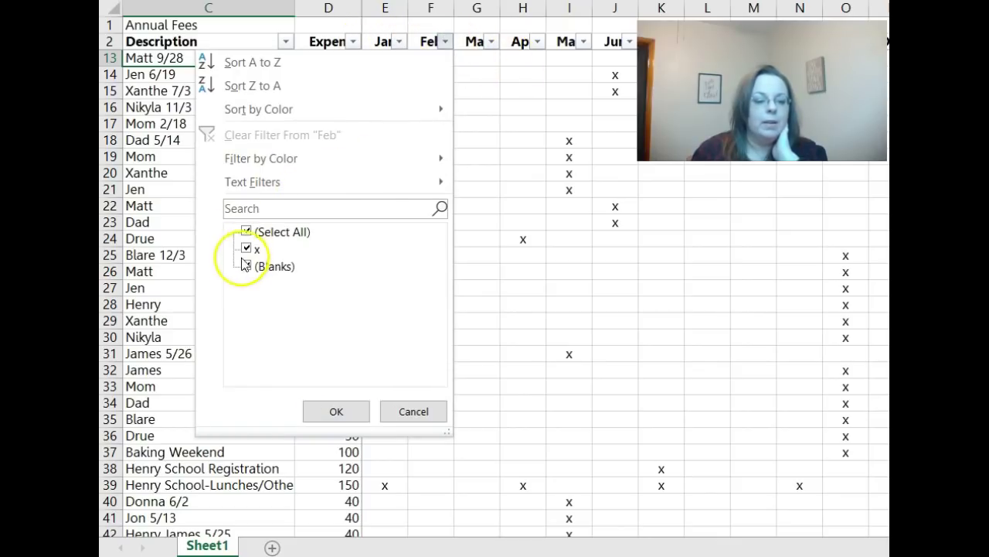
click(245, 266)
click(334, 412)
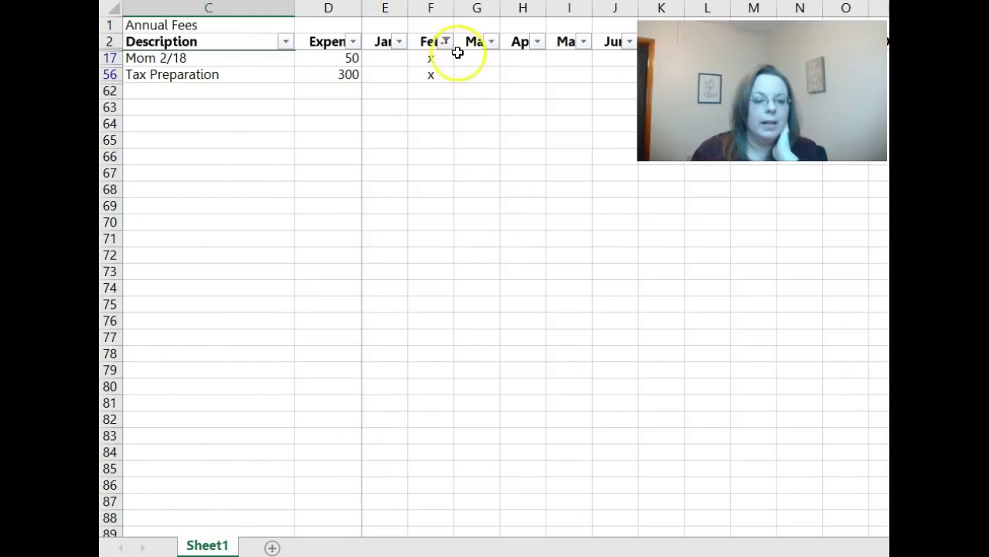
Step: Change Mom 2/18 from 50 to 30 and Tax Preparation from 300 to 250, then check their total
click(425, 59)
click(225, 60)
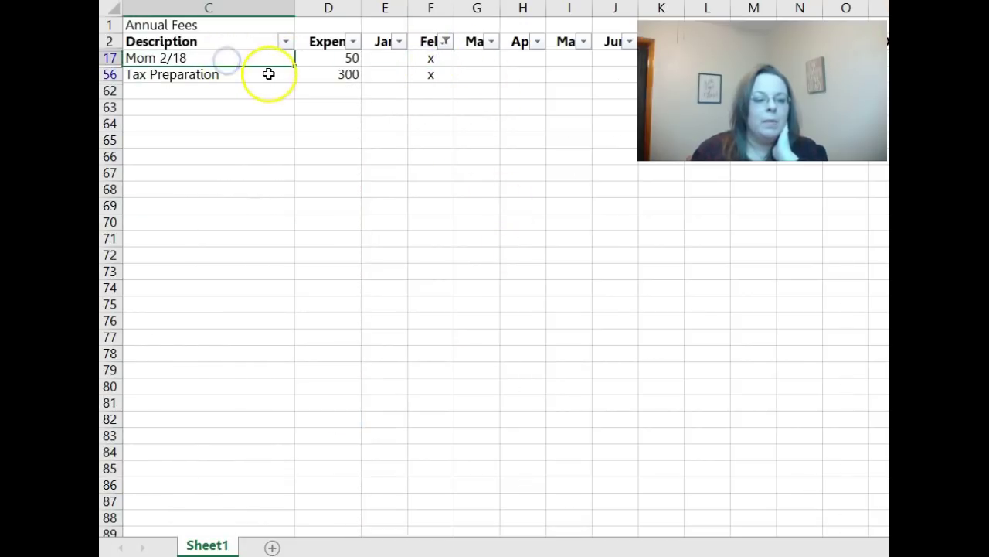
click(329, 58)
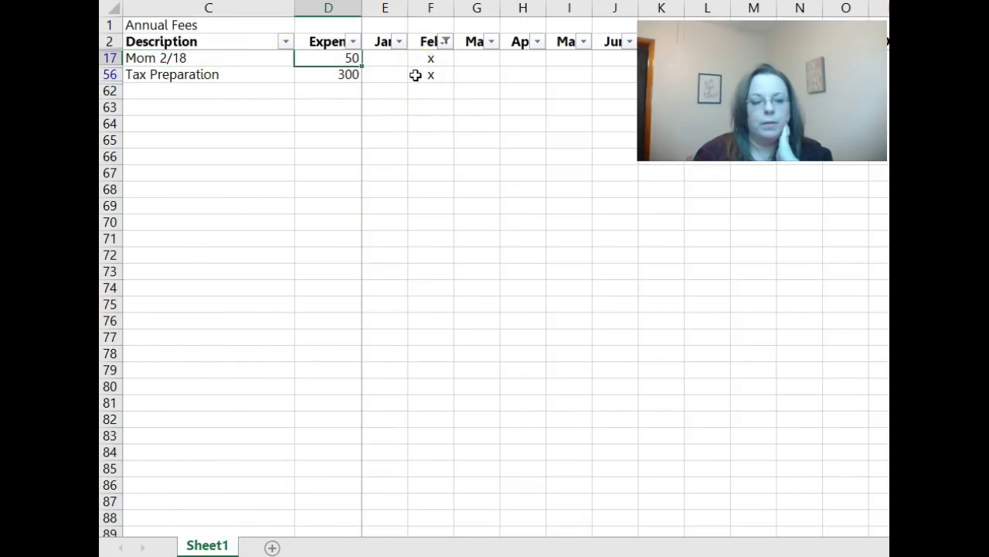
key(Down)
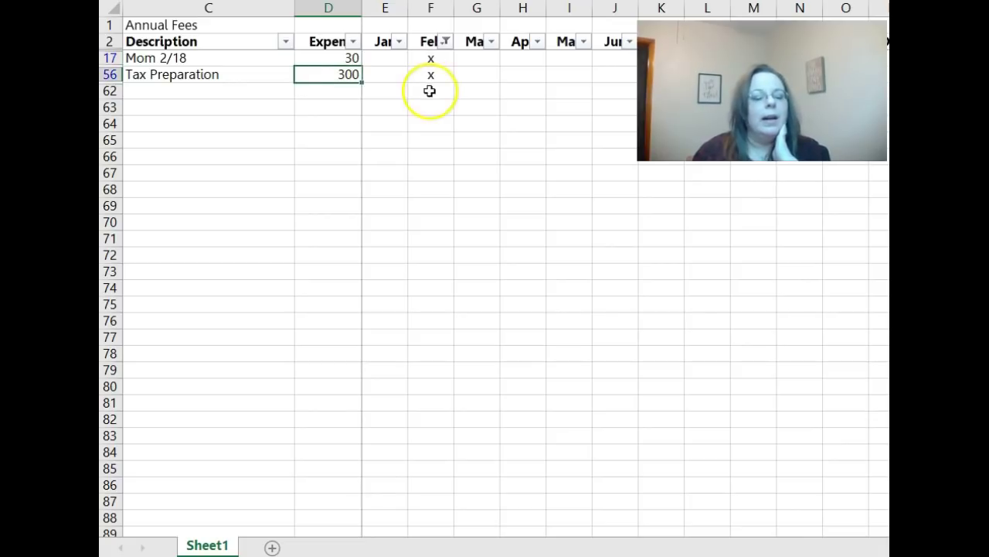
click(334, 74)
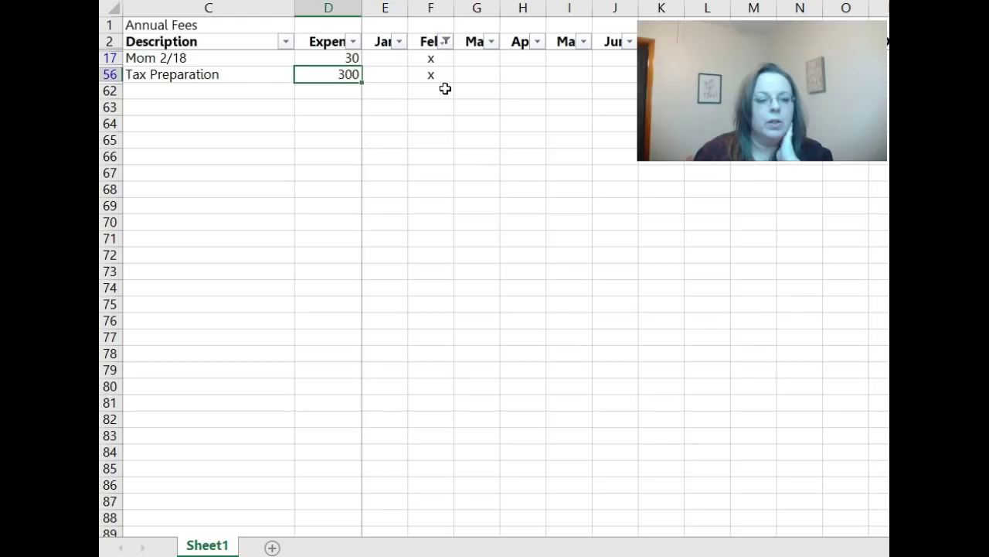
text(250)
key(Return)
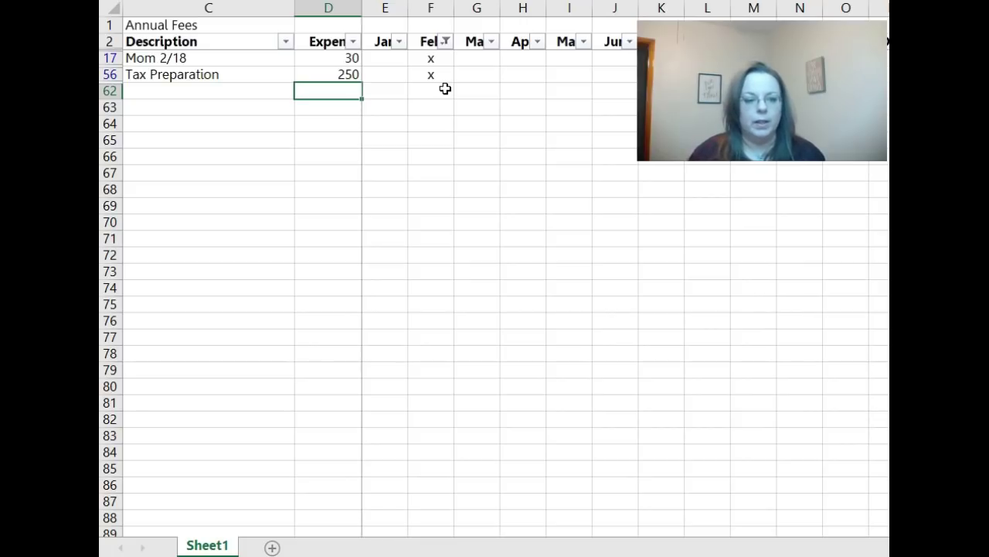
drag(333, 60, 334, 72)
click(331, 58)
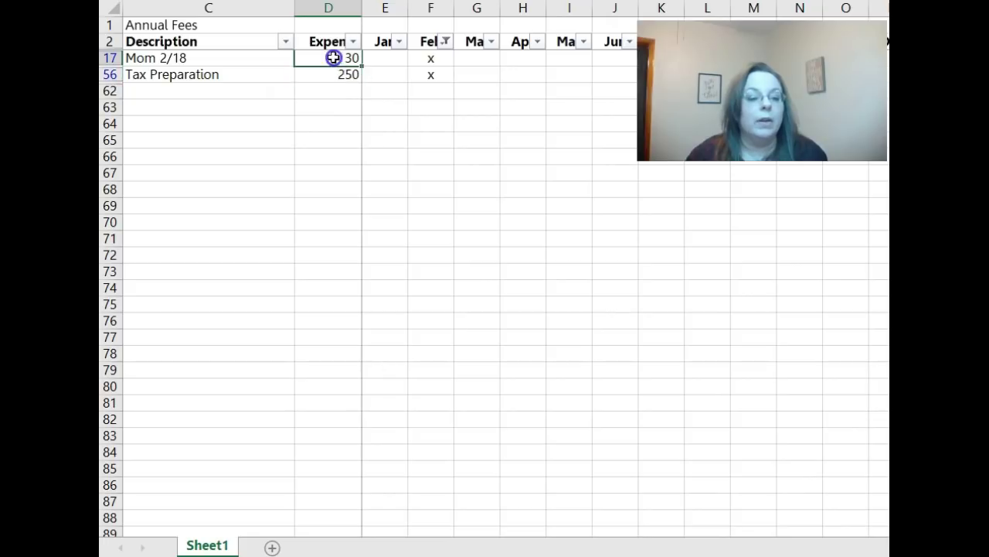
drag(194, 57, 304, 60)
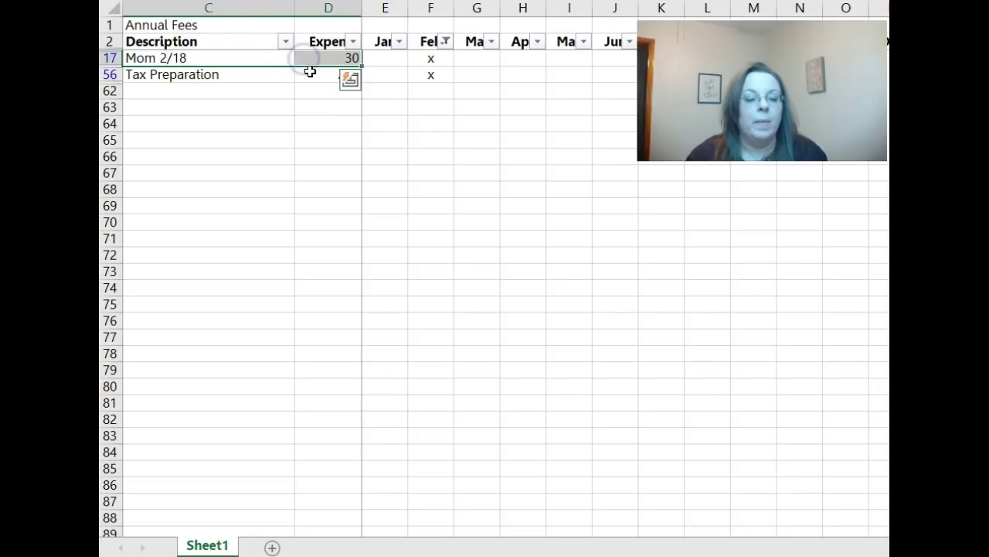
click(313, 77)
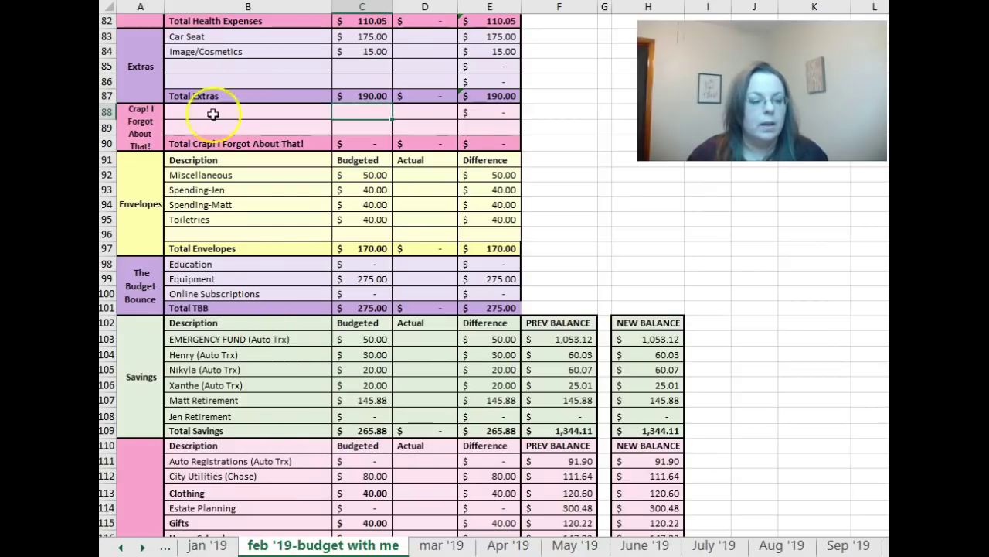
Step: Add a Tax Prep line budgeted at 250 below Image/Cosmetics in Extras
click(196, 65)
text(Tax Prep)
key(Tab)
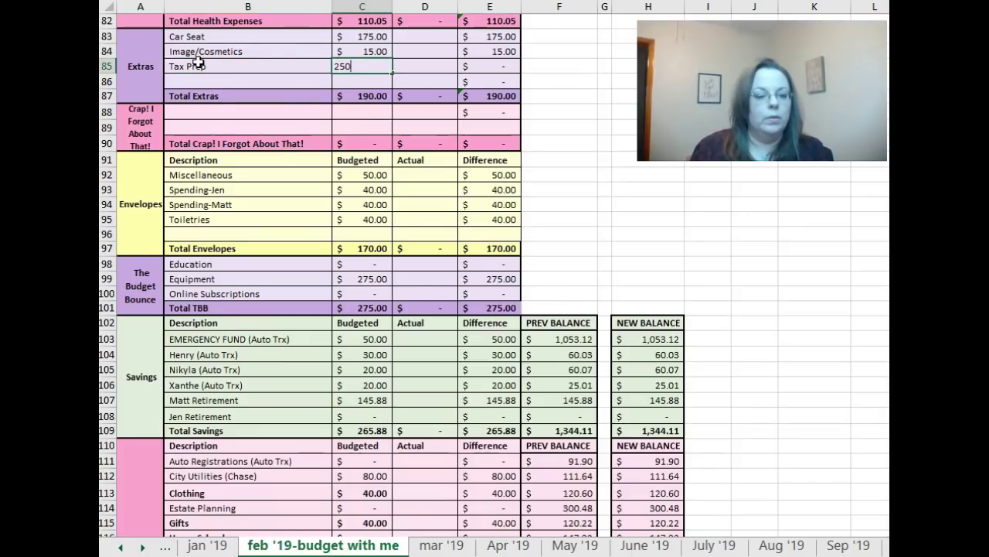
text(250)
key(Return)
Step: Review the updated Total Extras and the Miscellaneous, spending and Toiletries envelope budgets
scroll(376, 144, up, 1)
click(363, 139)
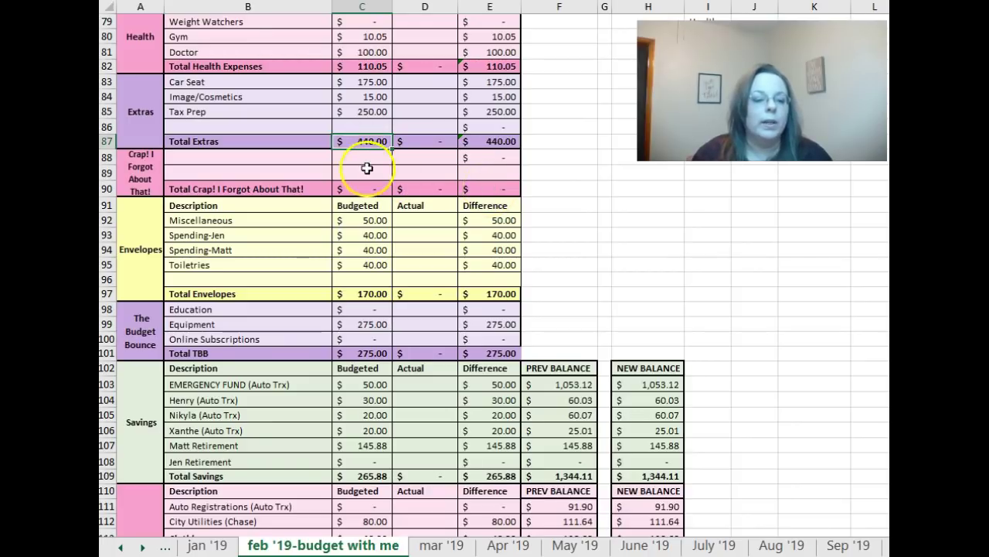
drag(355, 168, 481, 170)
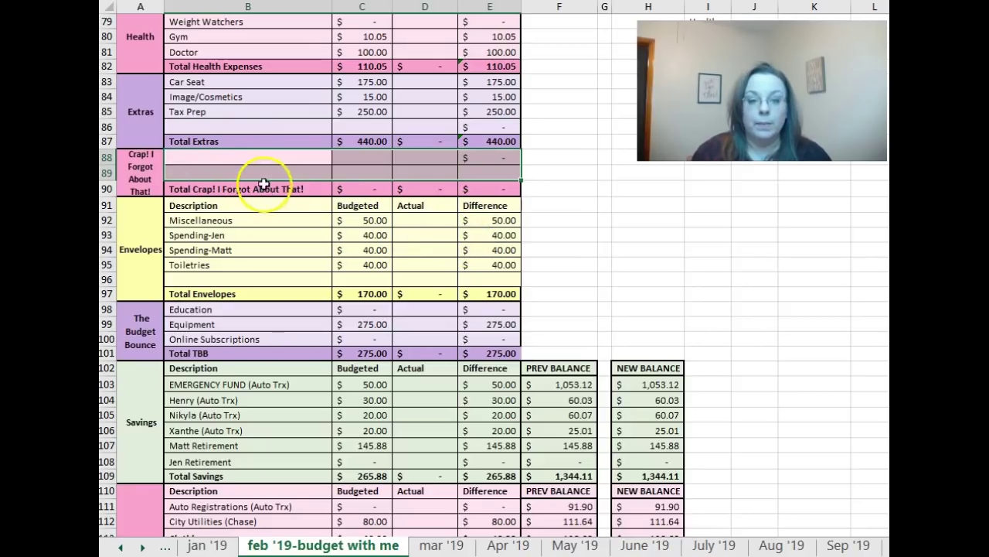
click(376, 220)
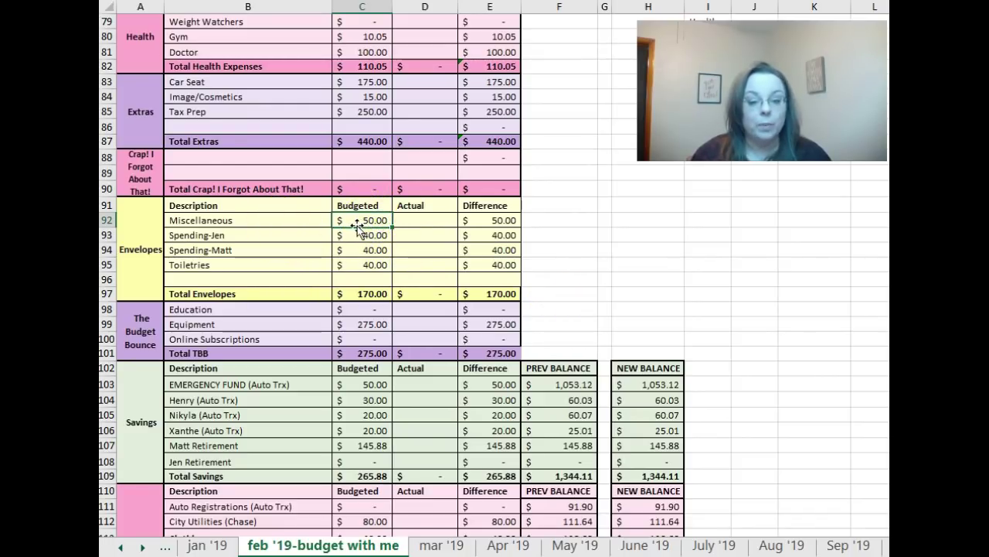
drag(357, 234, 362, 247)
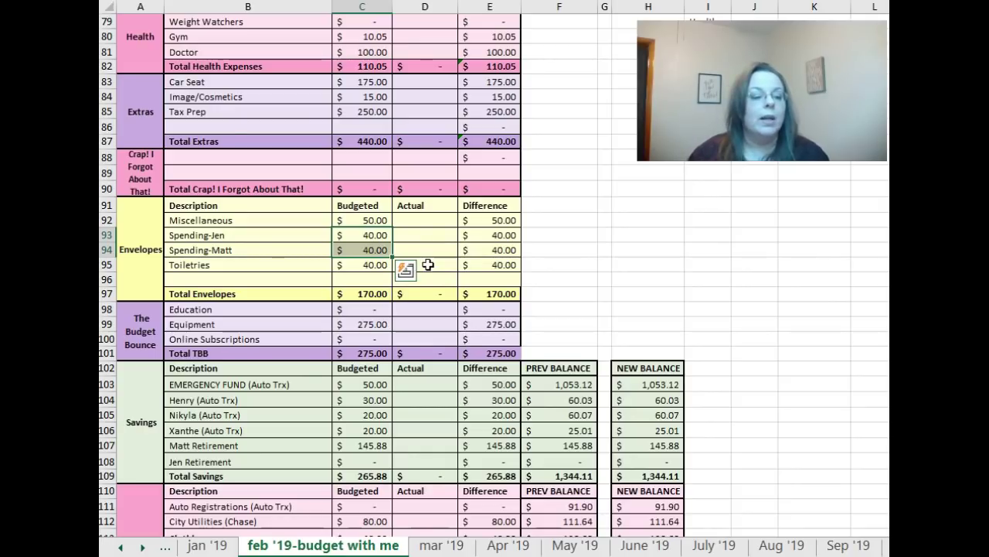
click(358, 265)
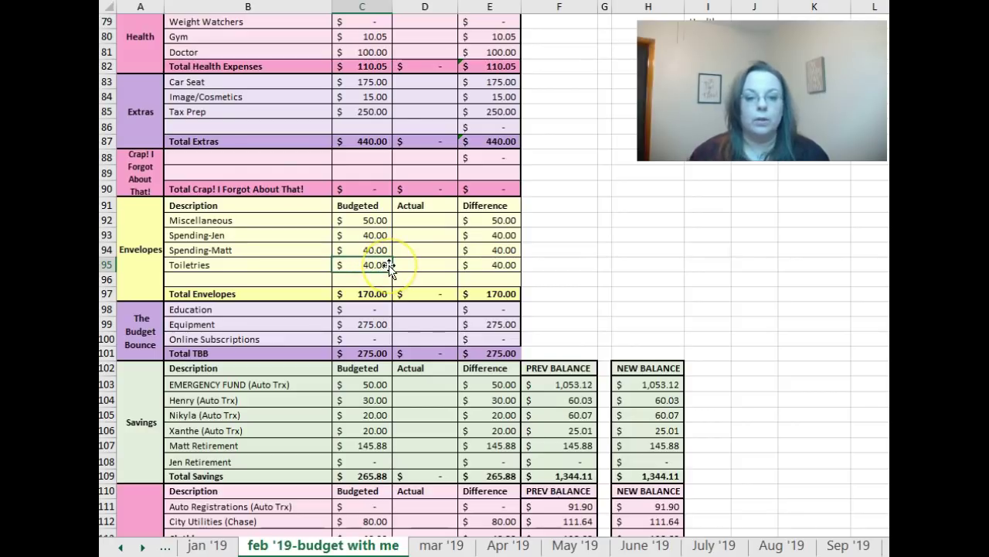
Step: Set the Equipment budget to 0 and Online Subscriptions to 9.99 in C99:C100
click(365, 309)
scroll(445, 311, down, 3)
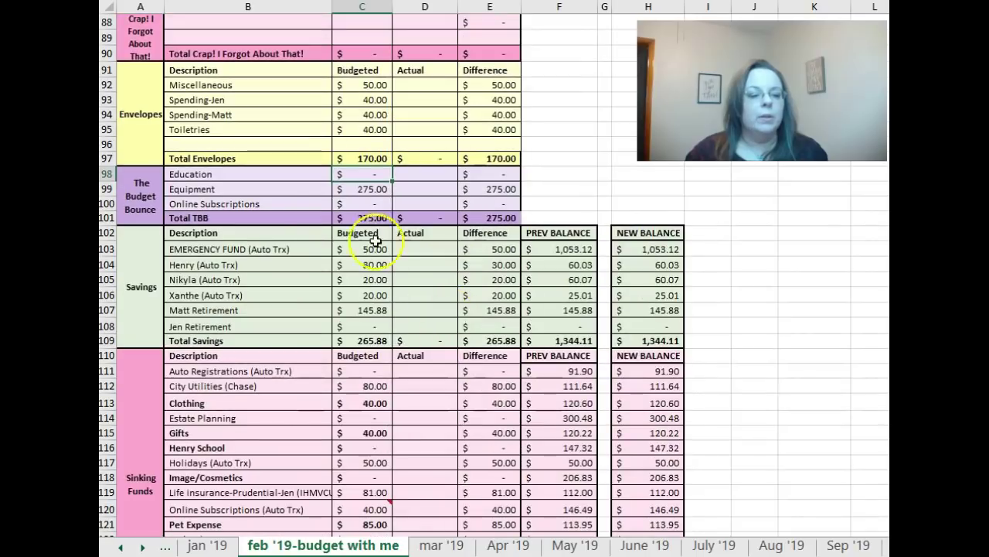
click(375, 177)
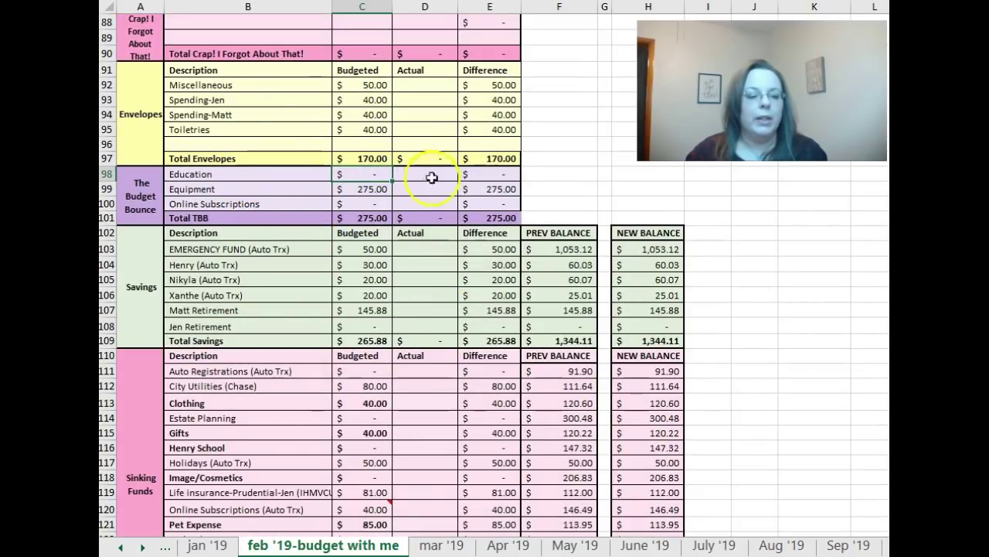
click(373, 189)
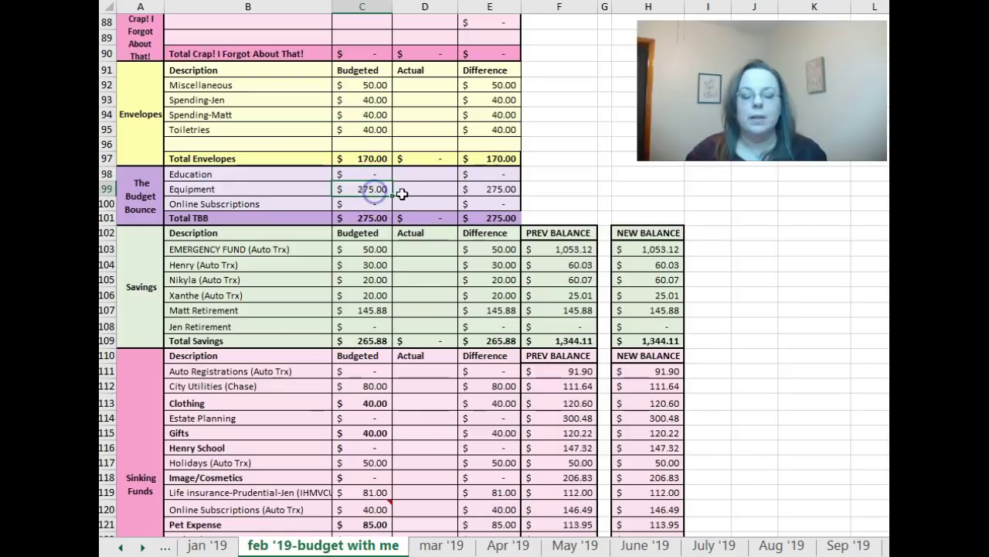
text(0)
key(Return)
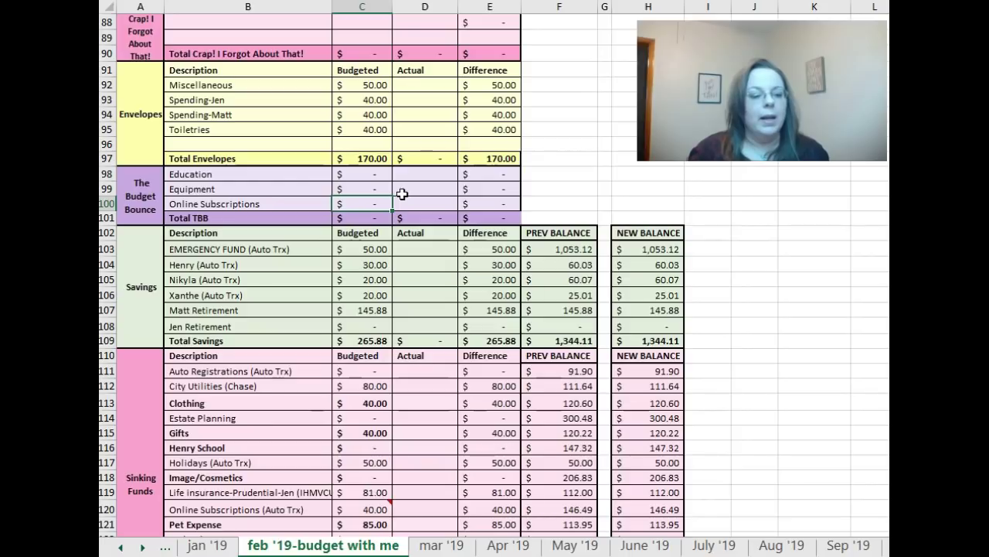
text(9.99)
key(Return)
click(374, 203)
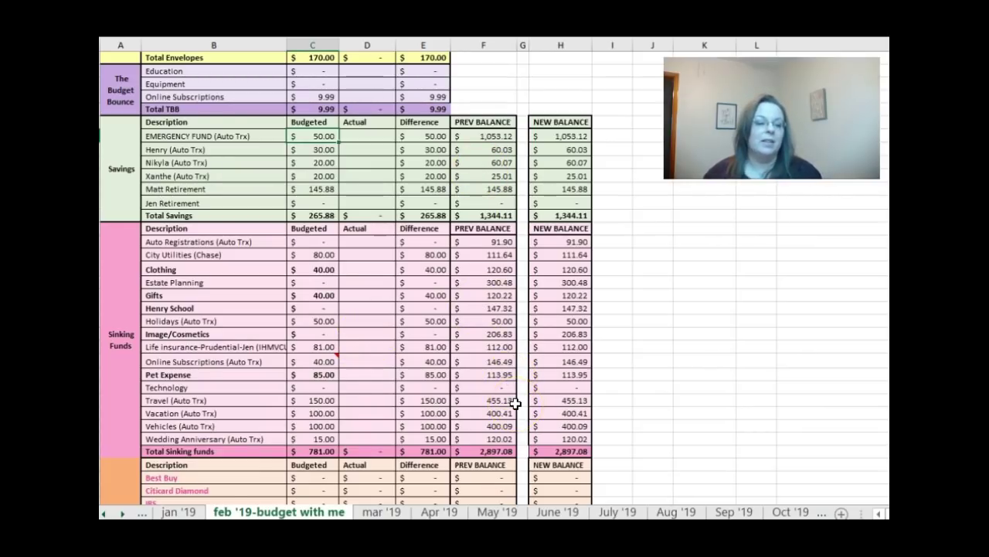
click(225, 137)
click(320, 132)
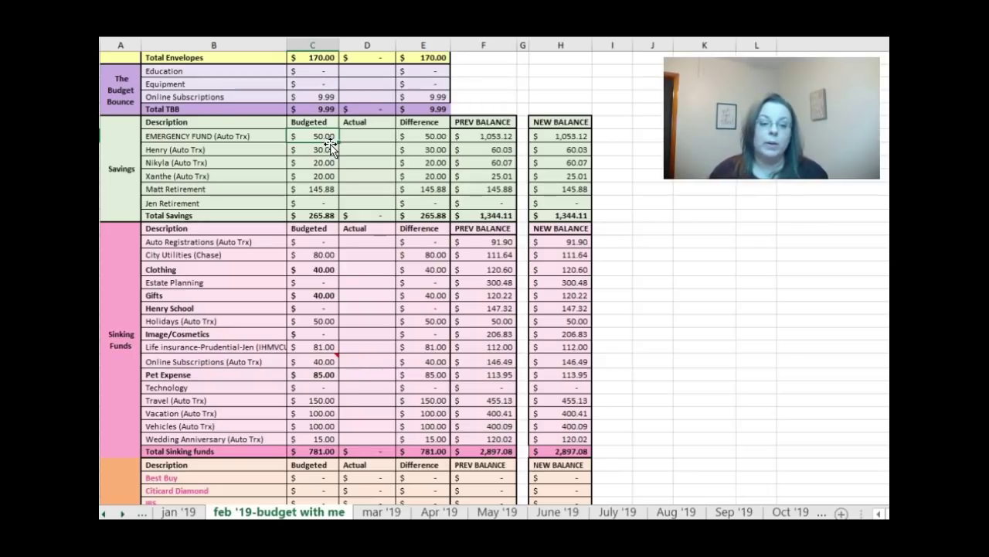
scroll(313, 143, down, 1)
click(308, 139)
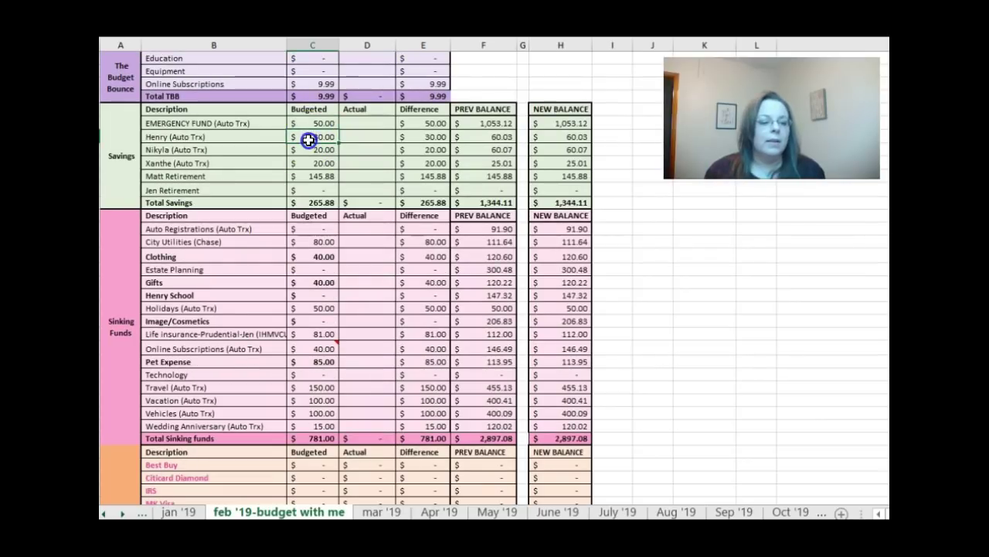
mouse_move(247, 150)
mouse_down()
mouse_move(247, 165)
mouse_move(242, 134)
mouse_move(242, 165)
mouse_up()
drag(481, 136, 493, 164)
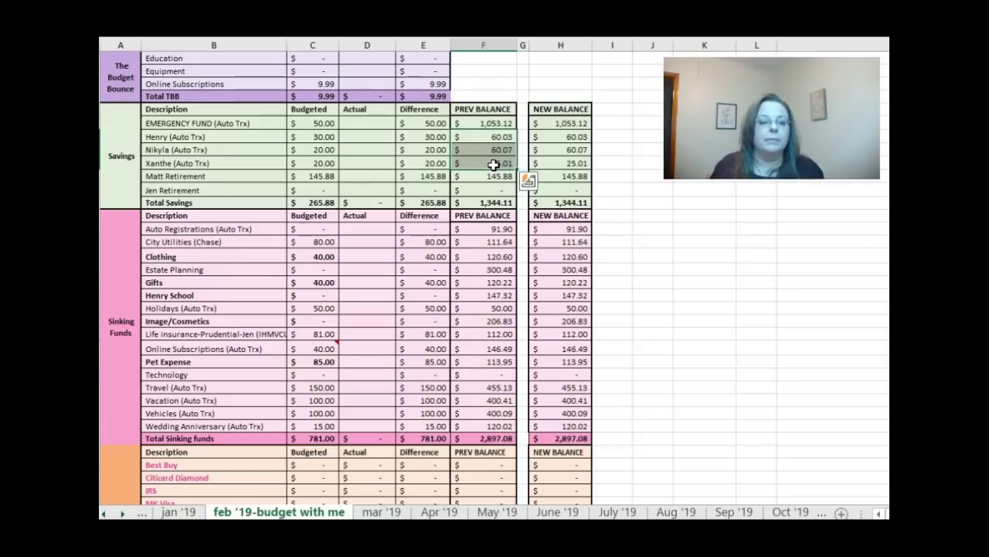
click(318, 176)
drag(221, 179, 309, 190)
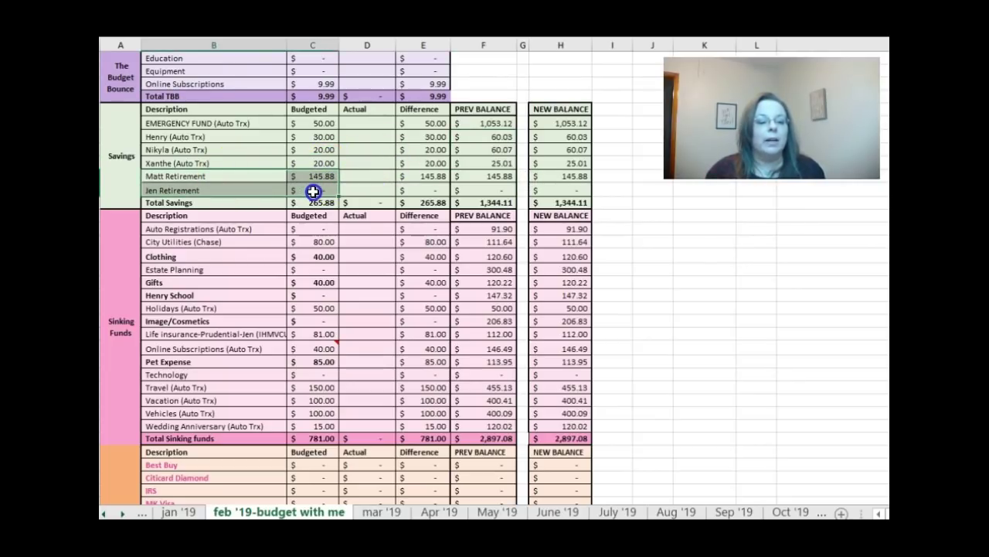
drag(270, 229, 268, 394)
click(313, 229)
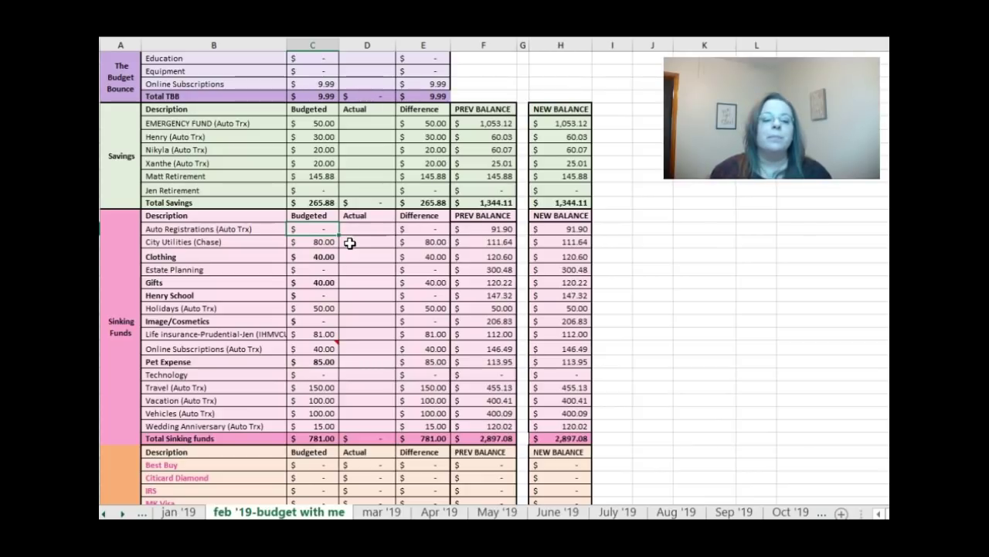
Step: Budget 18.00 for Auto Registrations, clearing the stray 18 entered in its actual column
text(8)
key(Tab)
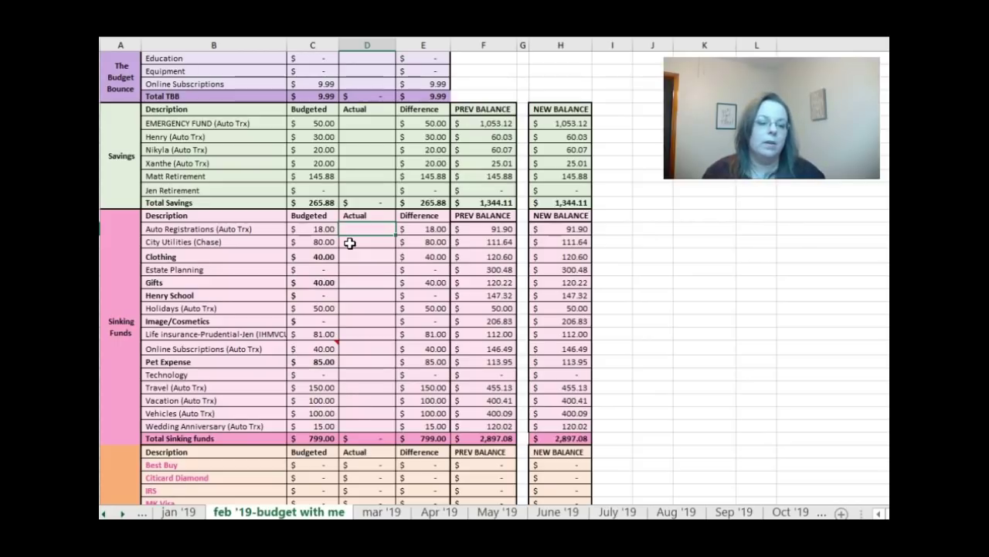
key(Tab)
key(Tab)
key(Tab)
key(Tab)
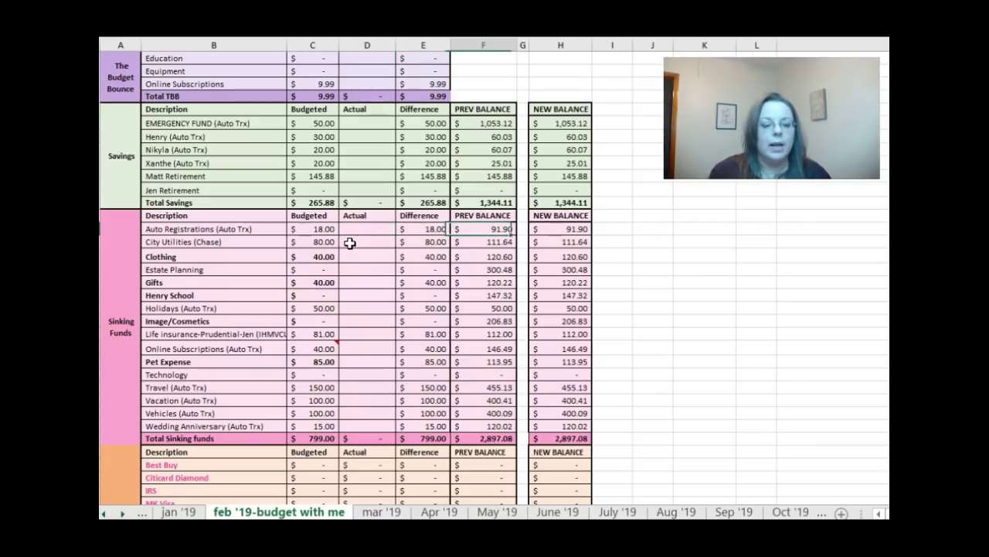
key(Left)
key(Left)
key(Left)
key(Left)
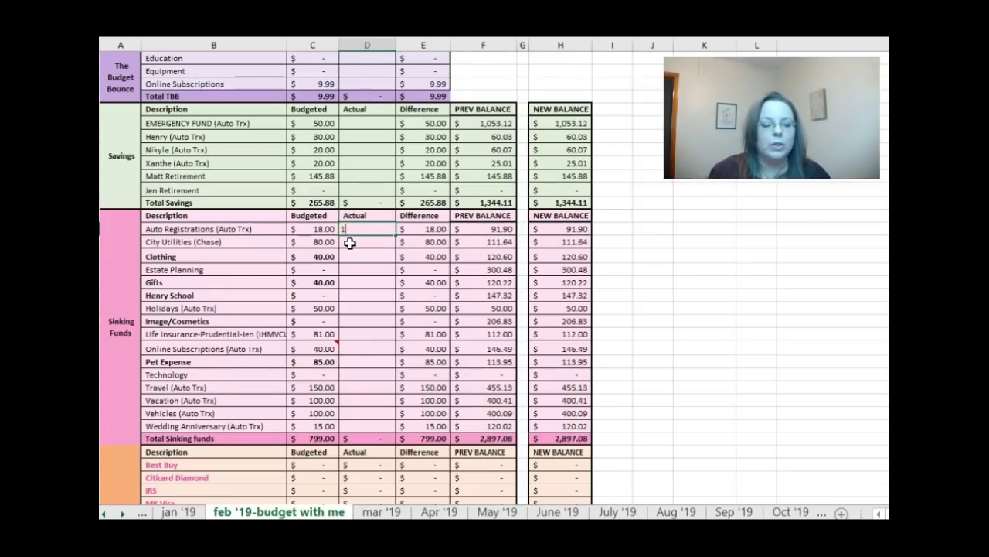
key(Tab)
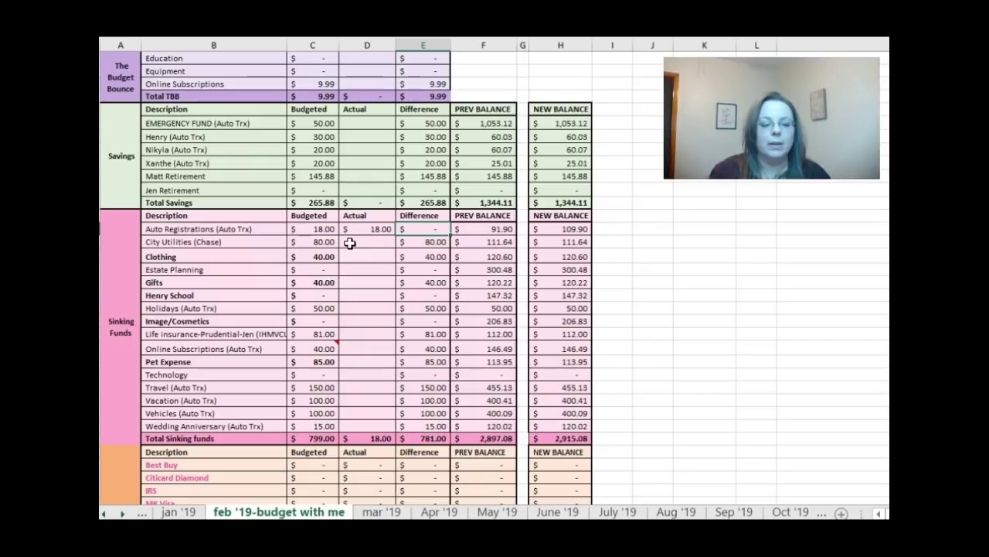
key(Left)
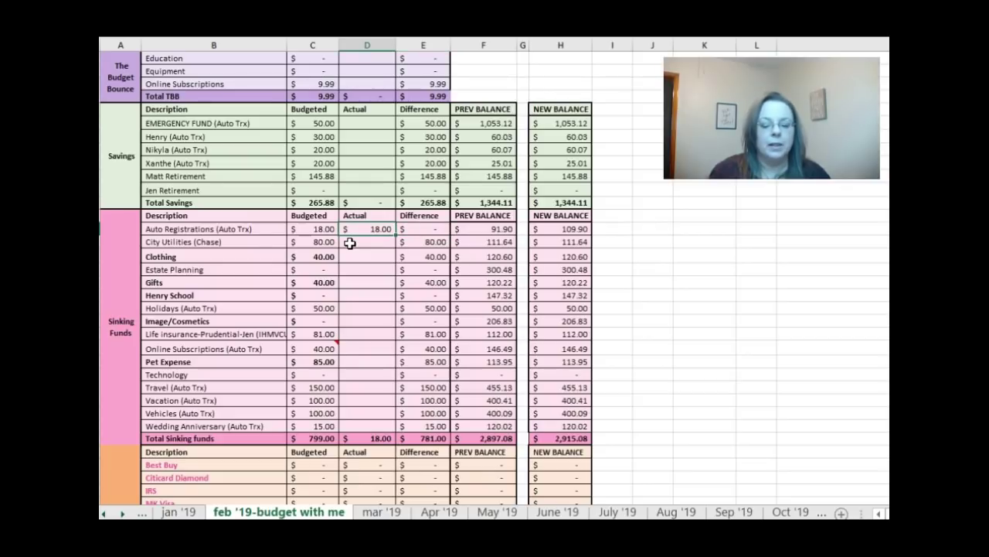
key(Delete)
key(Left)
key(shift+Down)
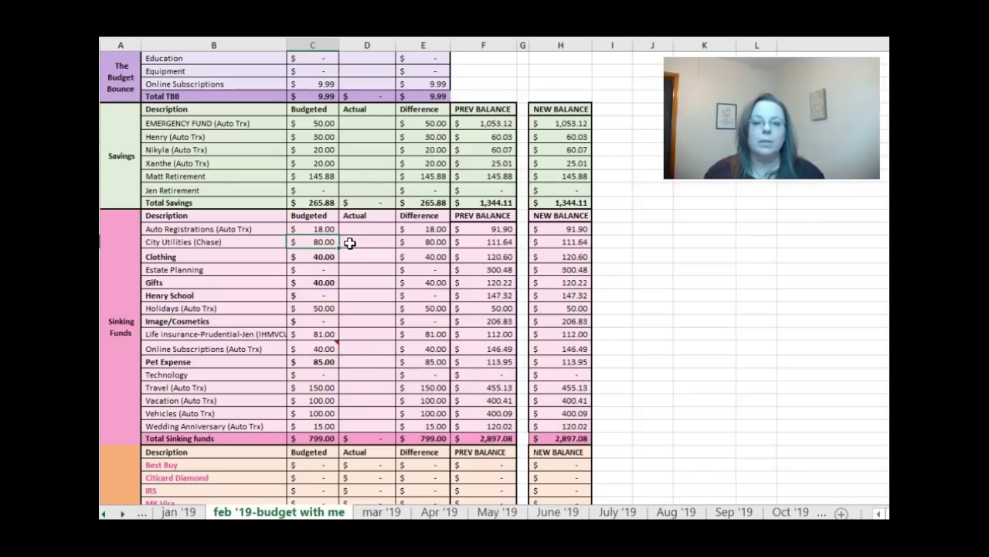
Step: Move past Clothing, Estate Planning and Gifts and budget 250.00 for the school fund
key(Down)
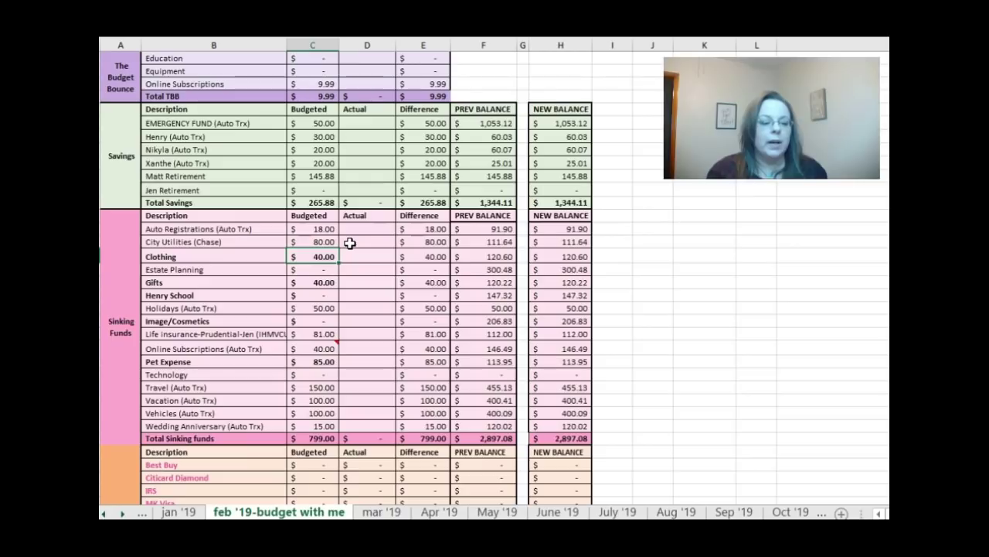
key(Down)
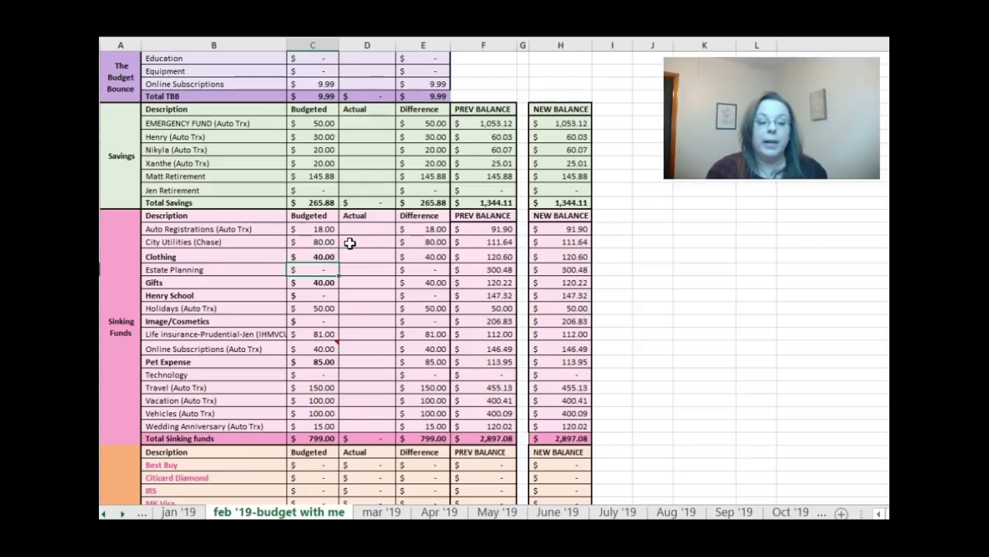
key(Right)
key(Right)
key(Right)
key(Right)
key(Left)
key(Left)
key(Left)
key(Left)
key(Down)
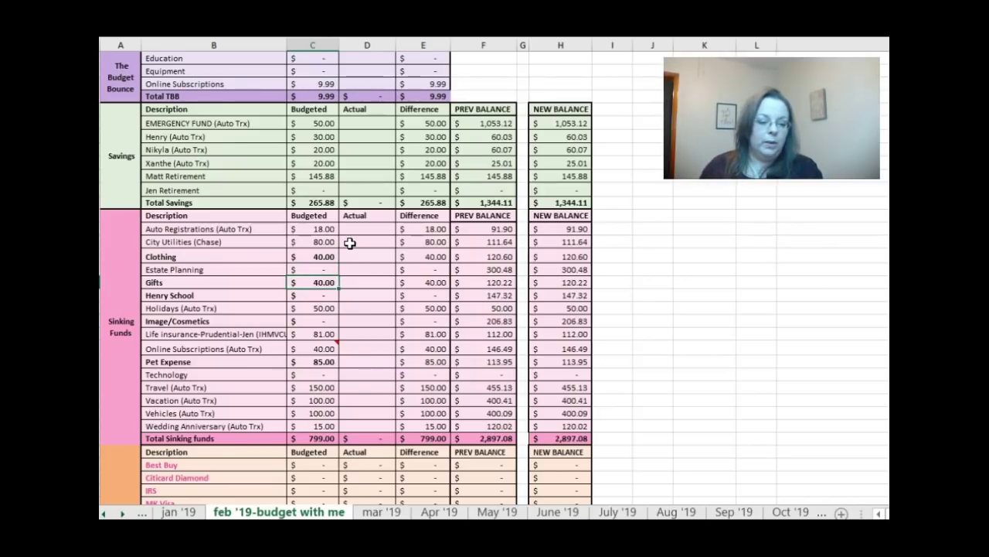
key(Down)
text(250)
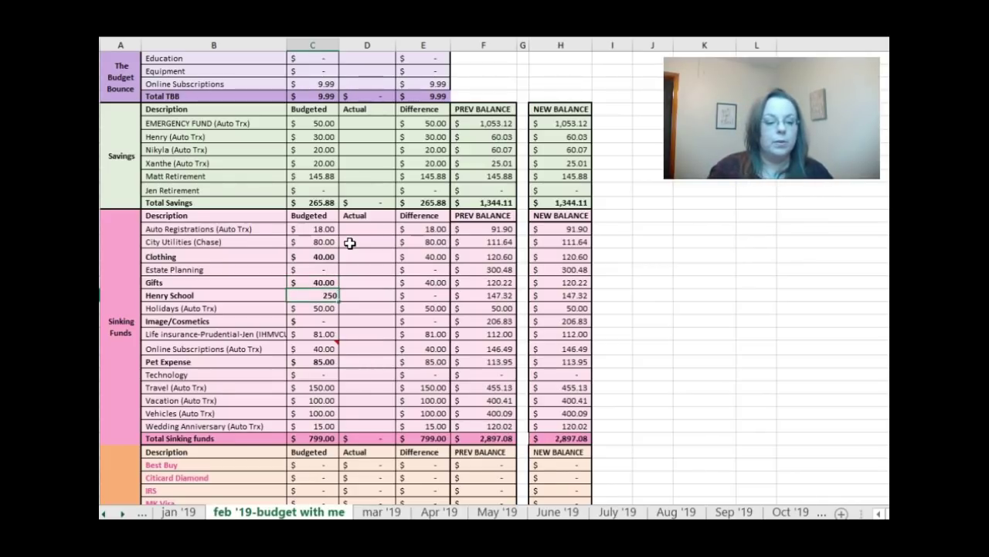
key(Return)
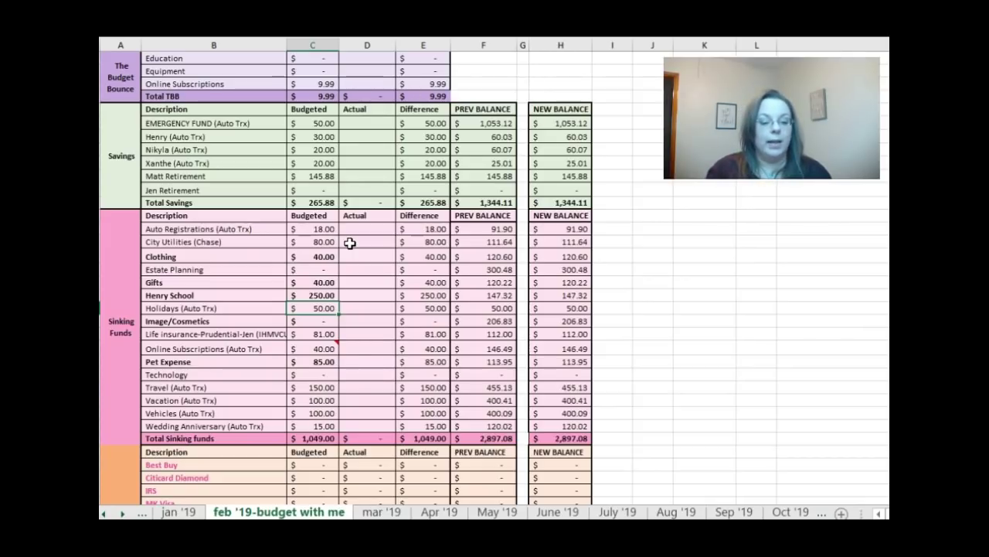
Step: Budget 50.00 for Image/Cosmetics in the sinking funds
key(Up)
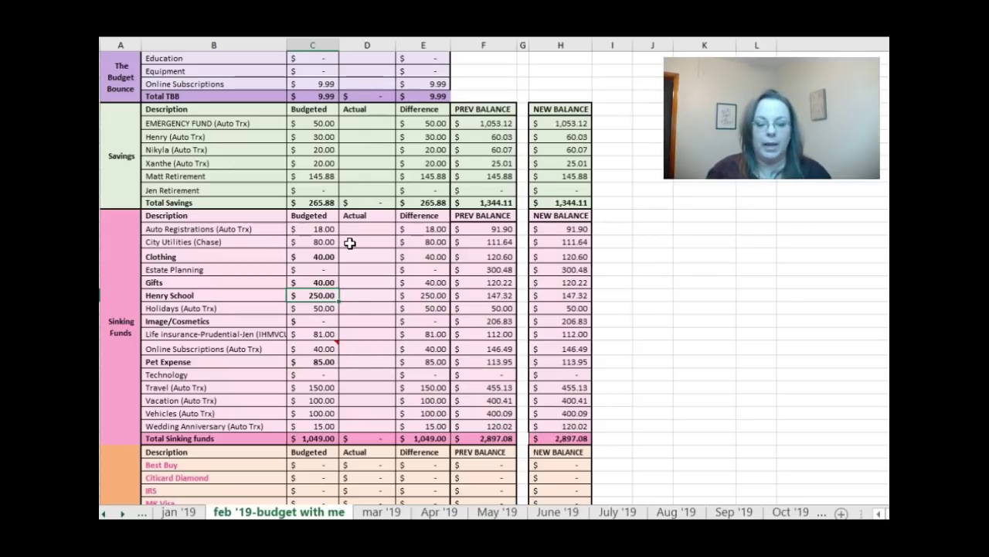
key(Down)
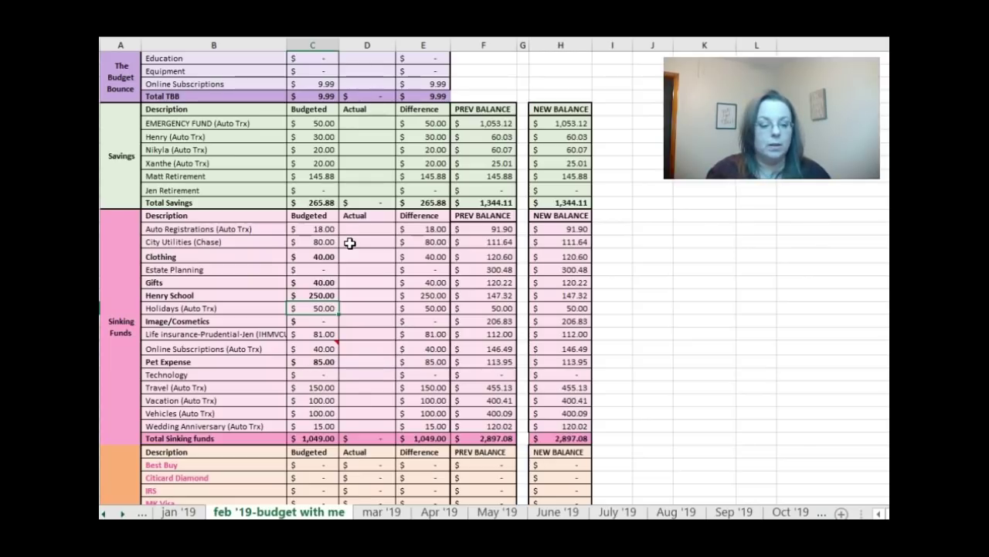
key(Down)
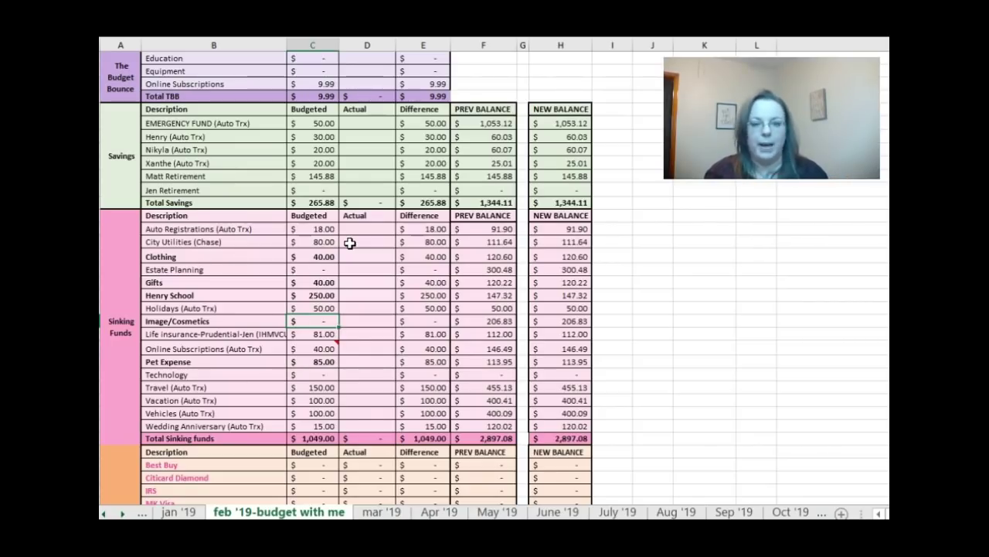
text(50)
key(Return)
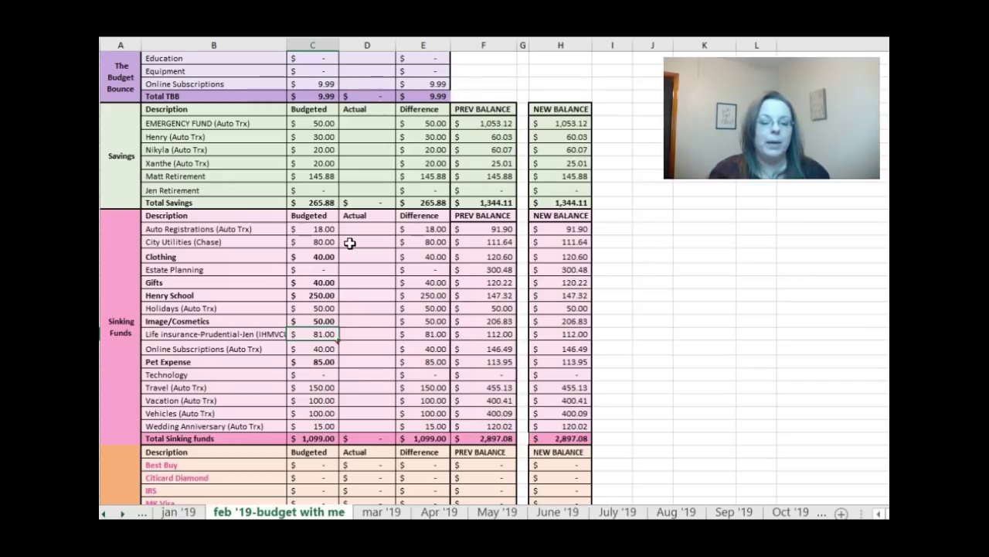
key(Down)
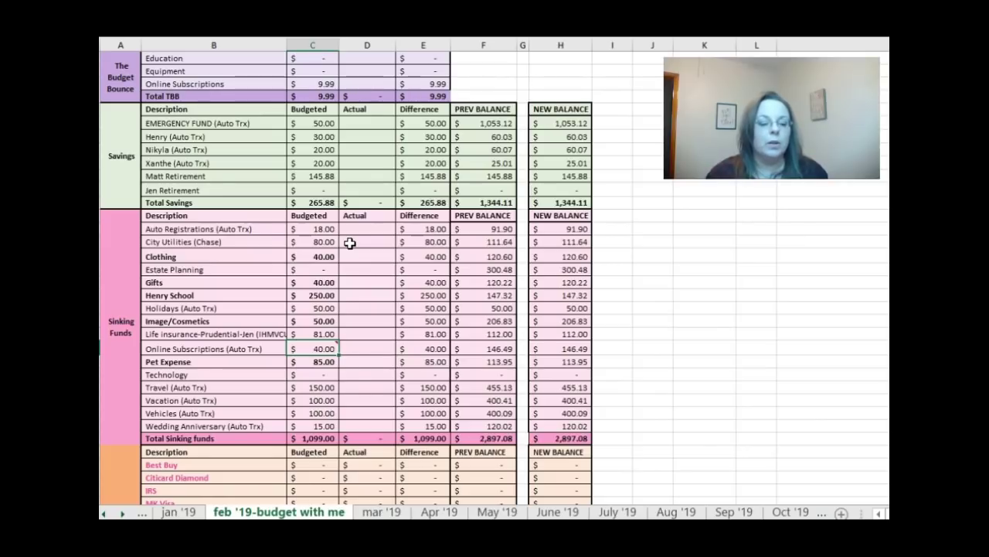
click(310, 359)
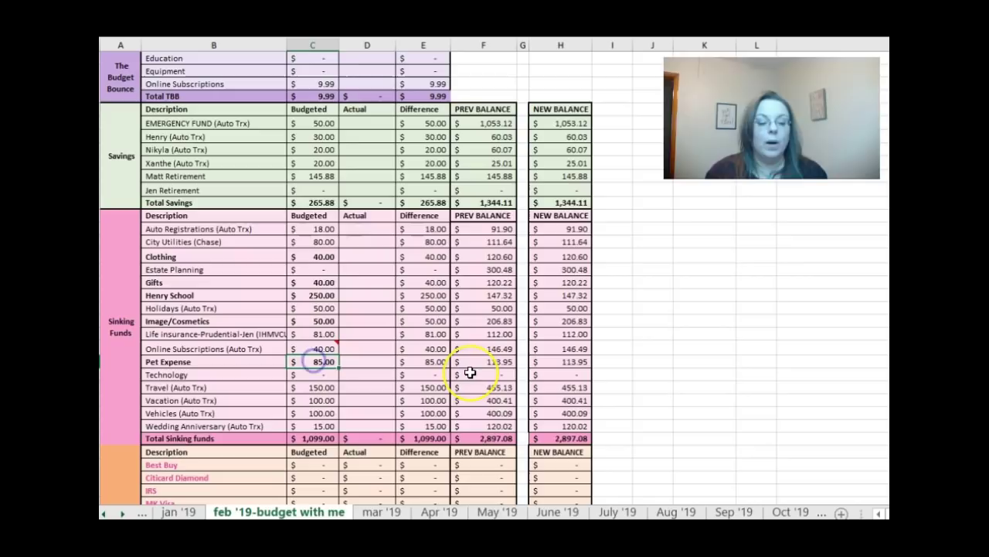
Step: Cut the Pet Expense budget to 45.00 and raise Travel (Auto Trx) to 250.00
text(45)
key(Return)
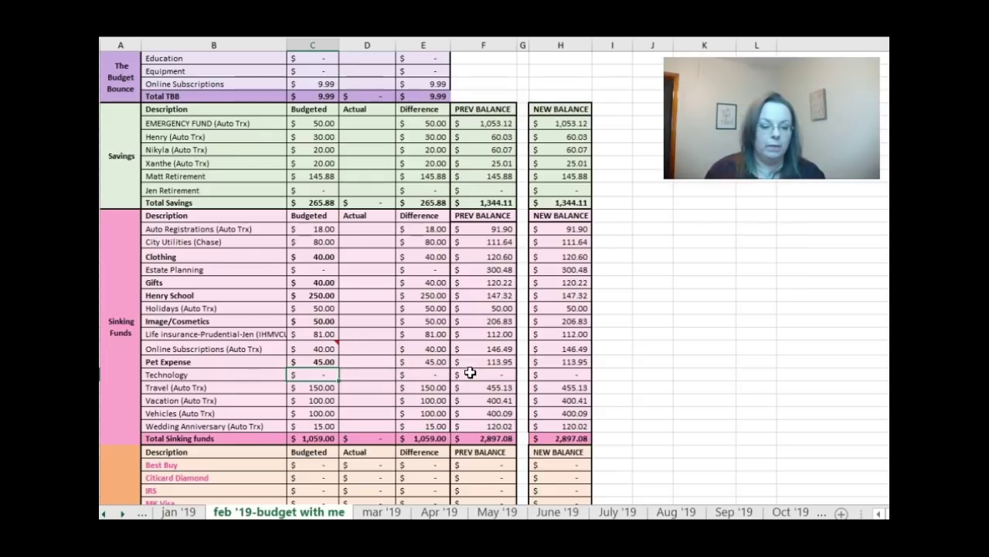
click(324, 361)
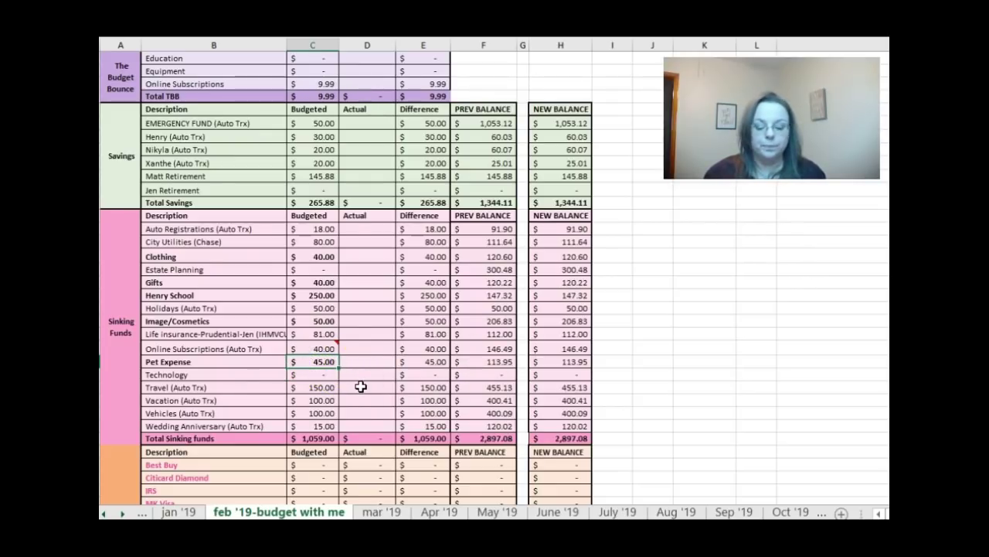
key(Down)
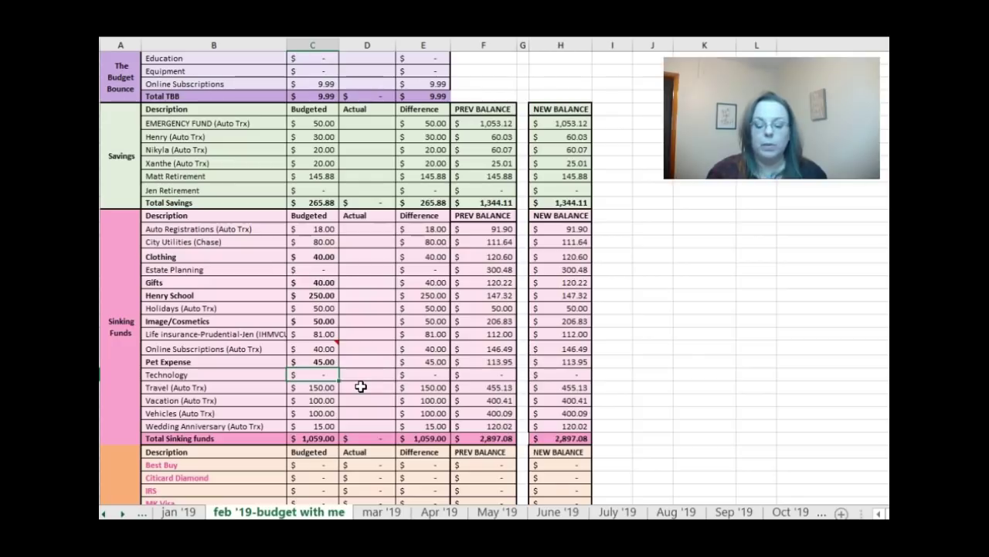
key(Down)
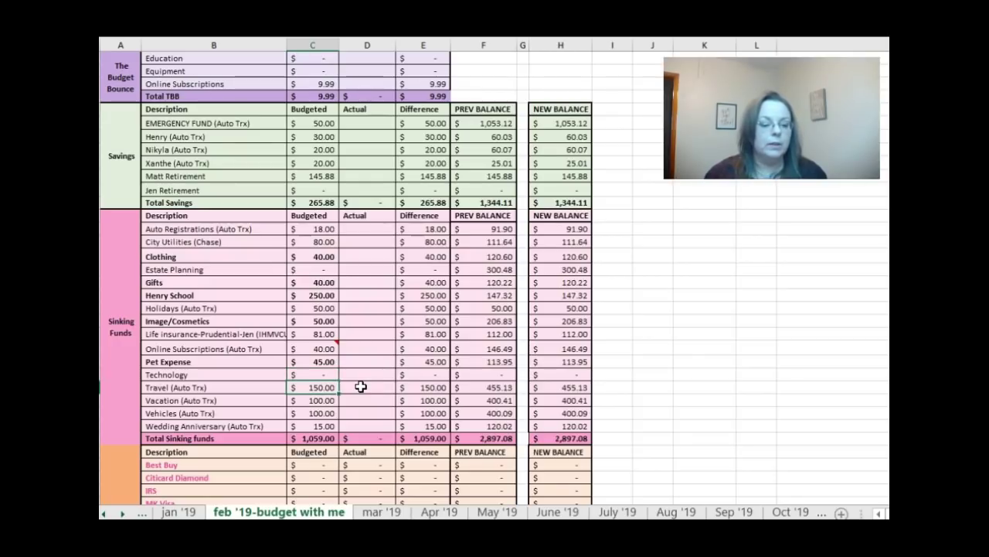
text(250)
key(Return)
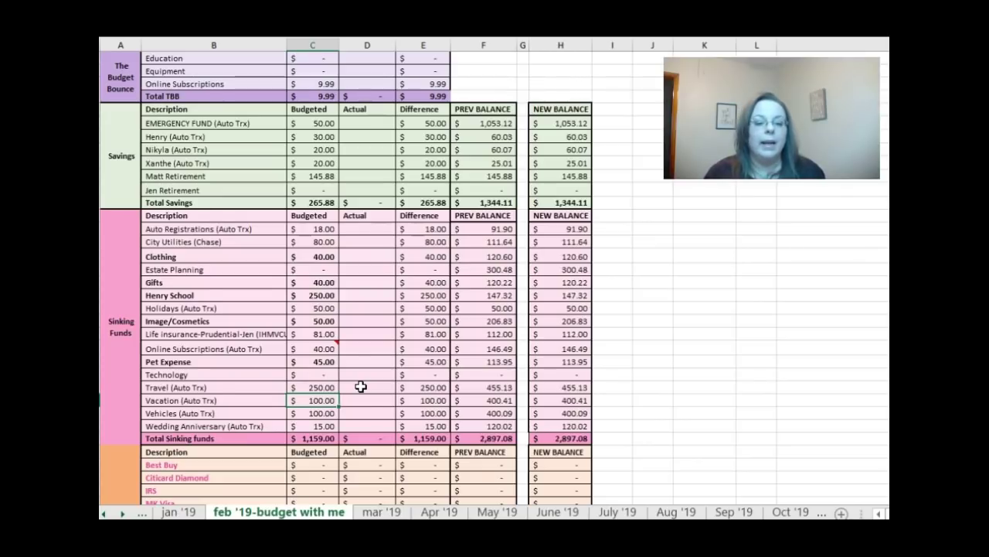
Step: Review the Vehicles and Wedding Anniversary rows and check Total Sinking funds reads 1,159.00
key(Down)
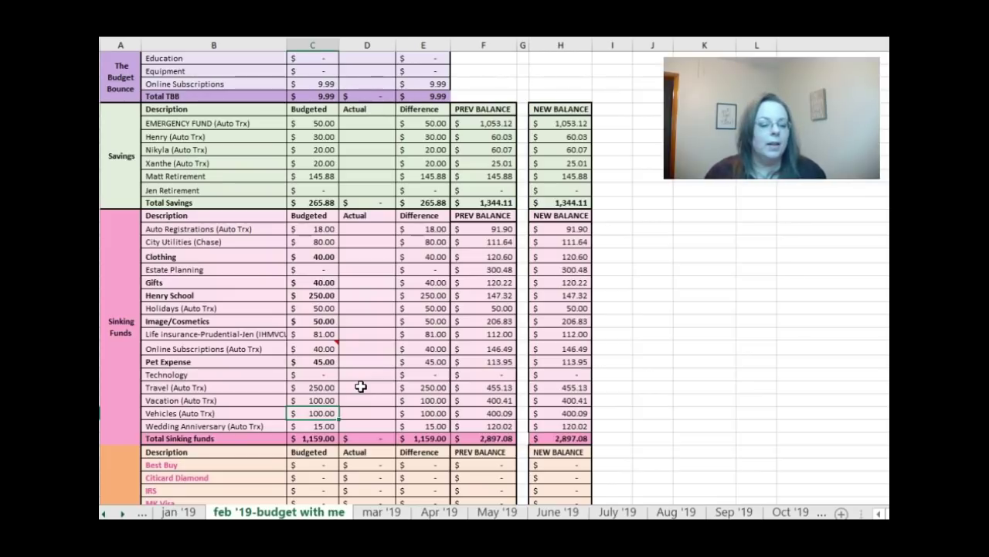
key(Down)
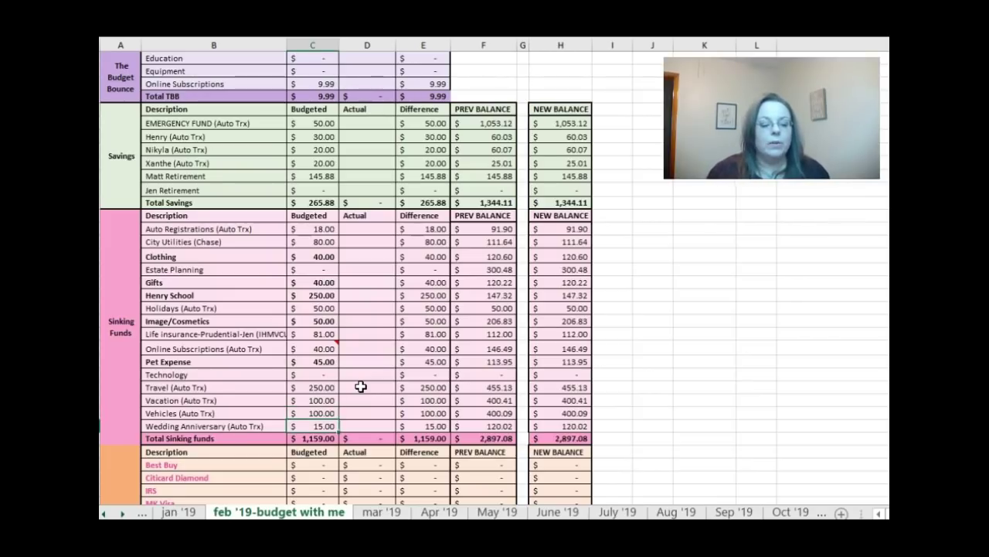
key(Right)
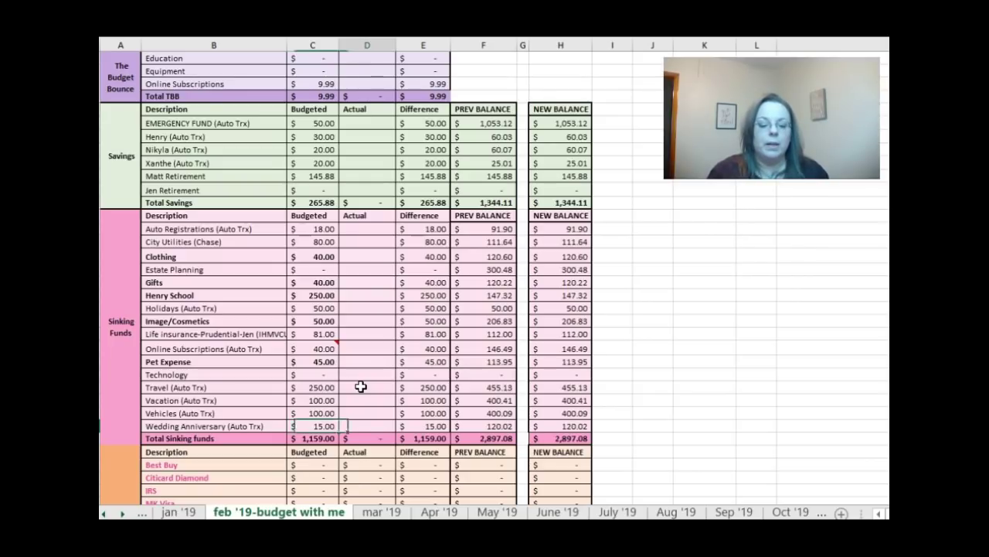
key(Right)
key(Left)
key(Left)
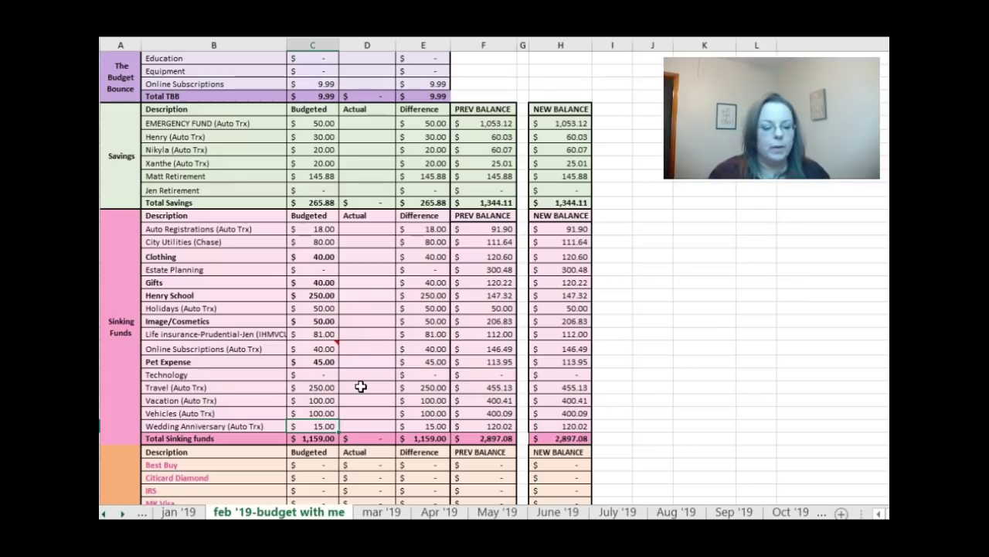
click(324, 437)
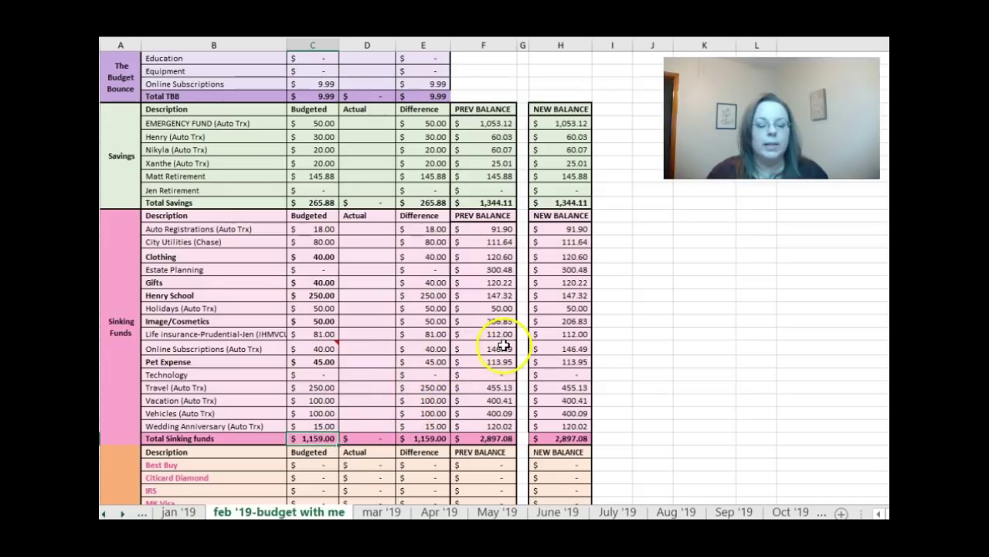
scroll(503, 343, down, 4)
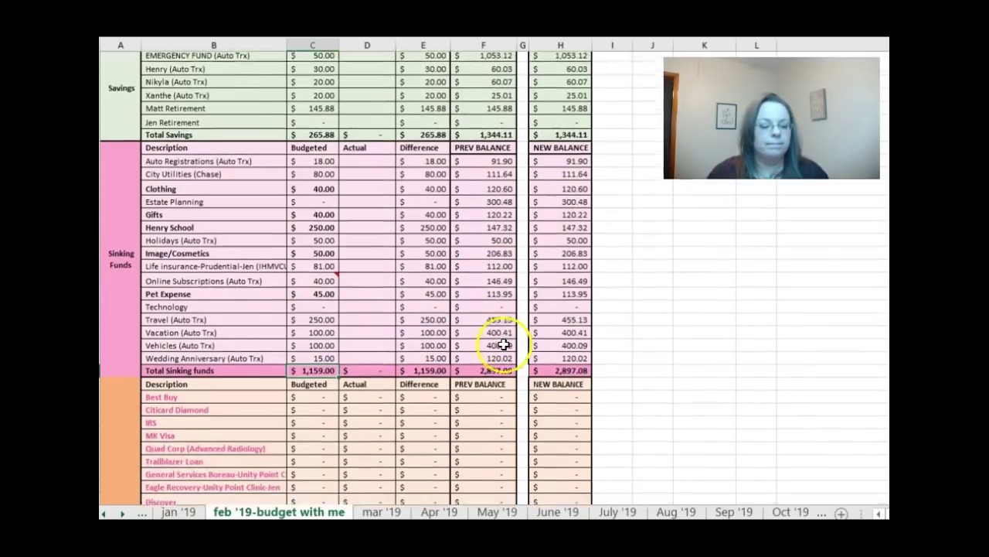
drag(311, 307, 314, 463)
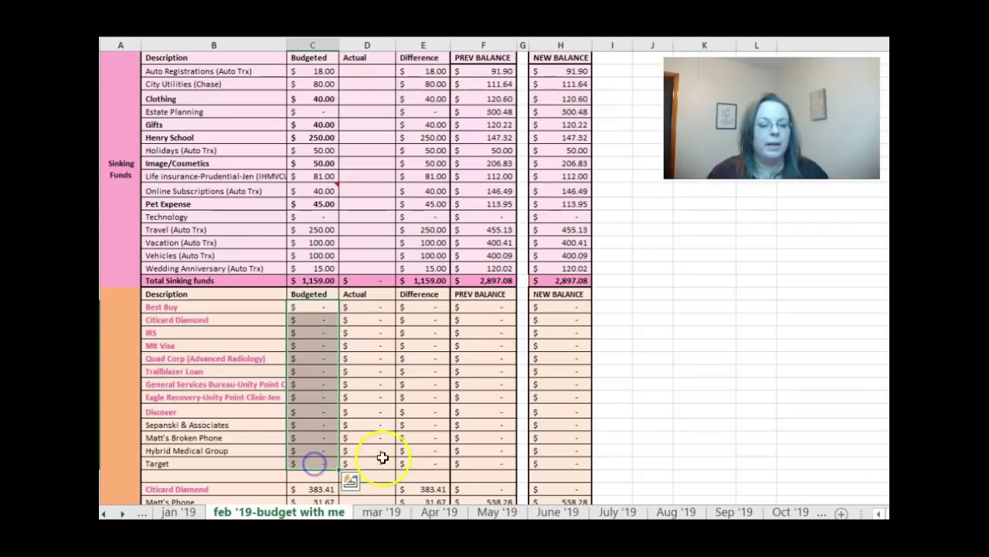
click(314, 489)
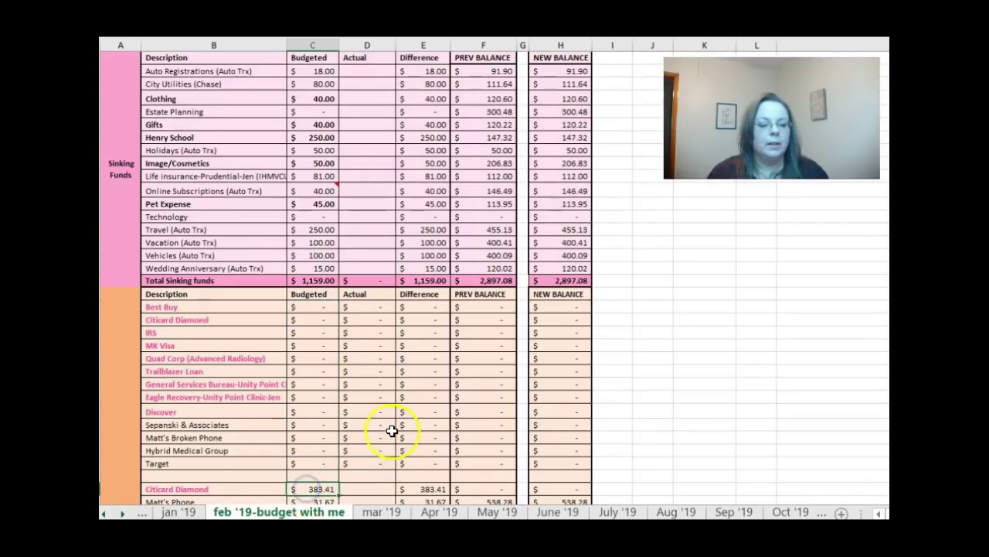
scroll(405, 417, down, 7)
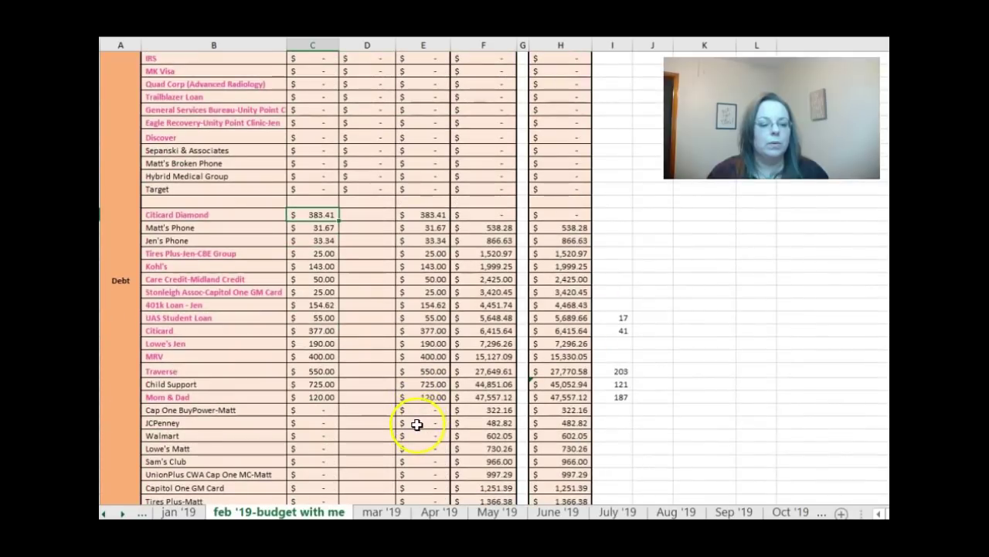
scroll(417, 422, down, 2)
scroll(381, 318, up, 1)
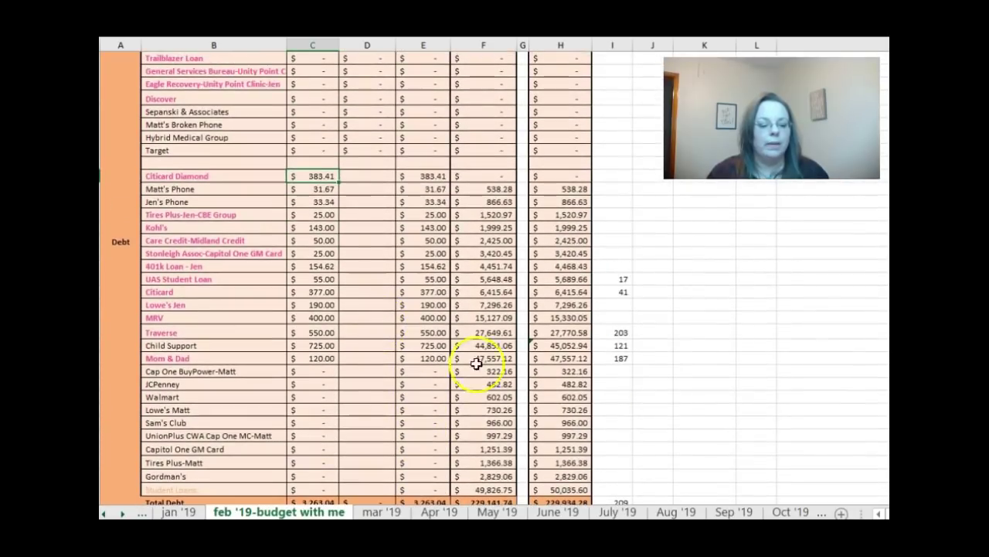
scroll(494, 340, down, 1)
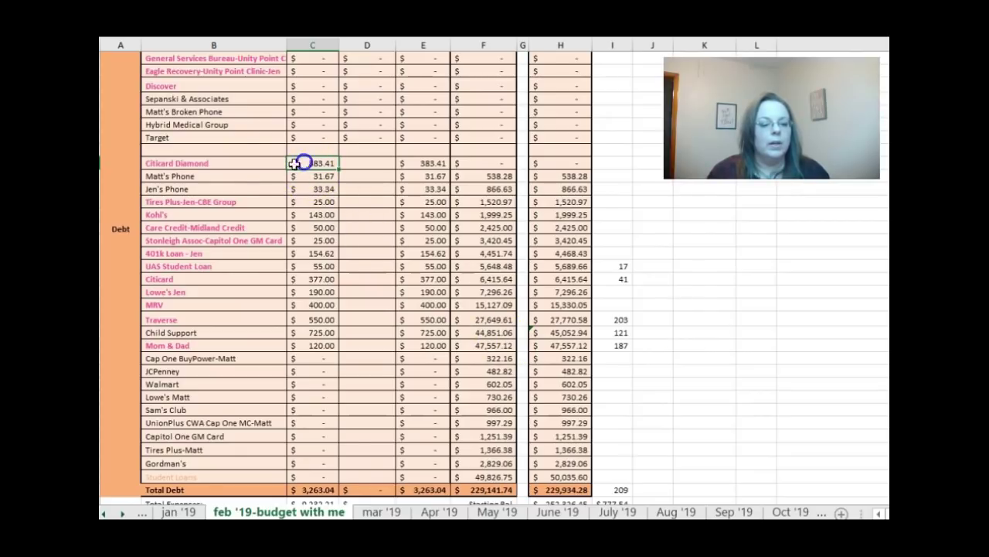
click(177, 164)
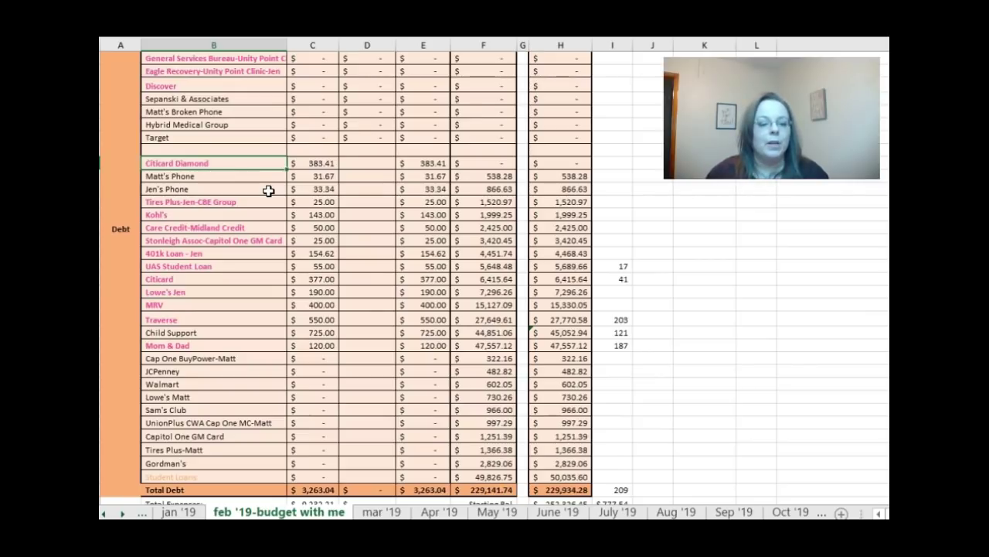
Step: Cut the Citicard Diamond row (B:H) and insert it into the empty row above, under Target
click(486, 165)
drag(485, 165, 595, 161)
right_click(600, 162)
click(627, 149)
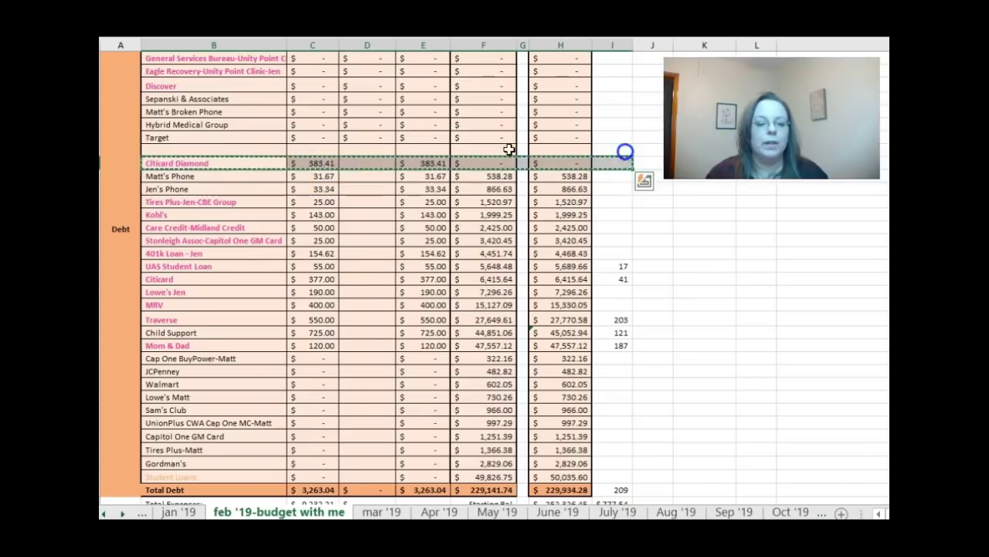
click(214, 147)
right_click(234, 150)
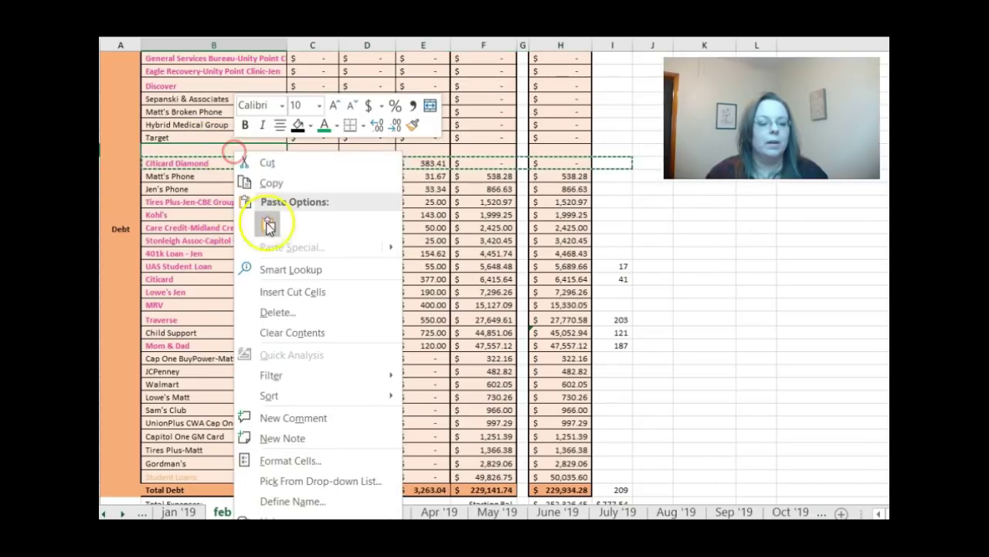
click(276, 291)
click(256, 109)
scroll(229, 196, up, 1)
drag(224, 201, 569, 204)
Step: Clear Citicard Diamond's 383.41 budget and enter 0 as its actual amount
click(313, 189)
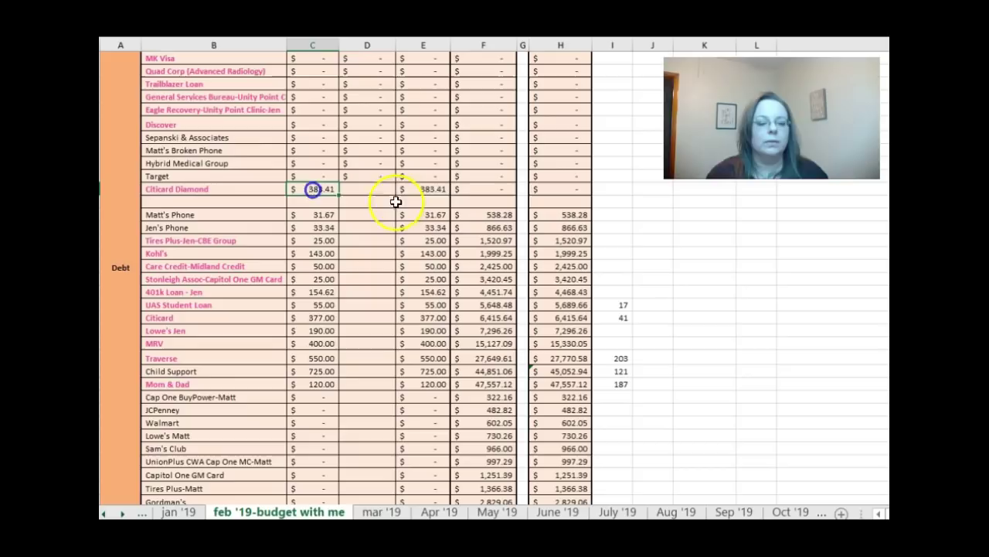
key(Delete)
click(442, 189)
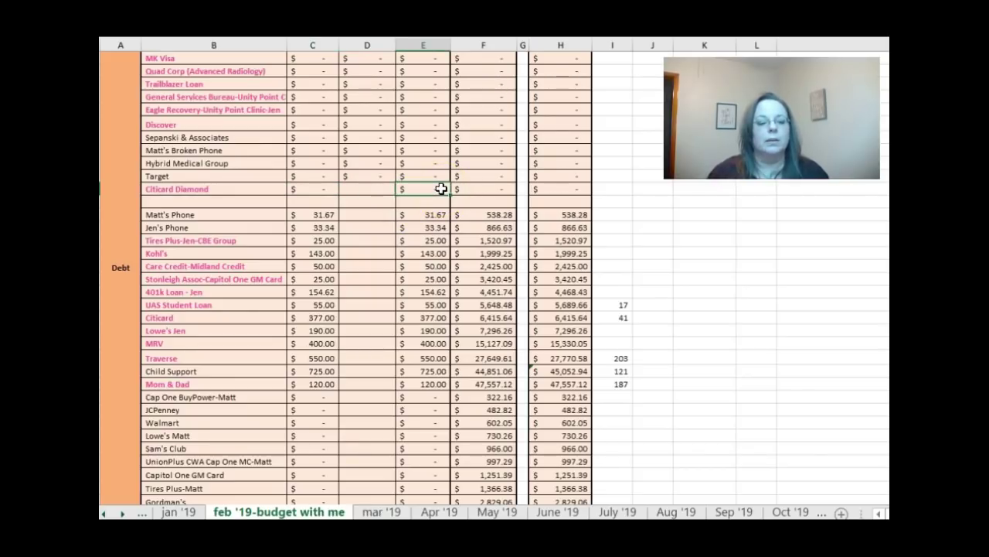
click(384, 187)
text(0)
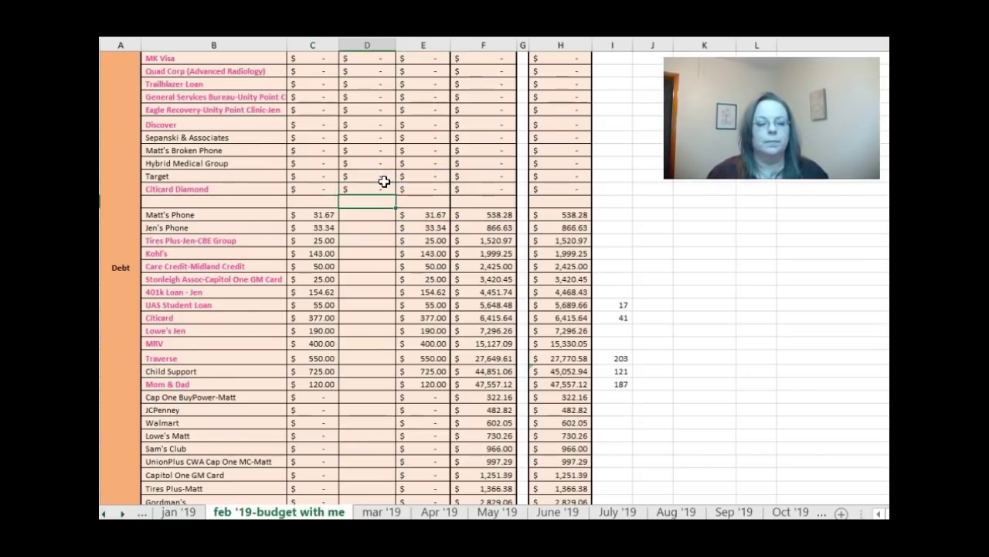
click(313, 227)
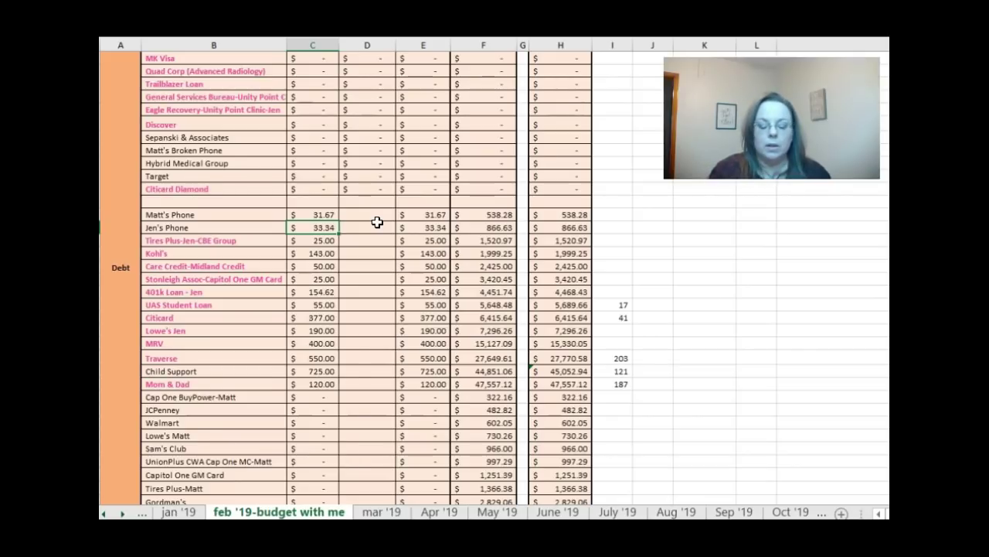
Step: Go through each debt budget amount, from the phone bills through Traverse to Child Support
key(Up)
key(Down)
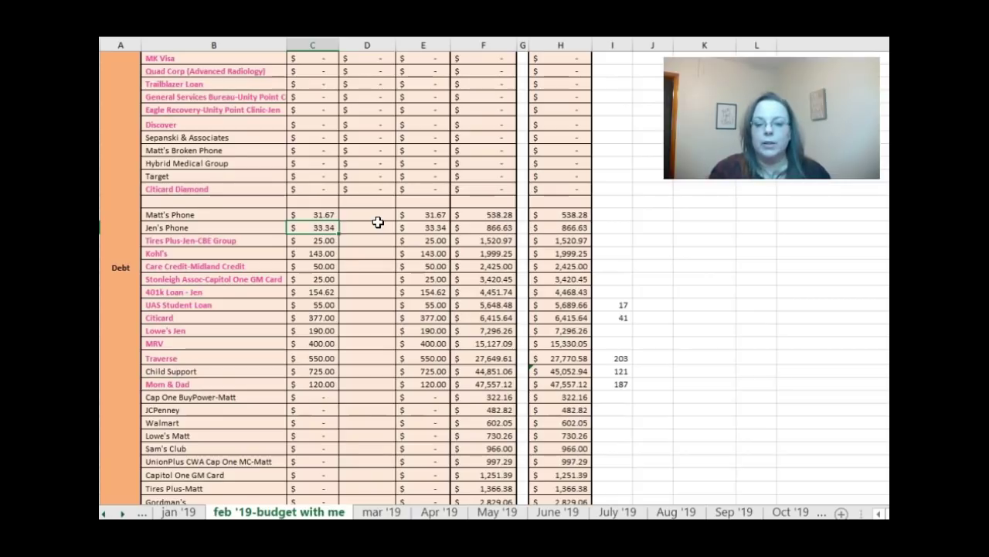
key(Down)
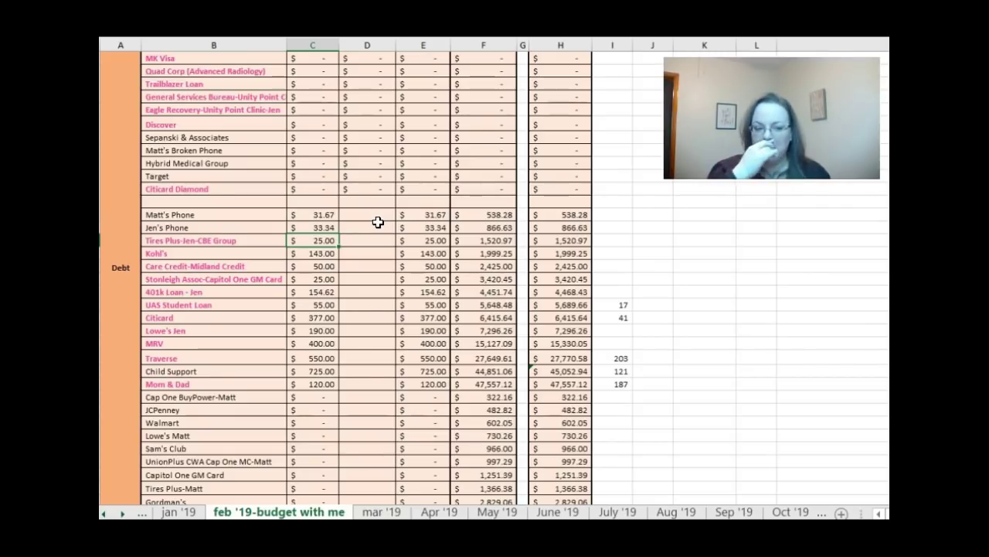
key(Down)
key(Down)
key(Down)
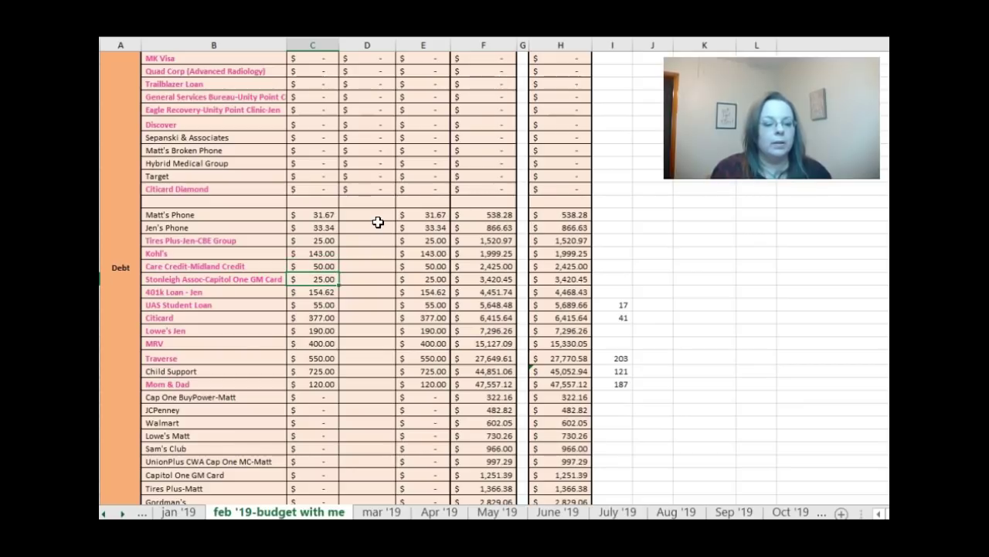
key(Down)
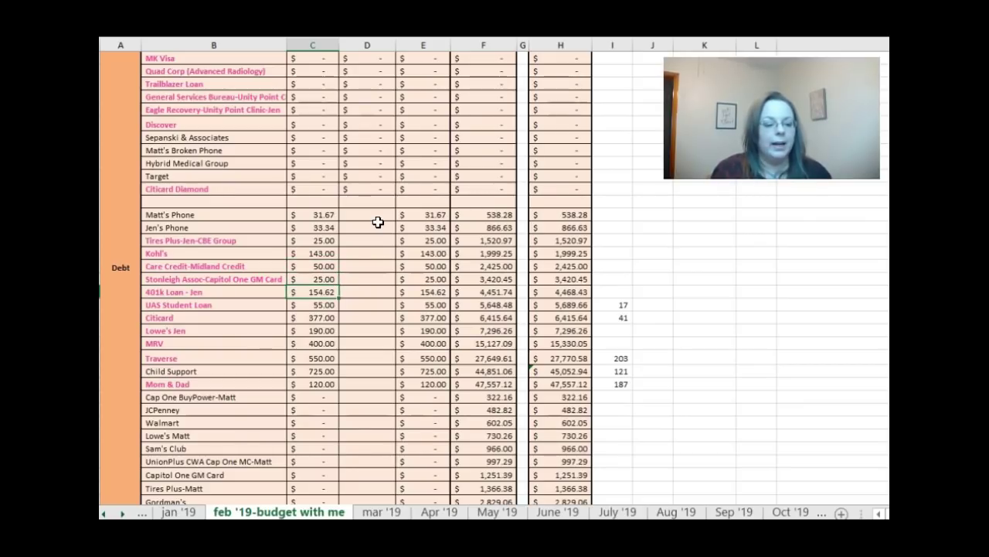
key(Down)
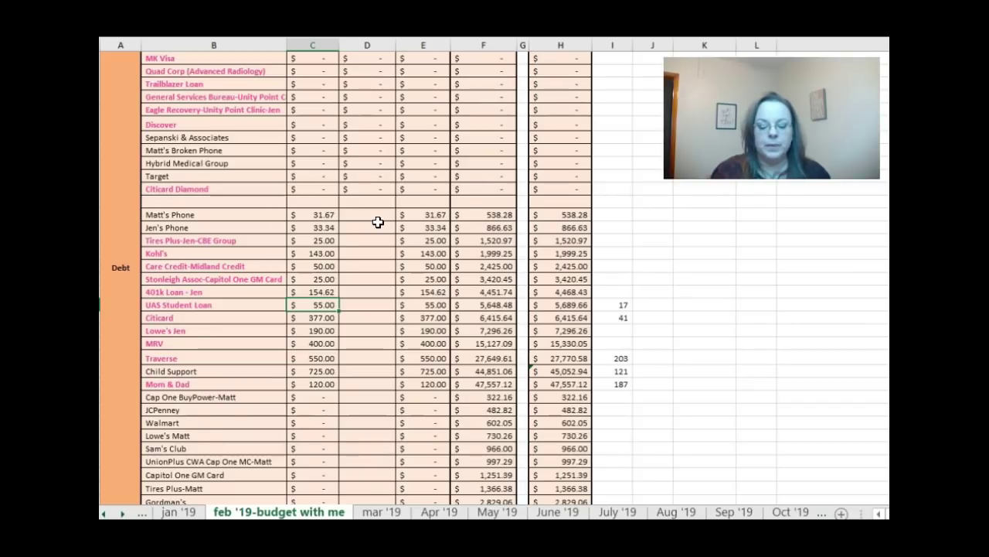
key(Down)
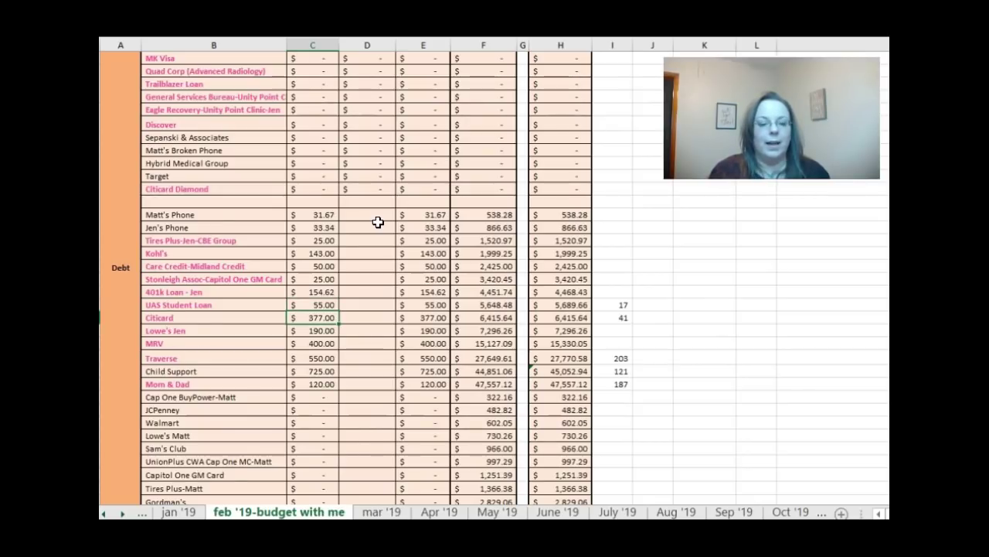
key(Down)
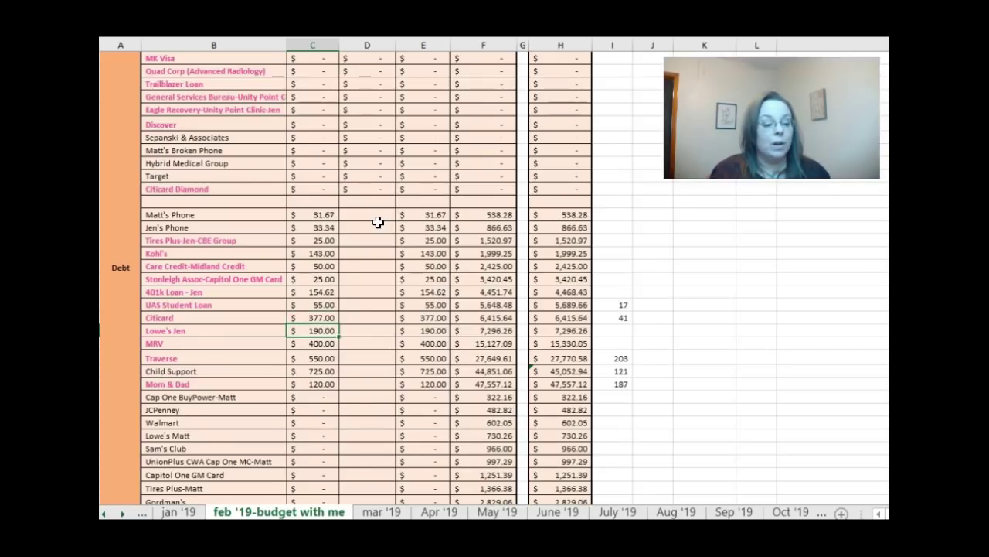
key(Down)
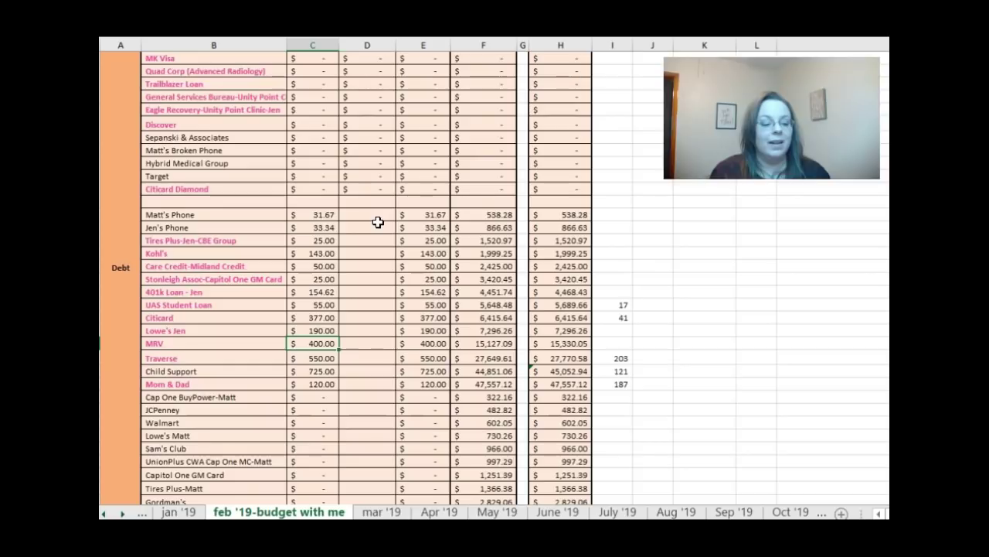
key(Down)
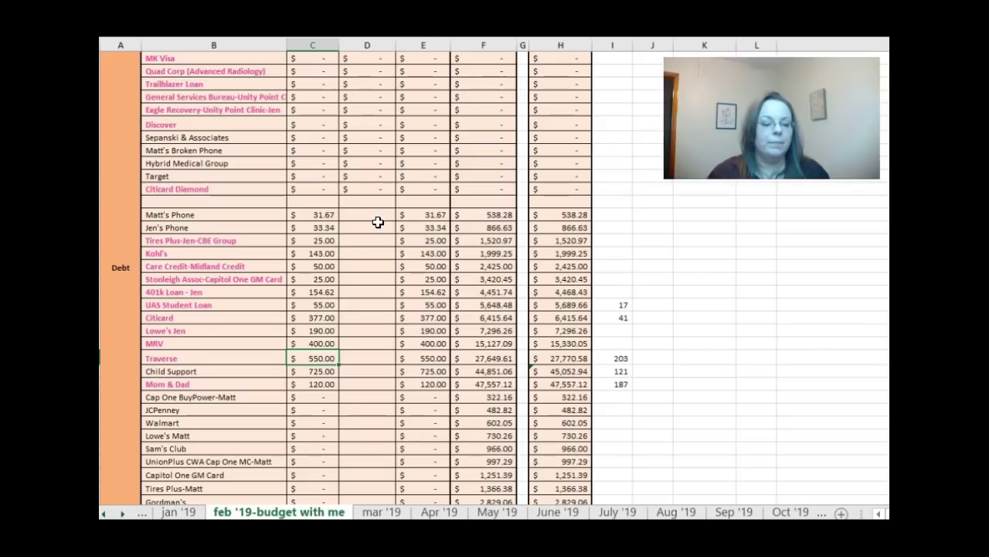
key(Down)
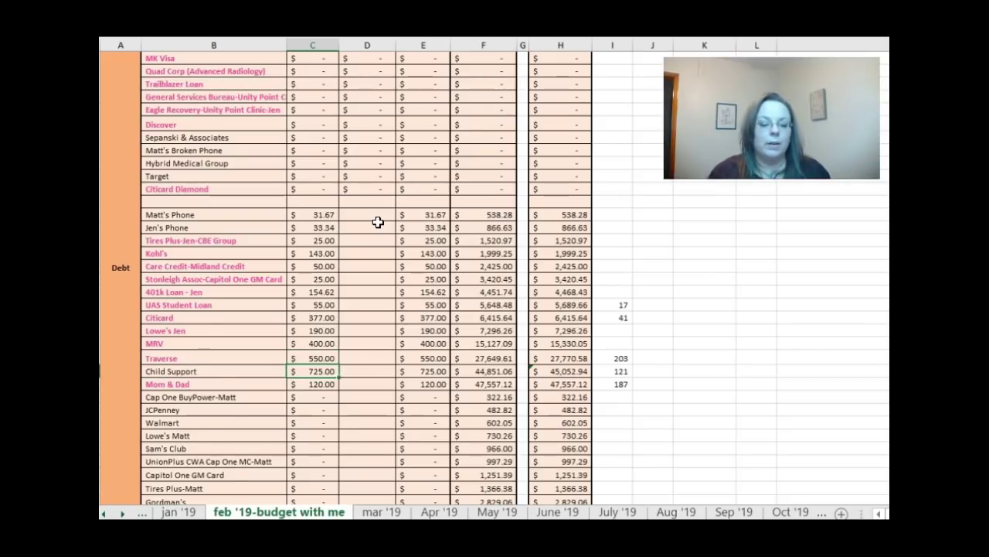
key(Down)
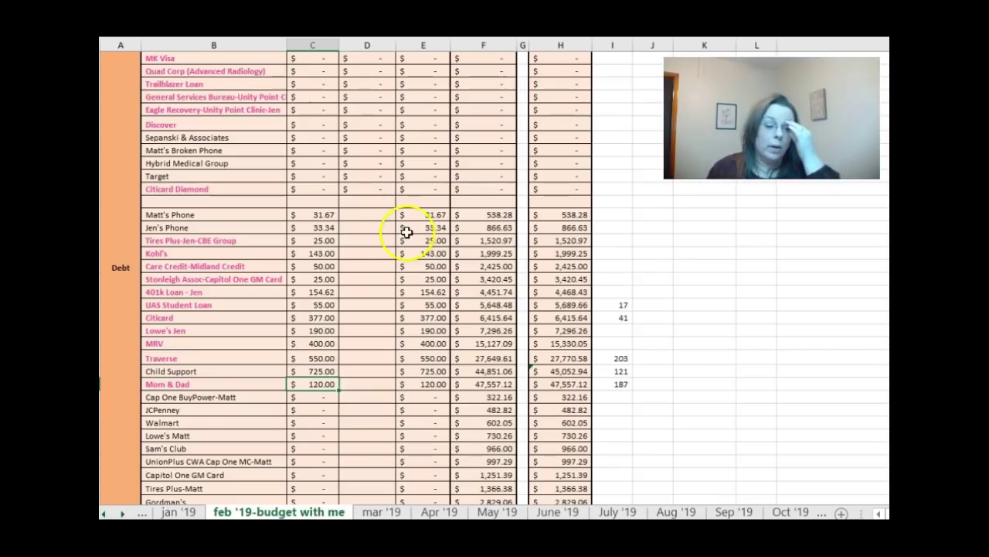
drag(313, 214, 324, 380)
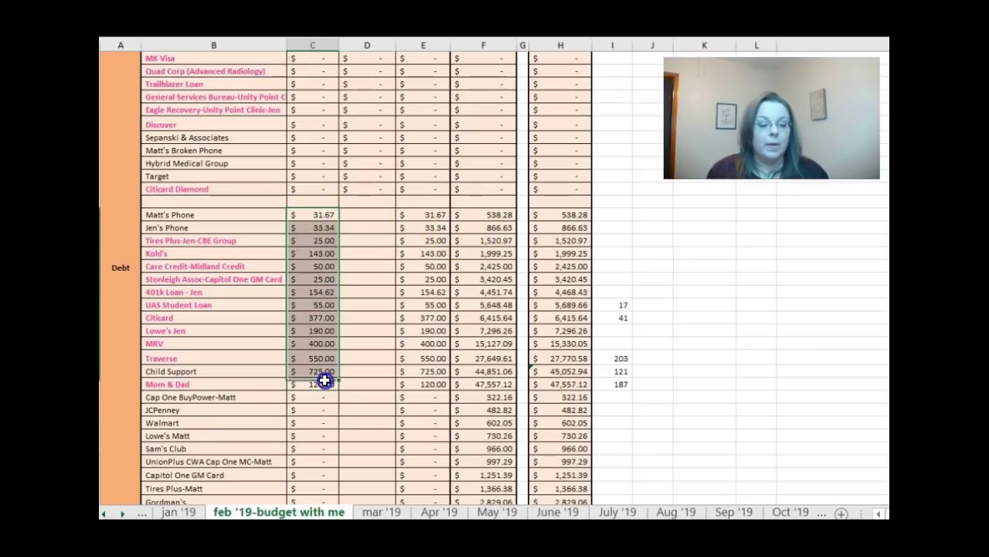
click(315, 383)
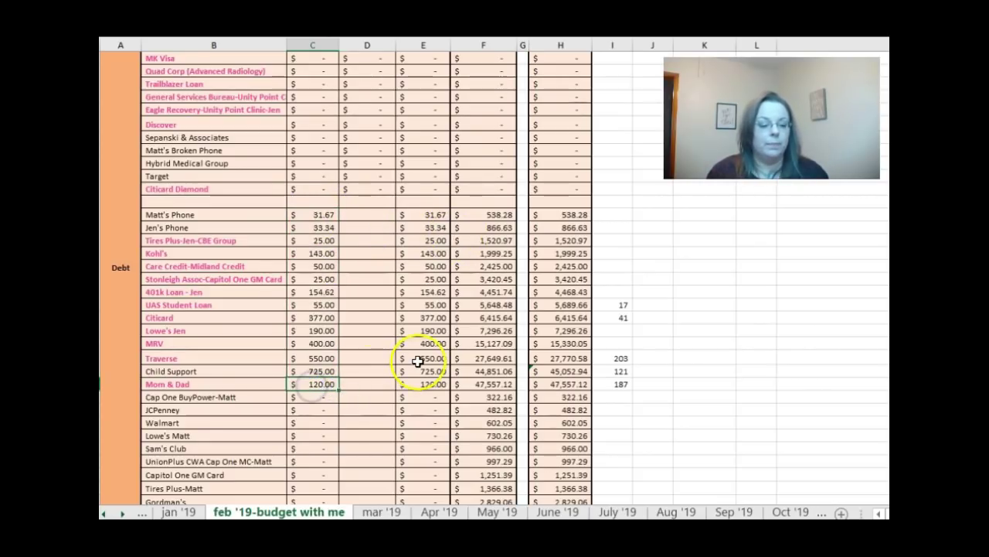
scroll(415, 371, down, 2)
scroll(386, 374, up, 1)
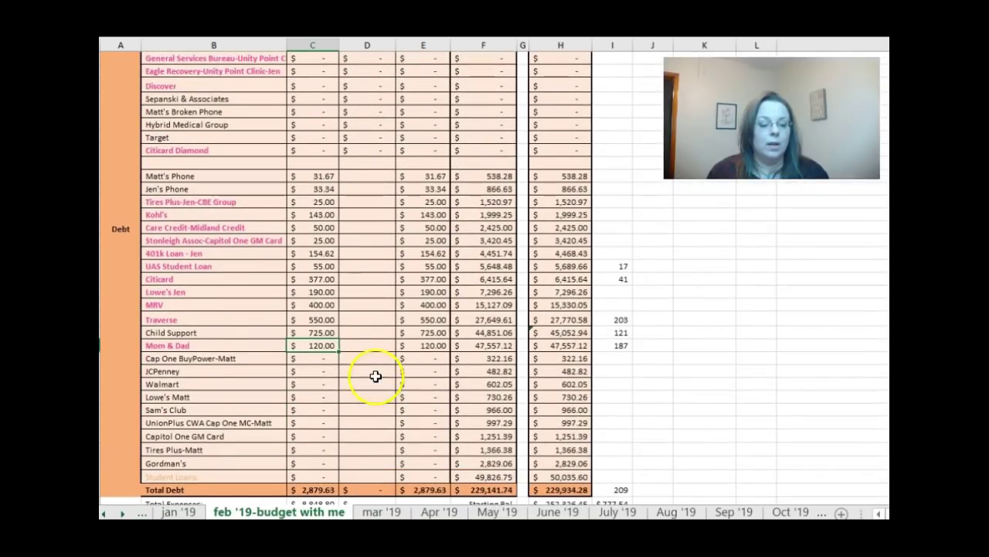
drag(199, 358, 315, 469)
drag(316, 358, 310, 465)
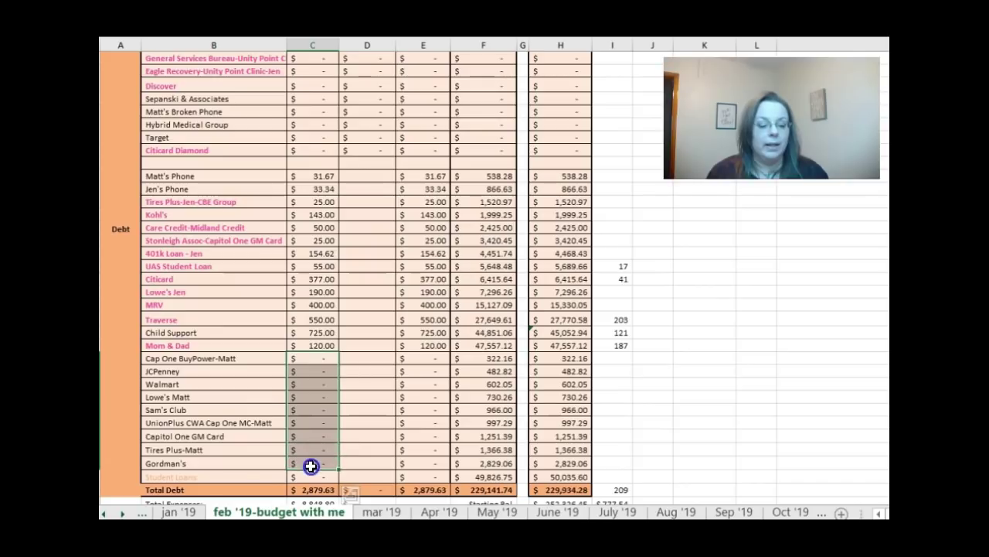
shift+click(207, 464)
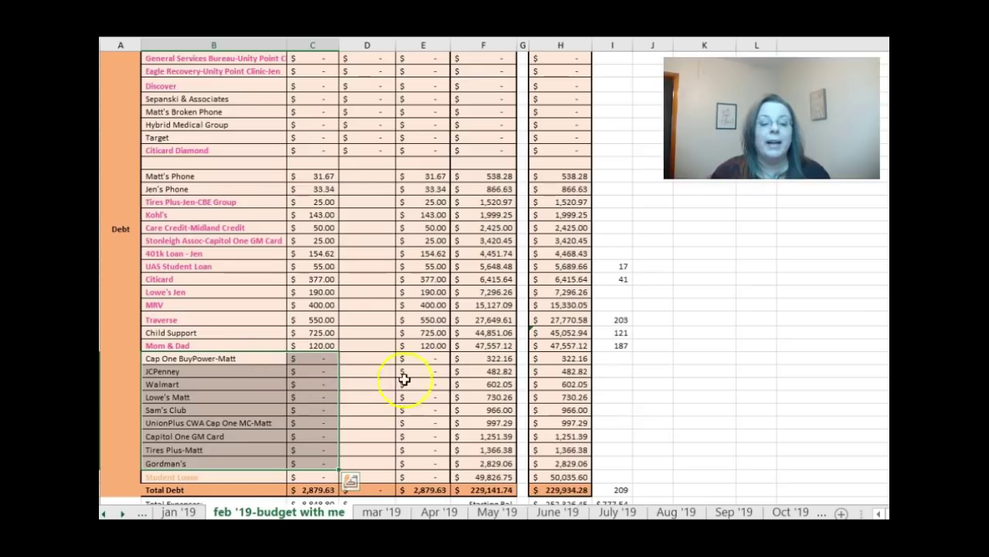
drag(500, 357, 494, 463)
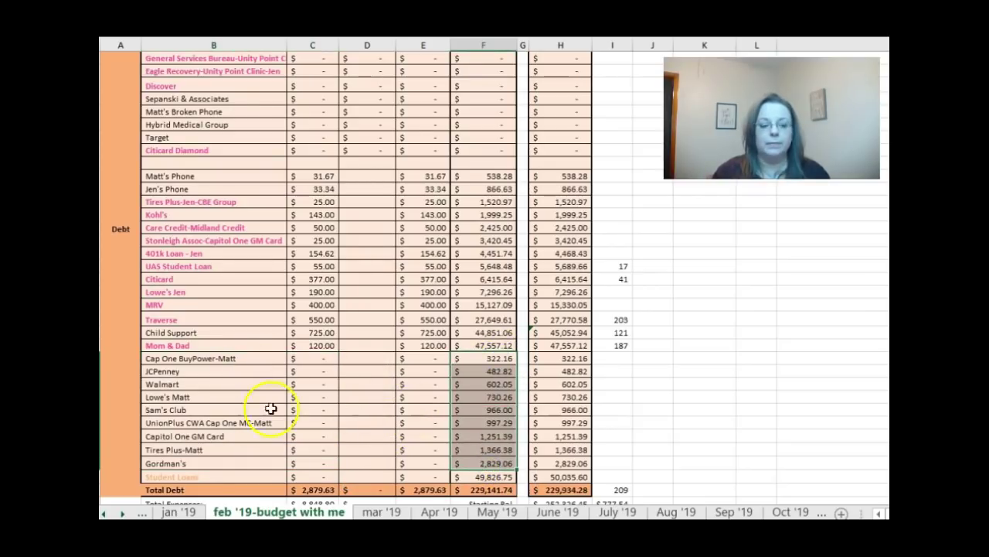
drag(208, 477, 558, 479)
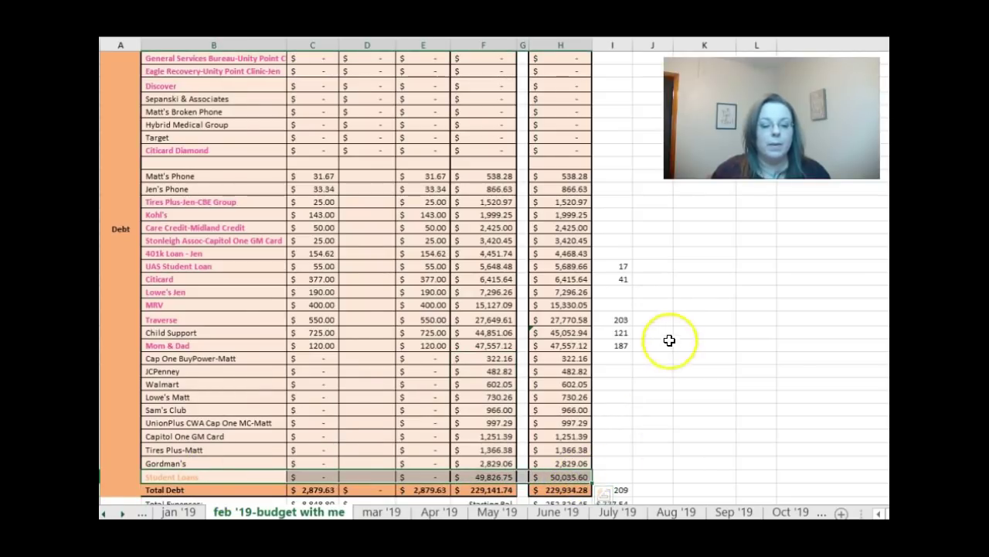
click(620, 267)
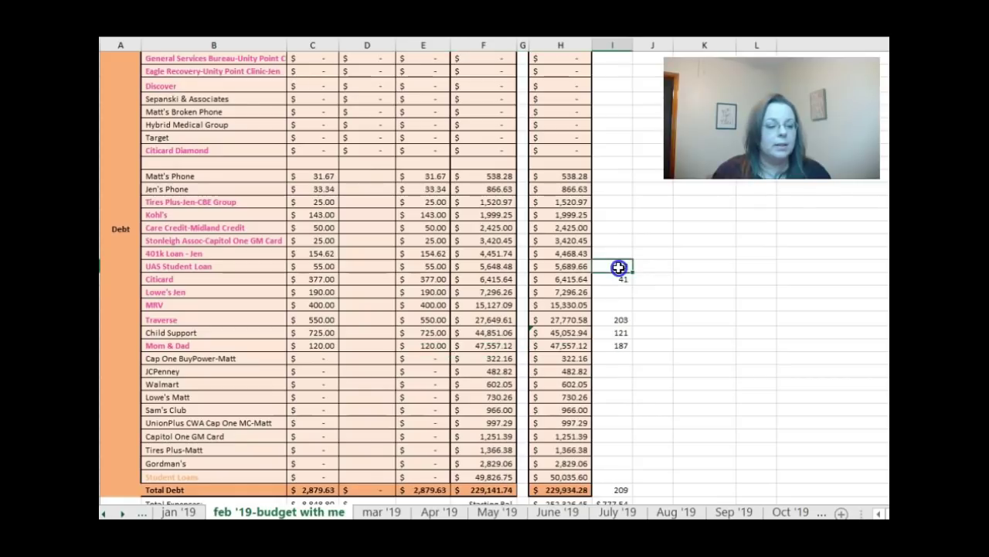
drag(620, 267, 611, 491)
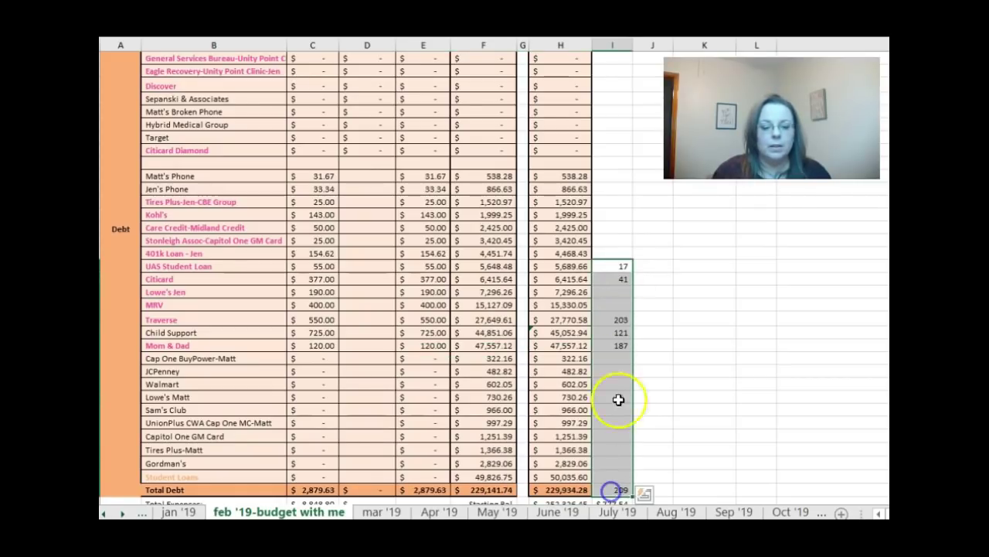
drag(612, 258, 619, 259)
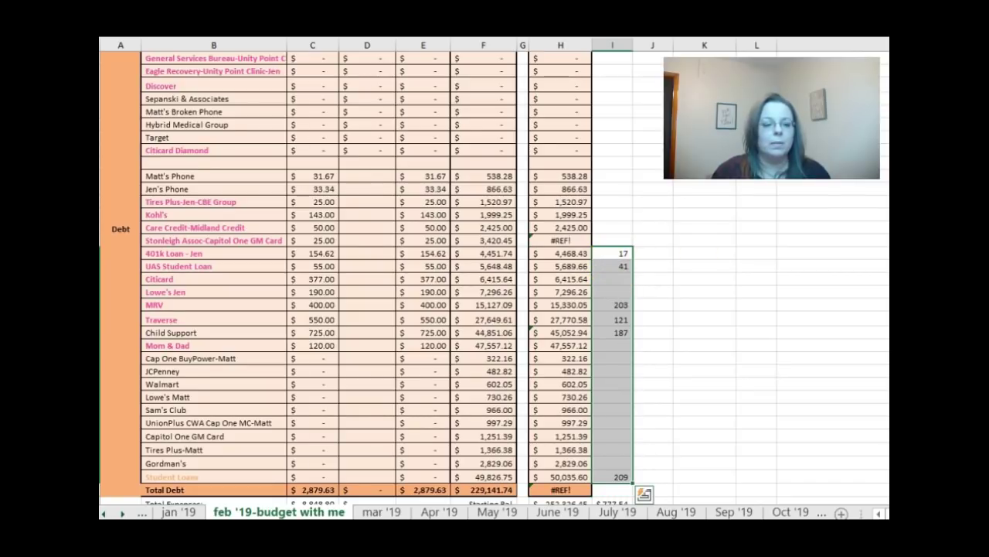
key(ctrl+z)
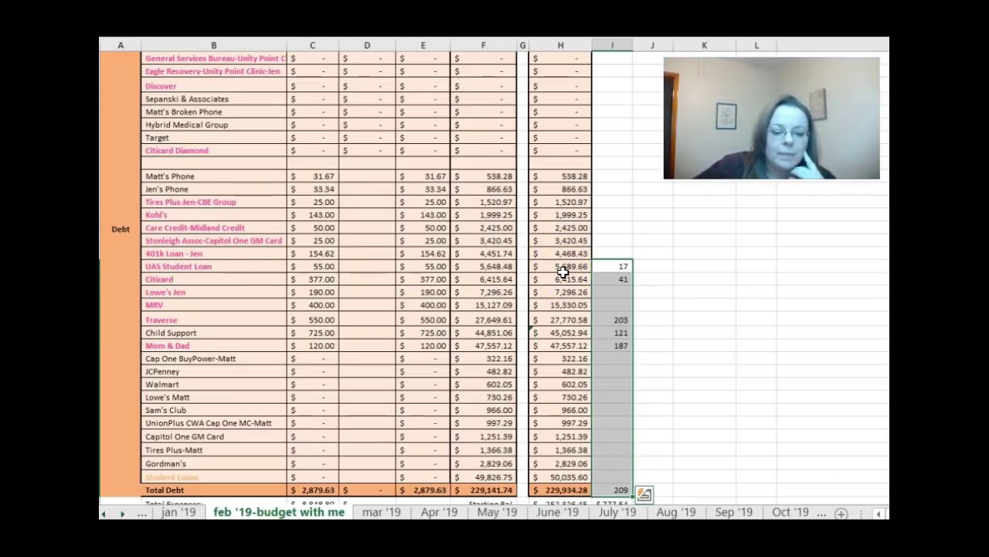
drag(565, 267, 614, 264)
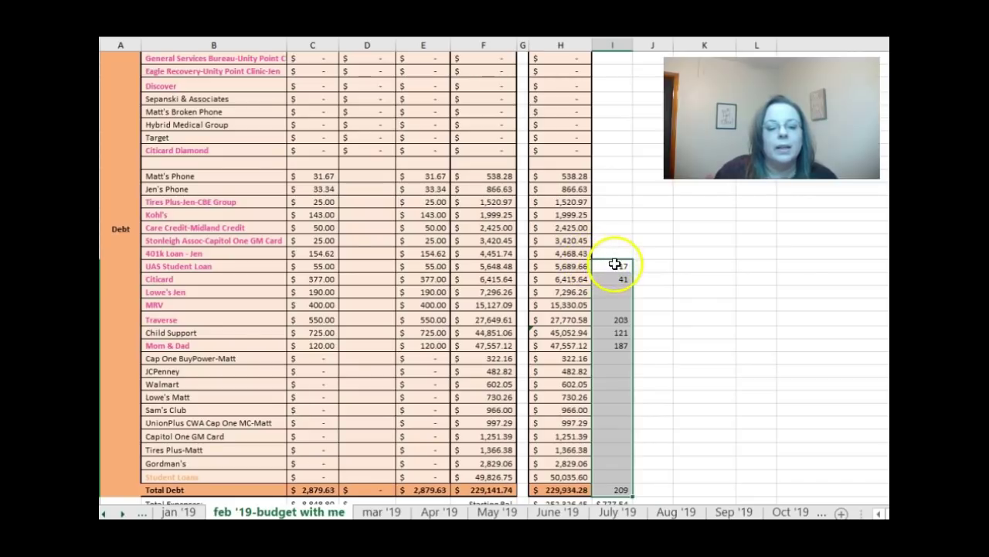
click(614, 264)
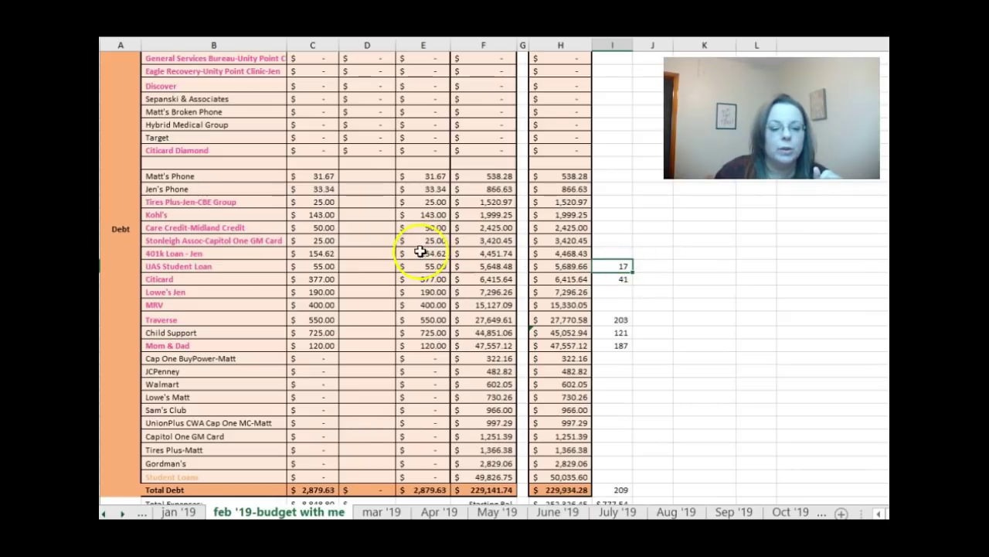
click(609, 280)
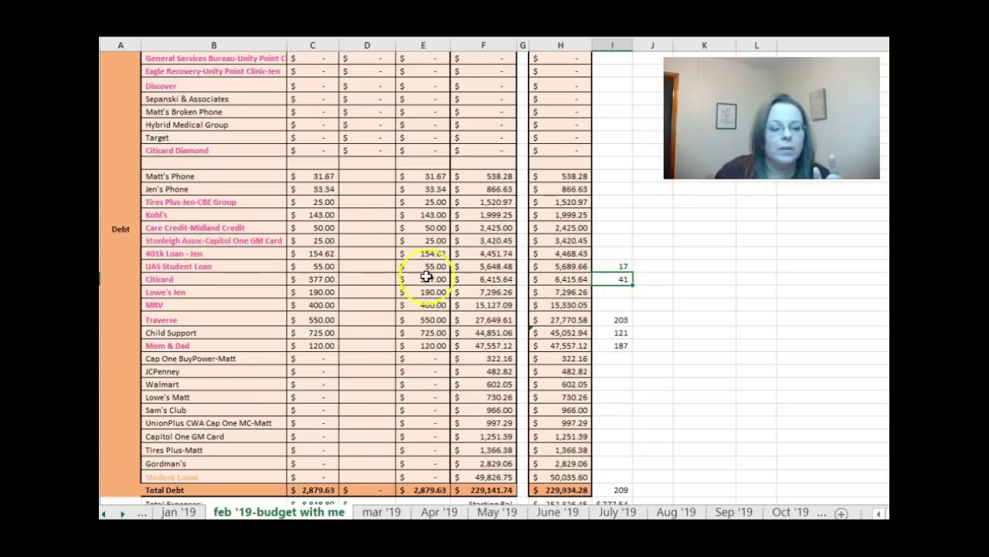
double_click(621, 279)
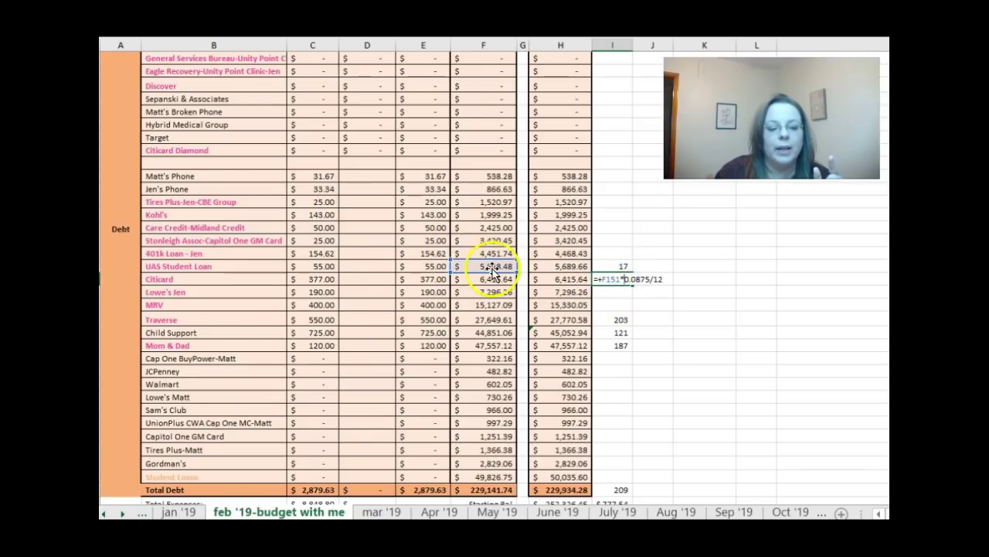
key(Return)
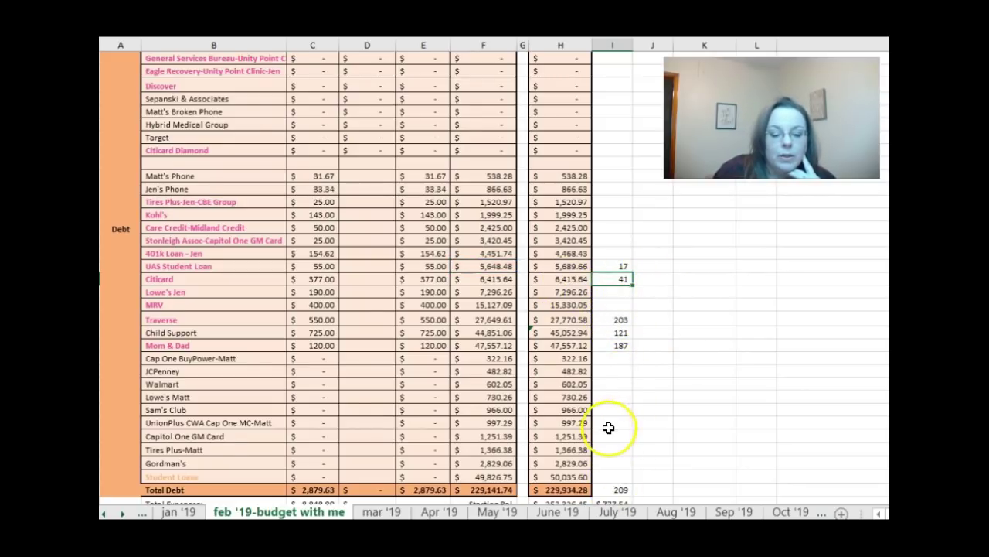
scroll(611, 431, down, 1)
click(614, 464)
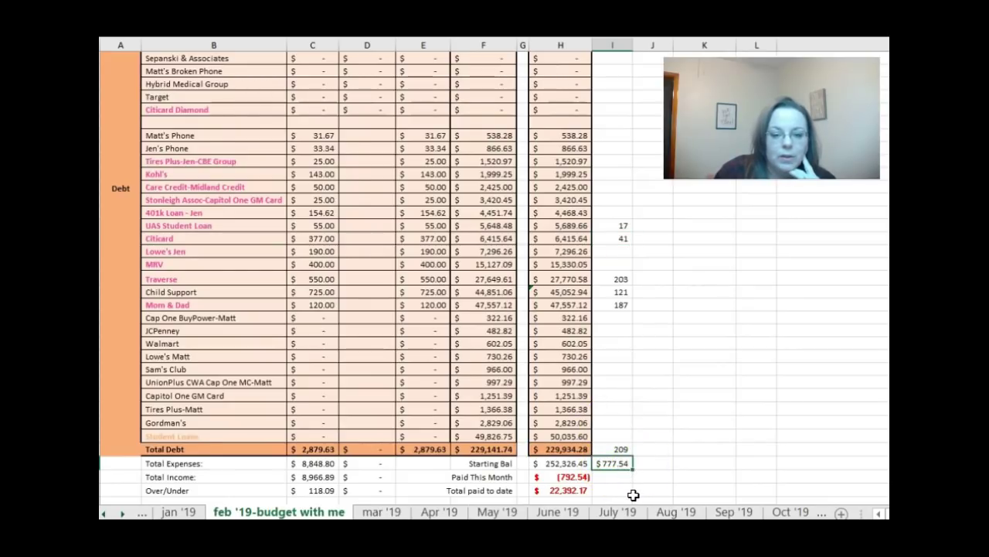
click(614, 464)
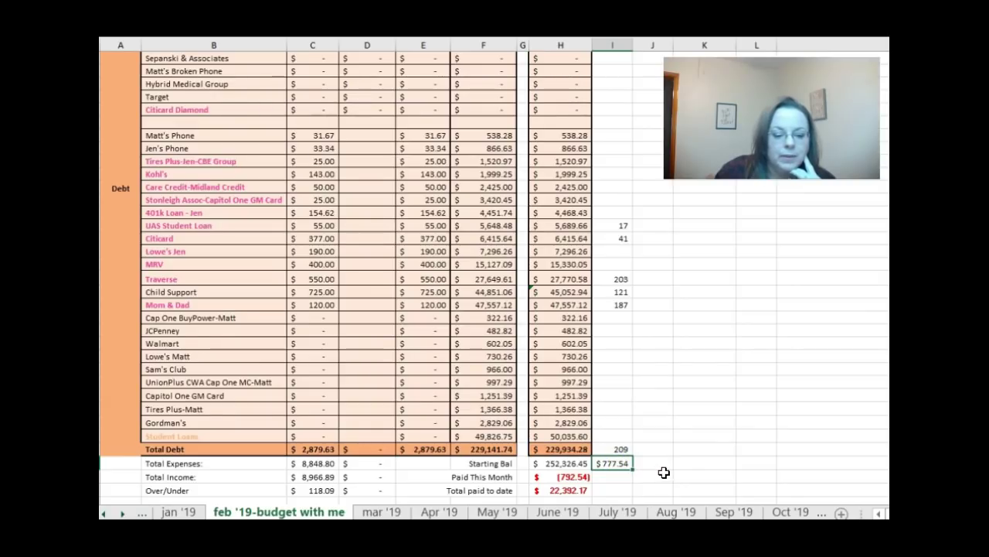
click(614, 452)
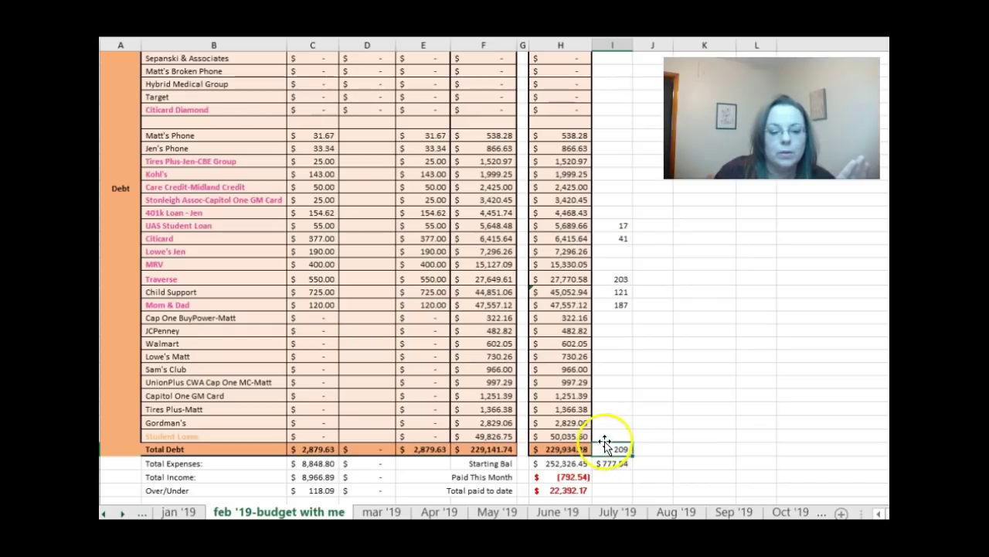
click(623, 305)
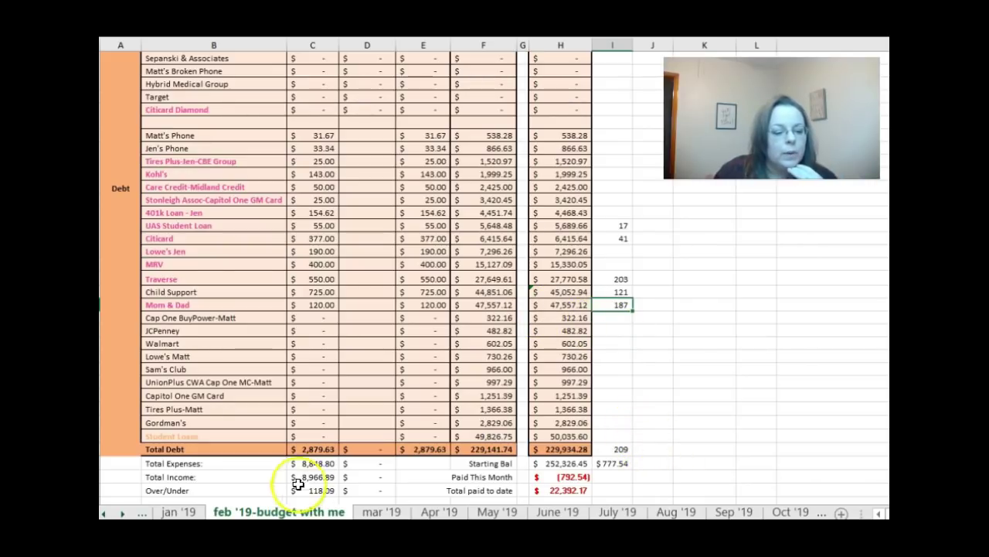
click(296, 450)
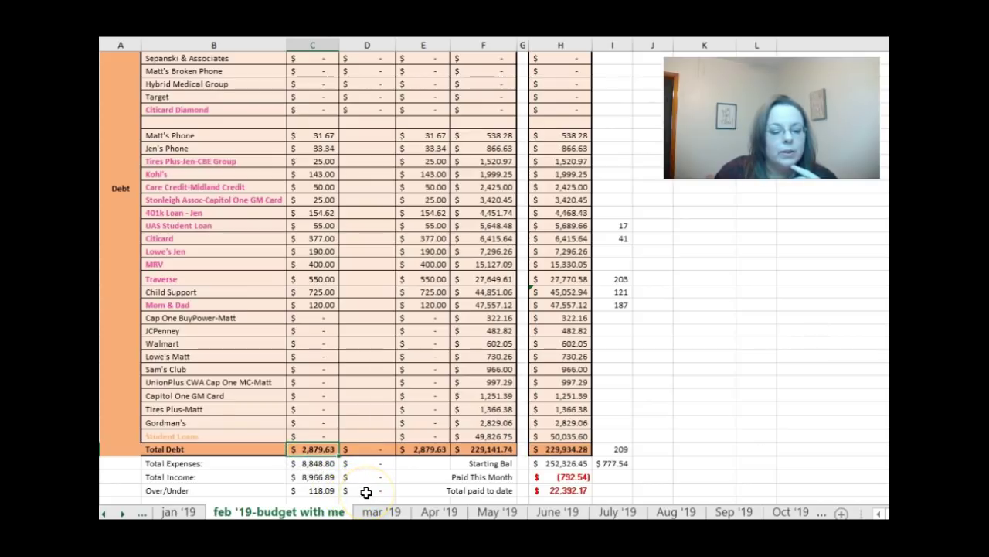
click(317, 463)
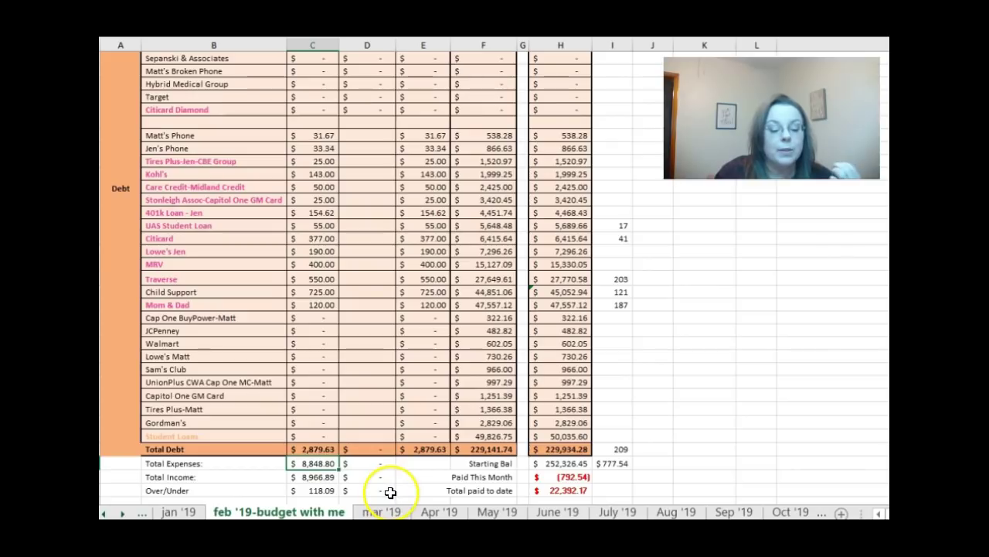
click(309, 477)
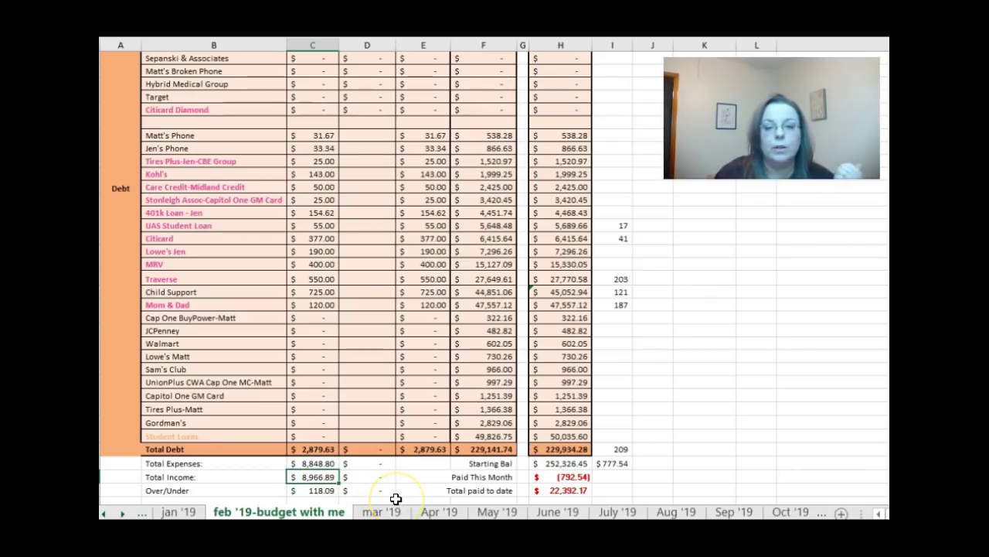
click(315, 490)
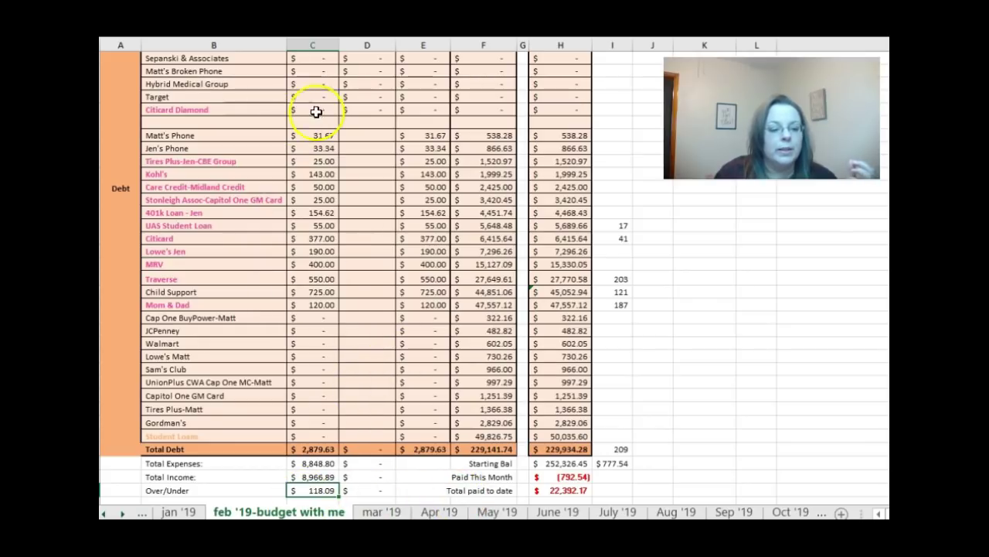
click(307, 136)
drag(234, 136, 583, 140)
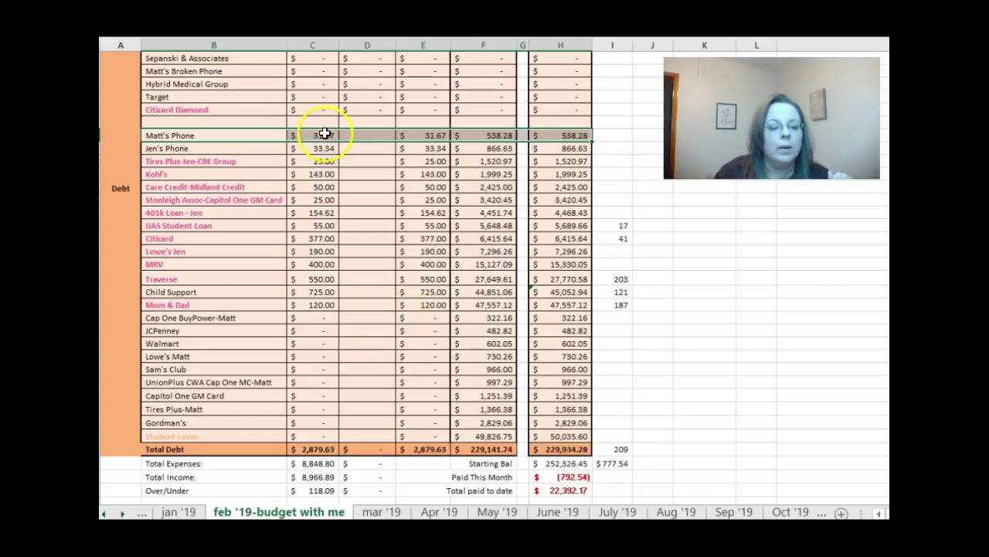
click(319, 161)
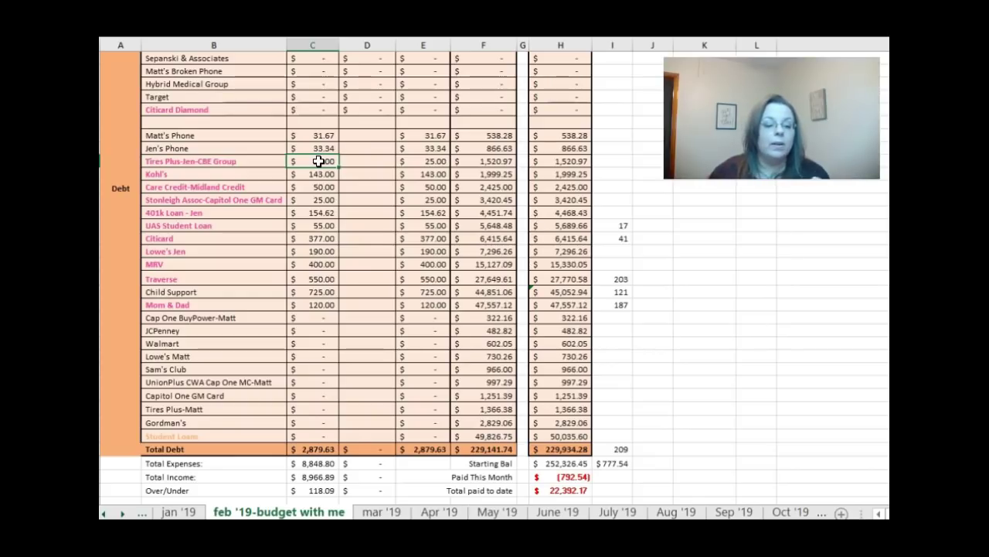
click(317, 278)
Step: Raise Traverse to 668.09 to absorb the 118.09 Over/Under, leaving it at 0.00
drag(269, 278, 556, 278)
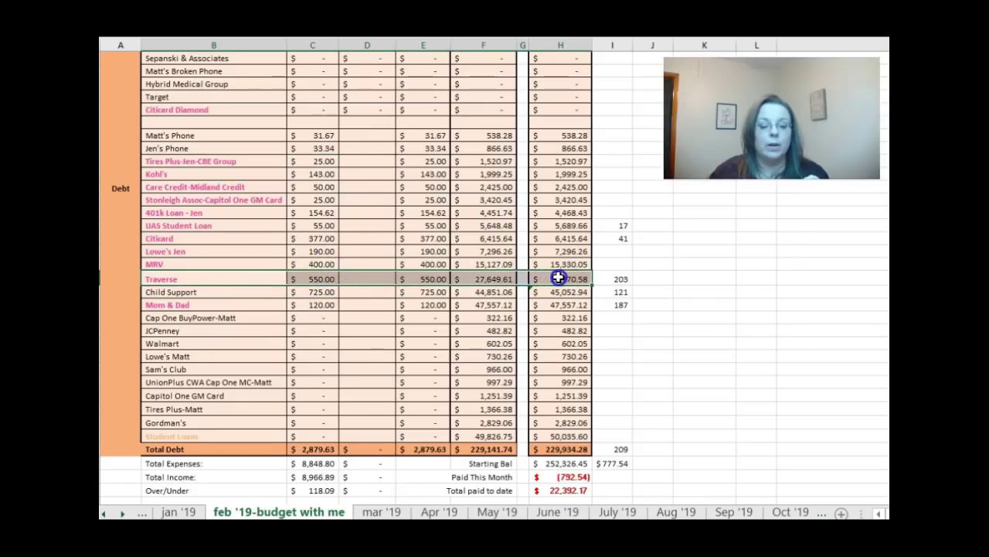
drag(298, 277, 592, 283)
click(308, 283)
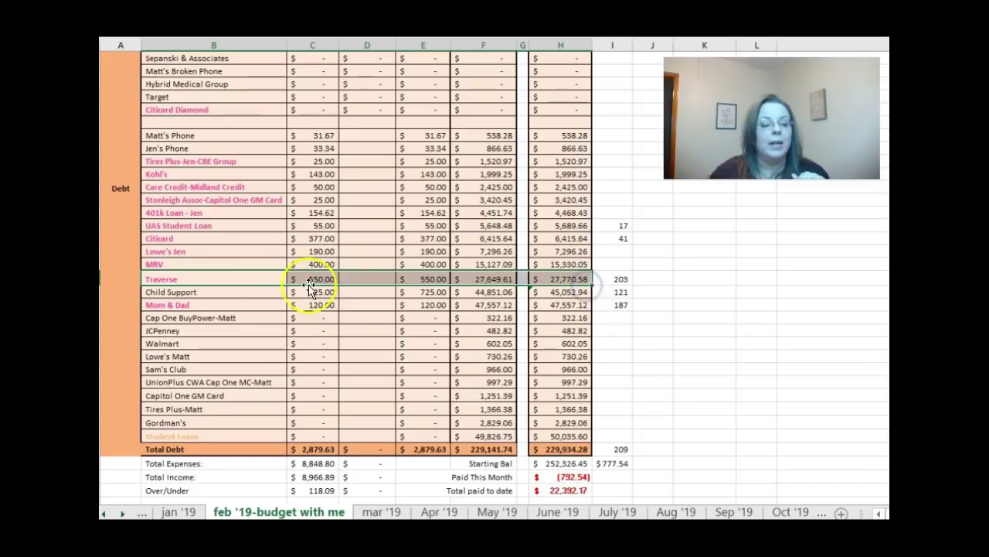
click(310, 283)
click(308, 500)
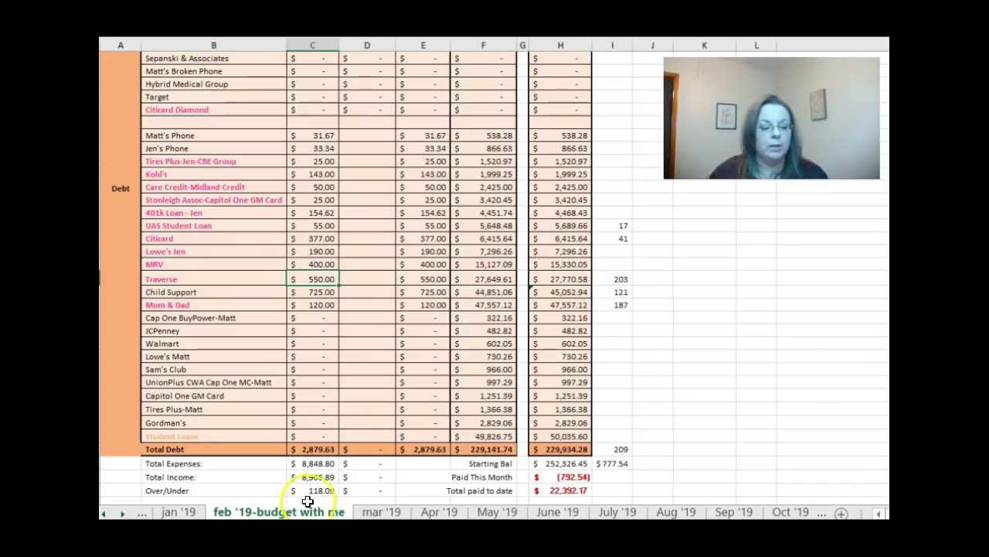
ctrl+click(317, 490)
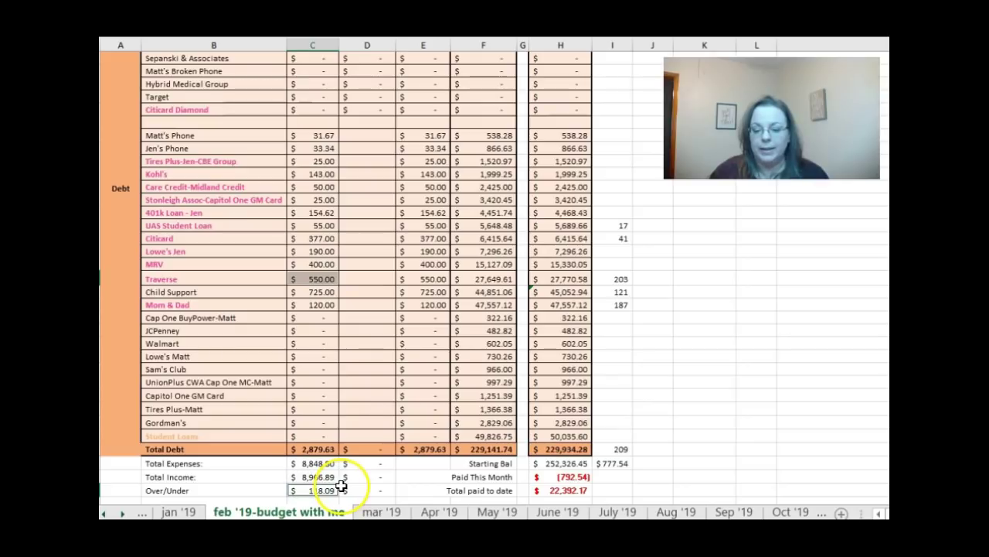
click(319, 279)
text(668.09)
key(Return)
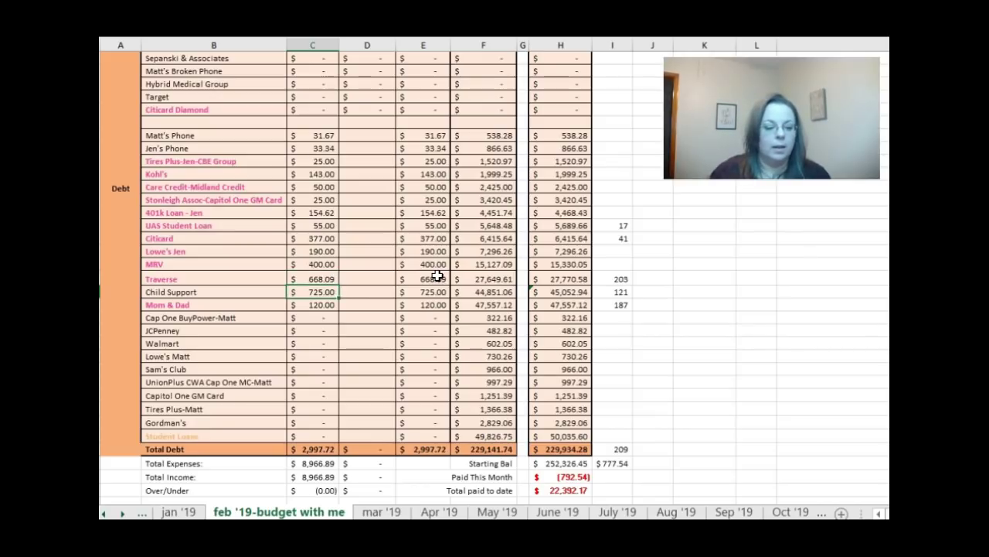
click(309, 490)
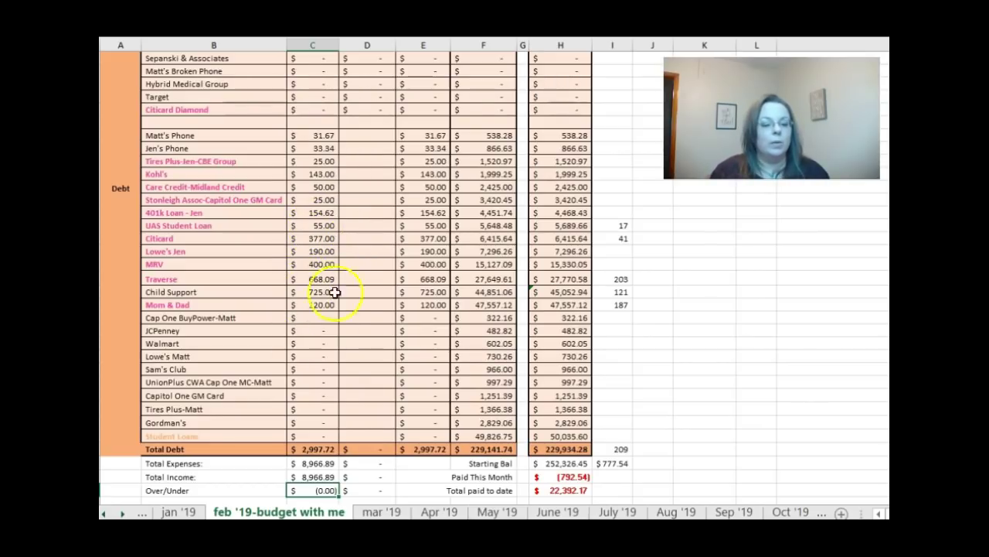
scroll(321, 274, down, 1)
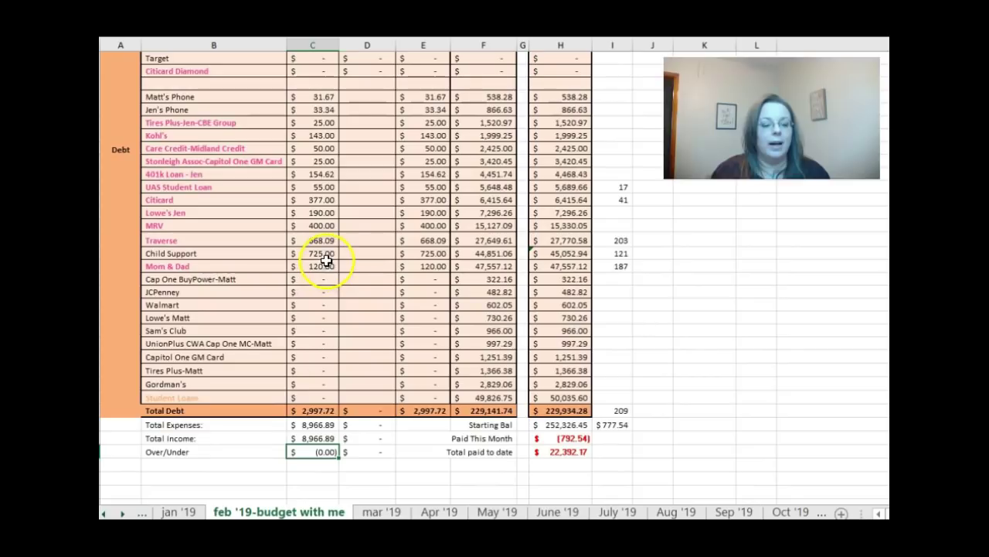
drag(371, 93, 374, 306)
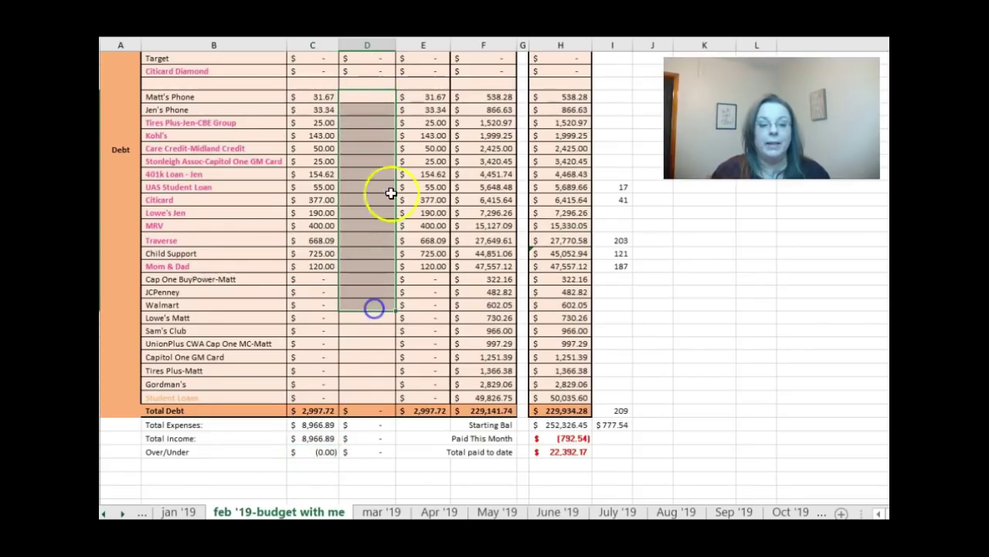
click(369, 44)
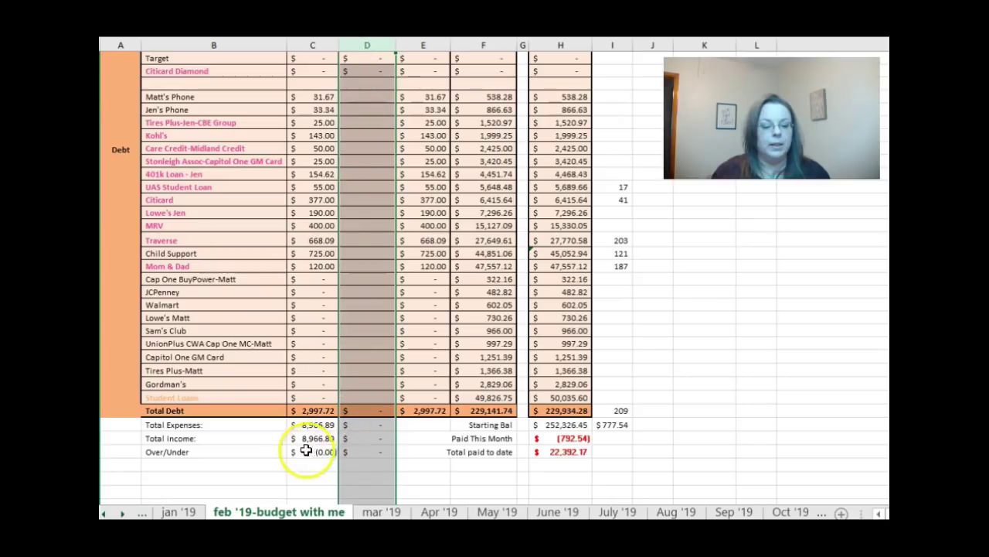
click(306, 450)
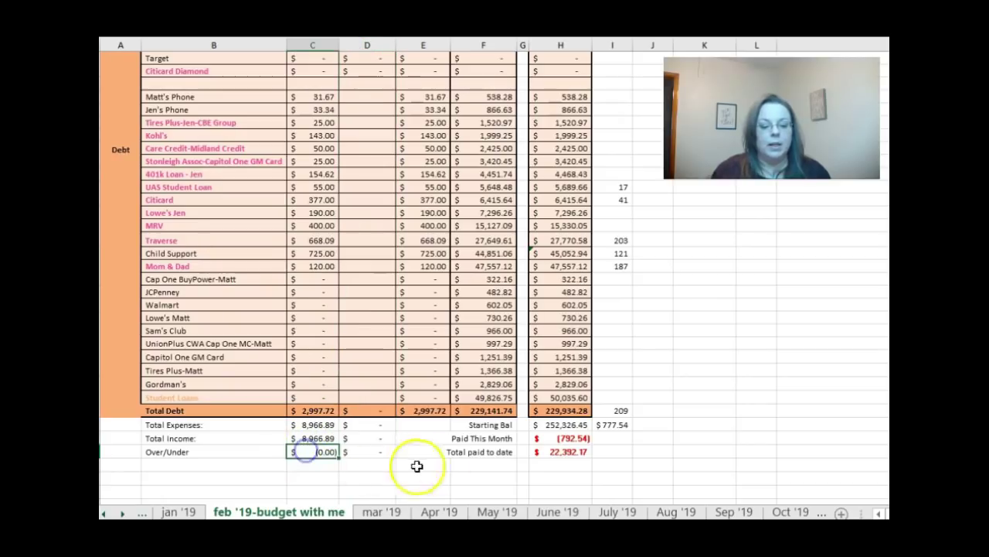
click(580, 425)
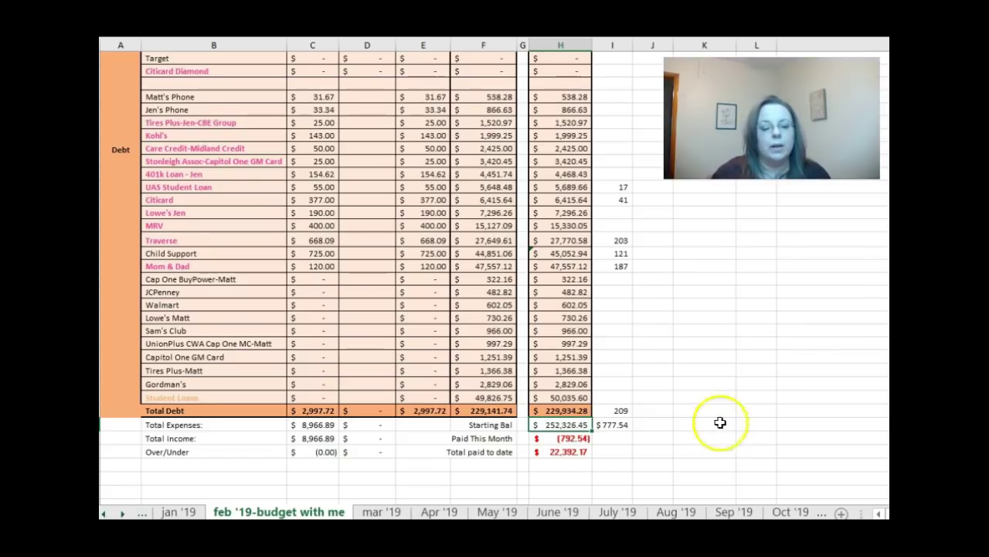
click(477, 411)
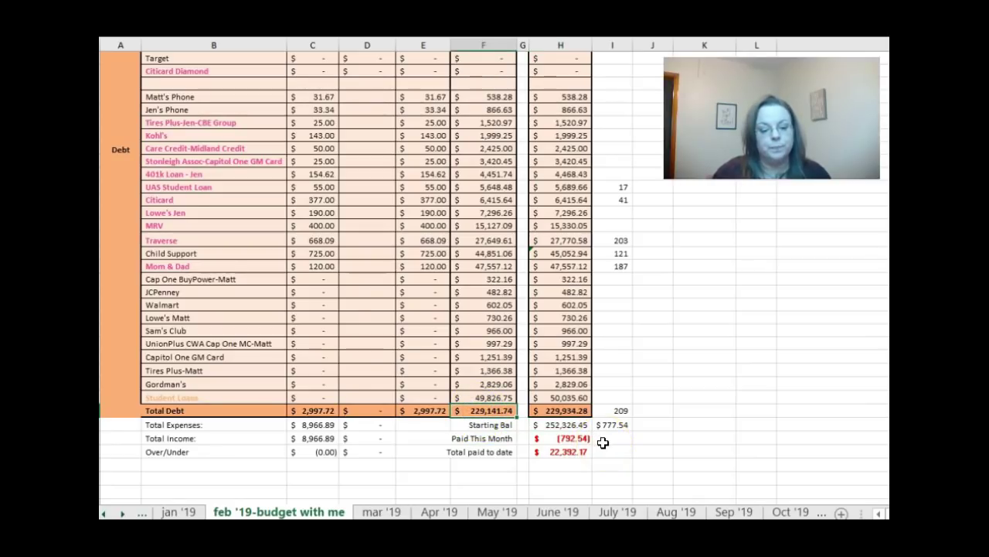
click(569, 438)
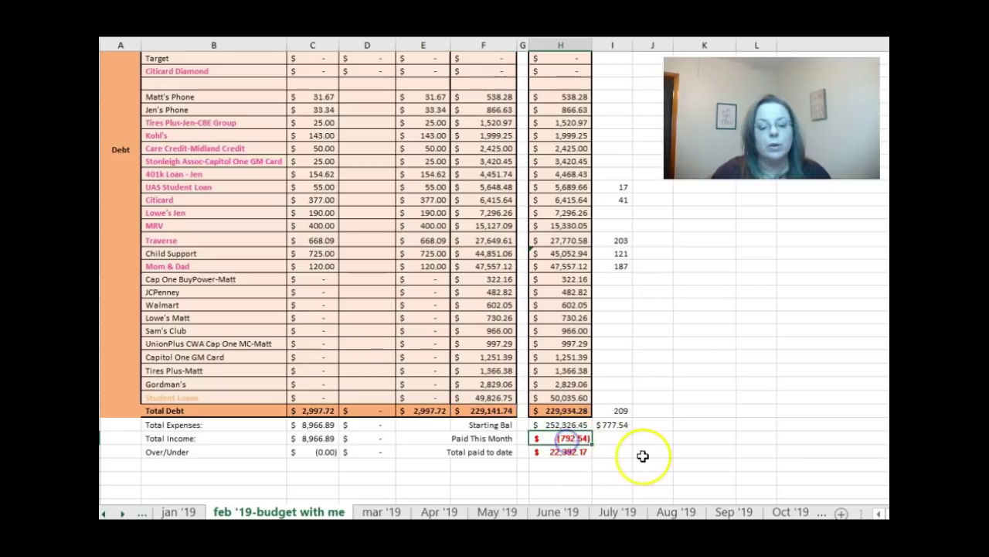
Step: Copy the Matt's Phone to Mom & Dad payments from column C into column D, then check Paid This Month
drag(312, 96, 320, 266)
key(ctrl+c)
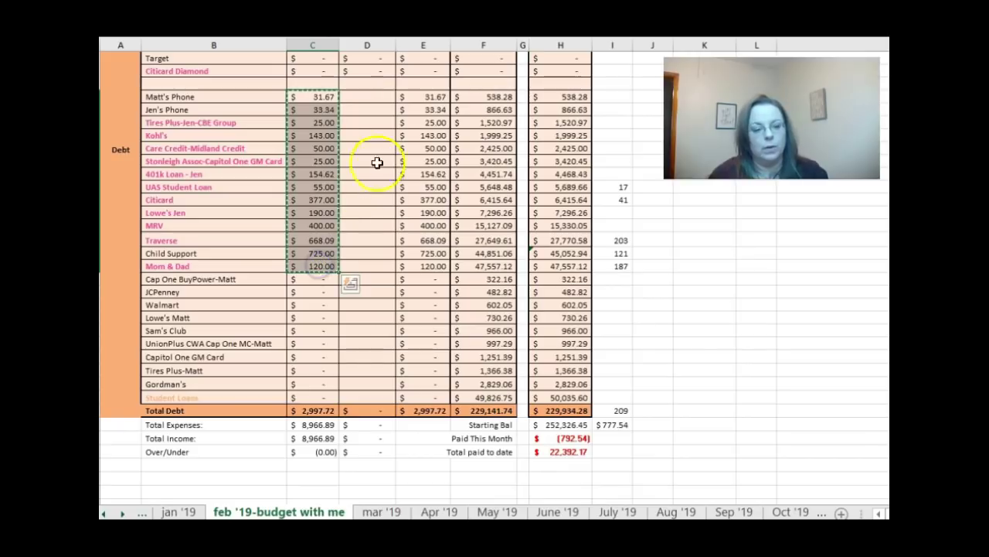
click(370, 96)
key(ctrl+v)
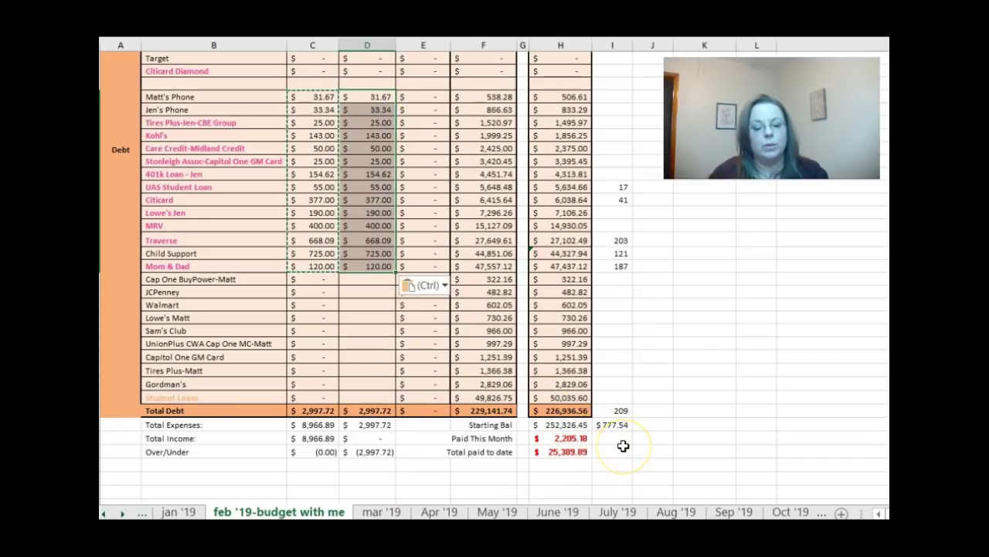
click(565, 438)
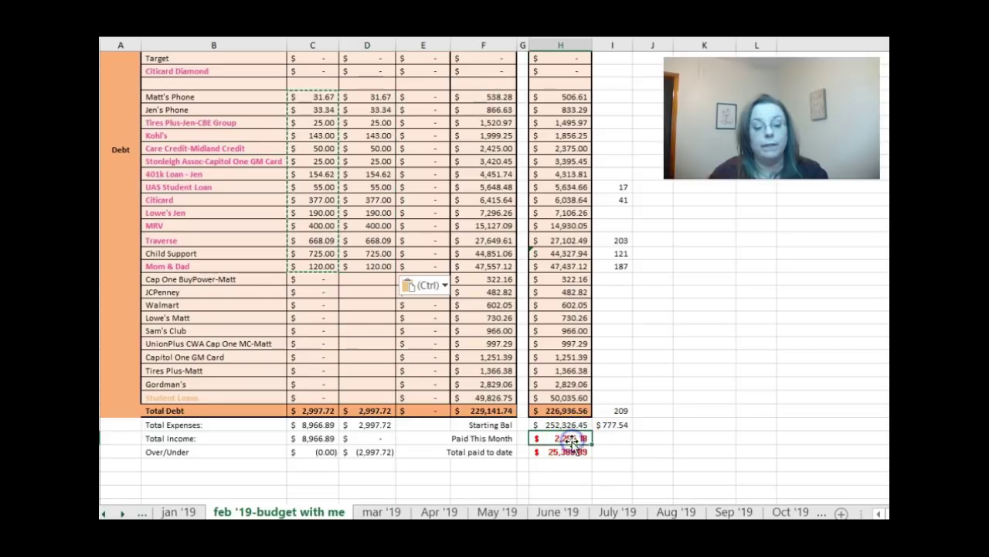
drag(316, 411, 347, 411)
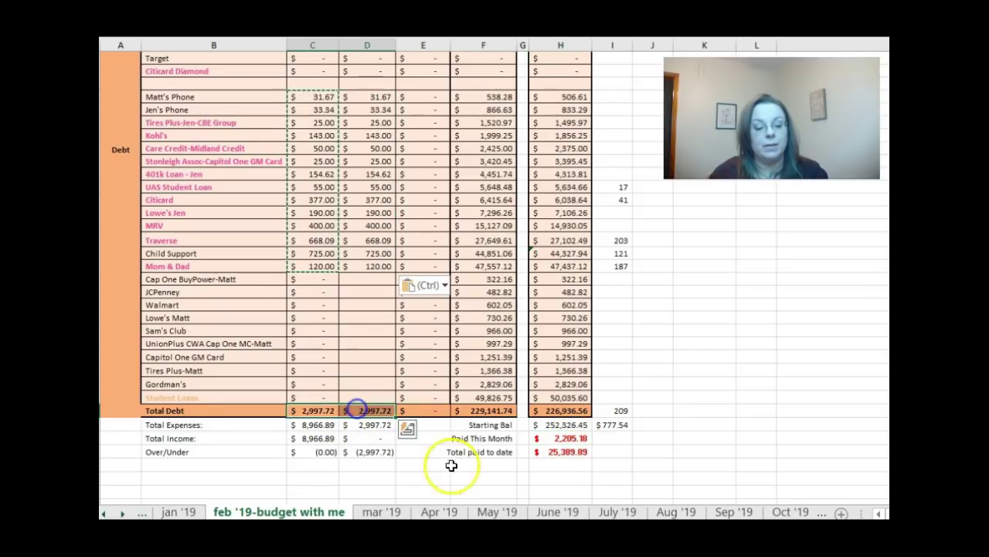
click(561, 438)
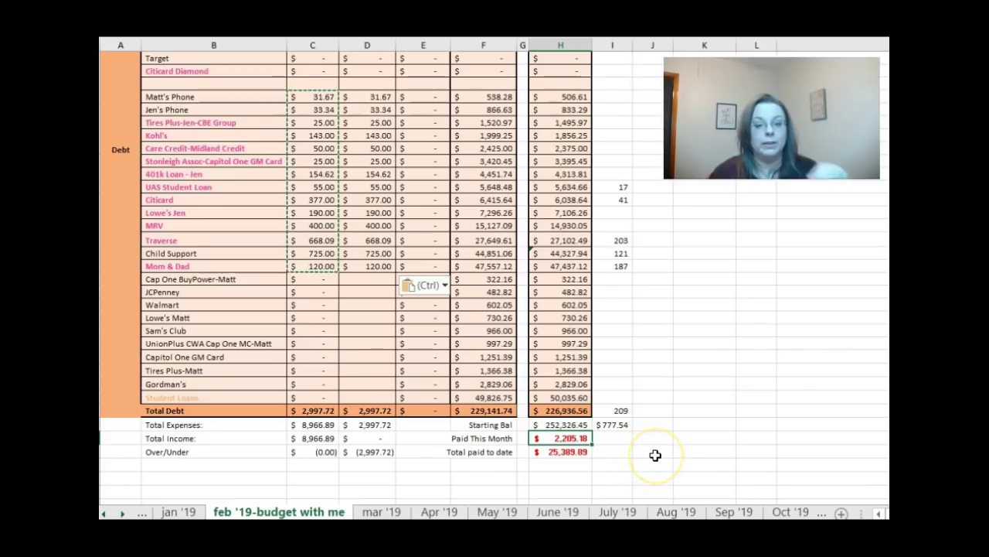
click(613, 424)
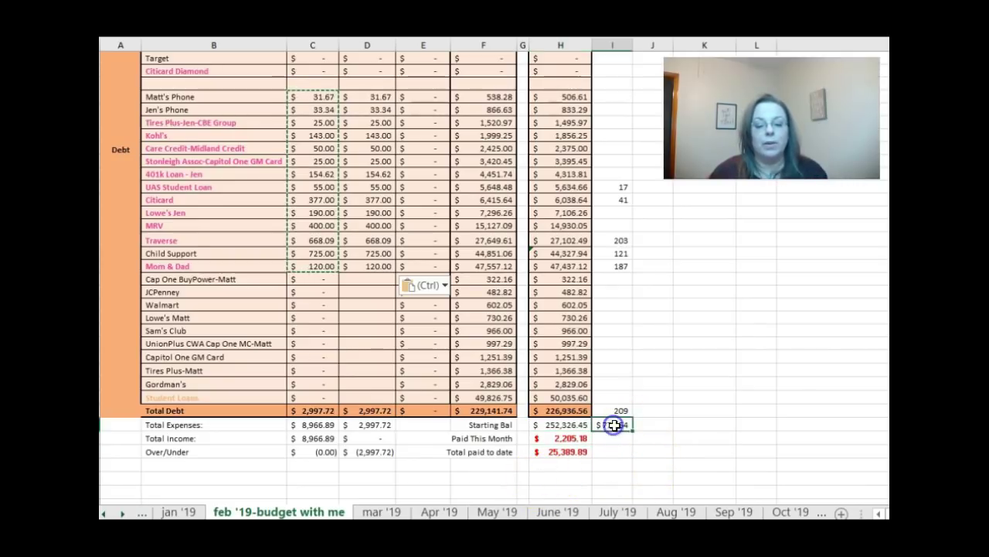
click(552, 453)
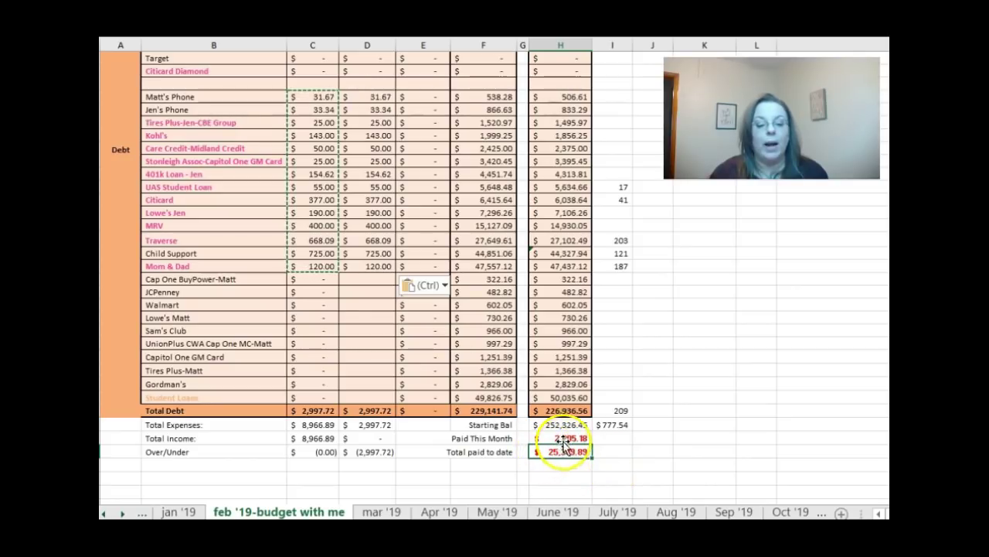
mouse_move(563, 451)
mouse_down()
mouse_move(568, 442)
mouse_move(566, 452)
mouse_move(557, 443)
mouse_up()
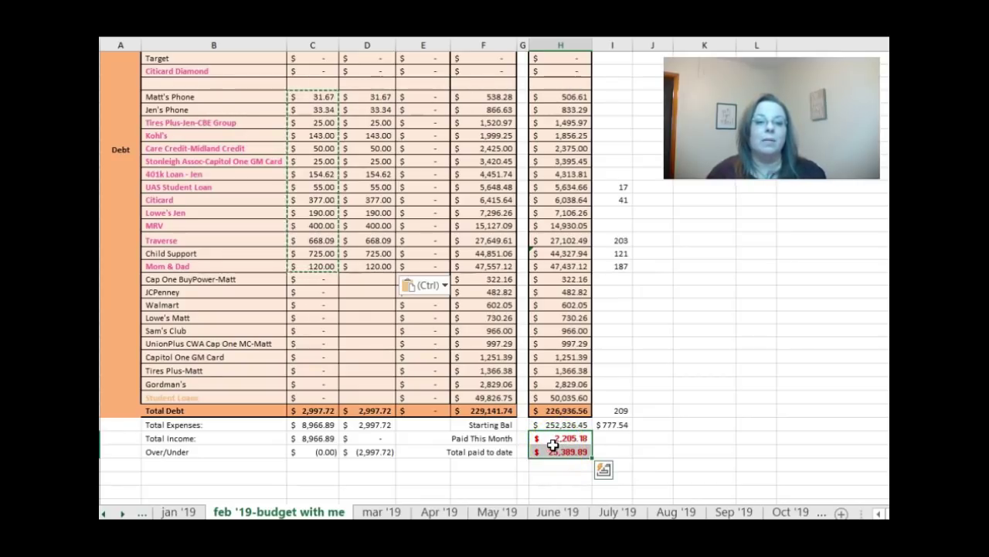
click(576, 411)
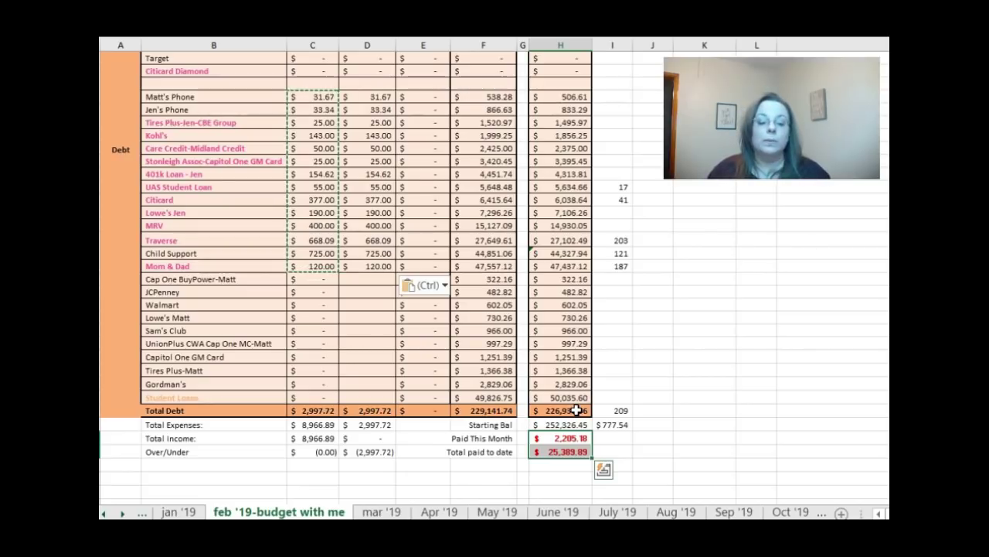
drag(570, 438, 547, 450)
click(576, 462)
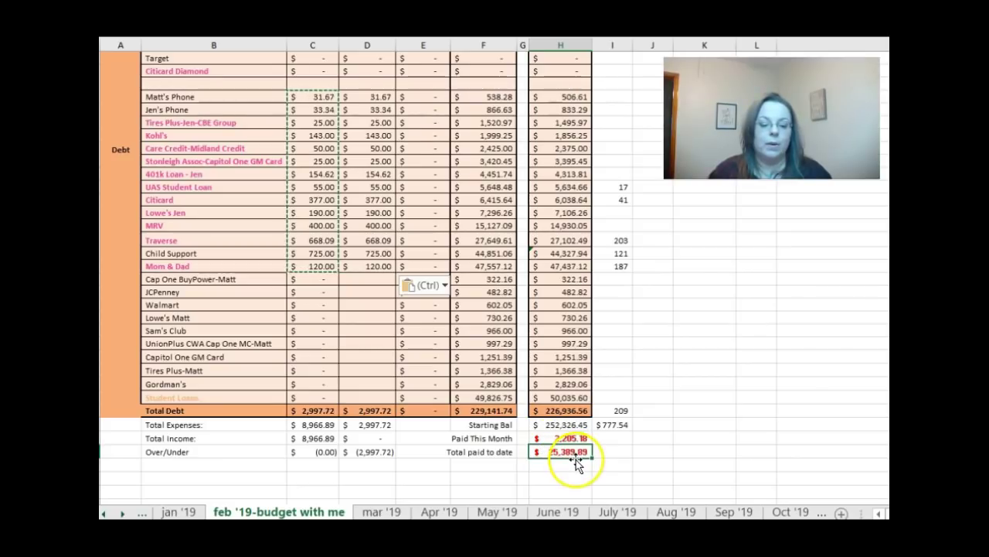